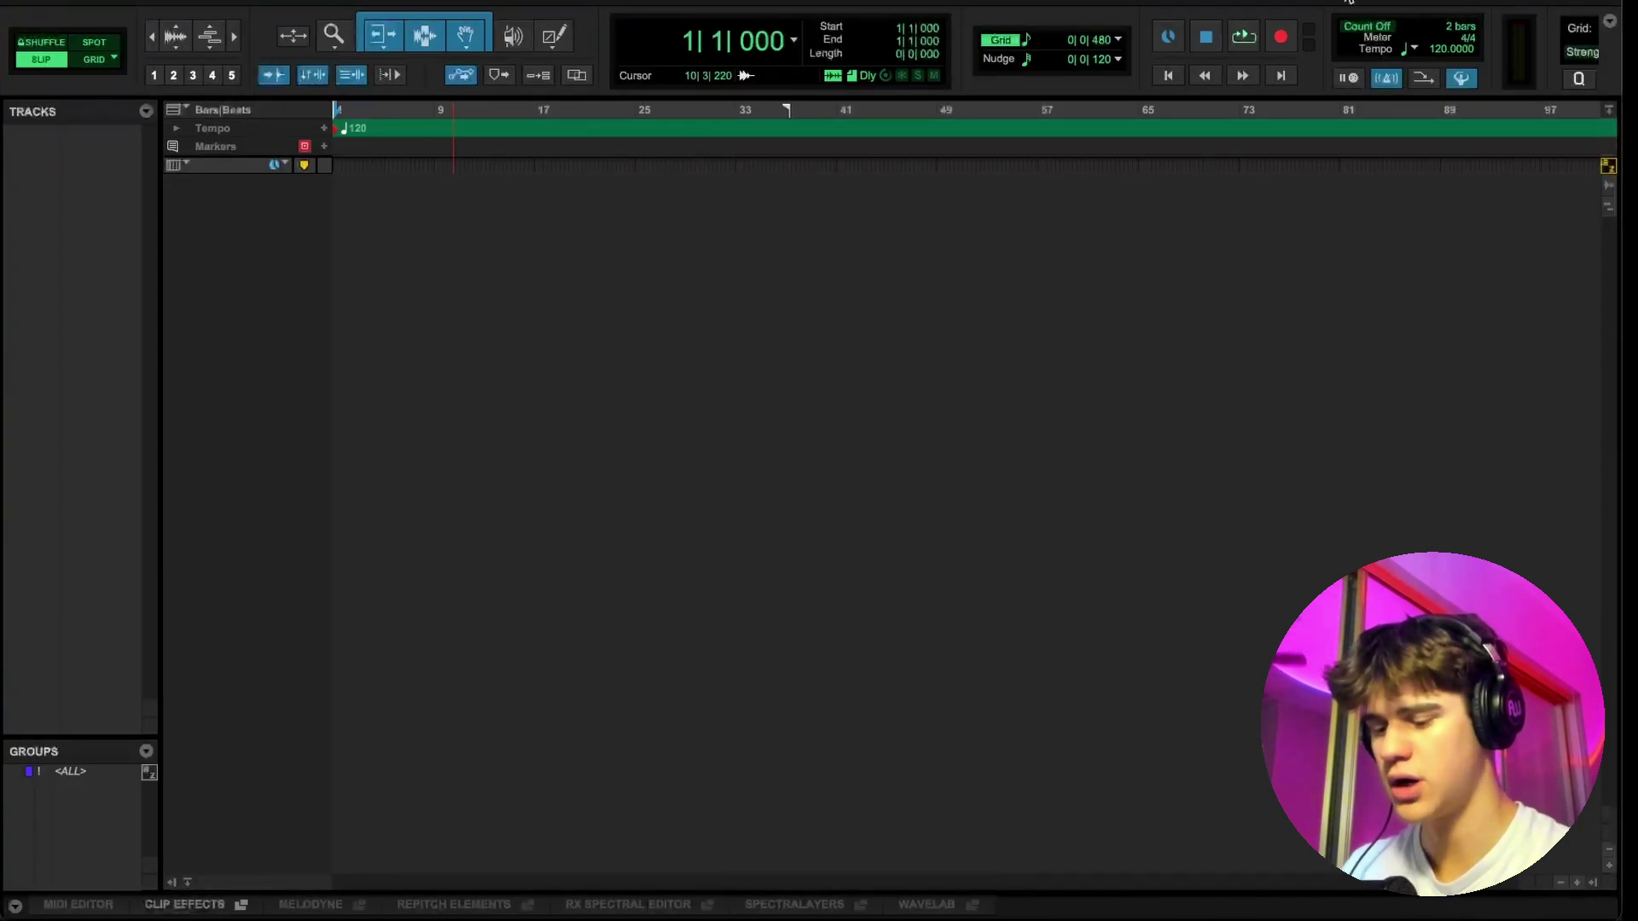
Create one mono audio track named vocal.
key("ctrl+shift+n")
key("Escape")
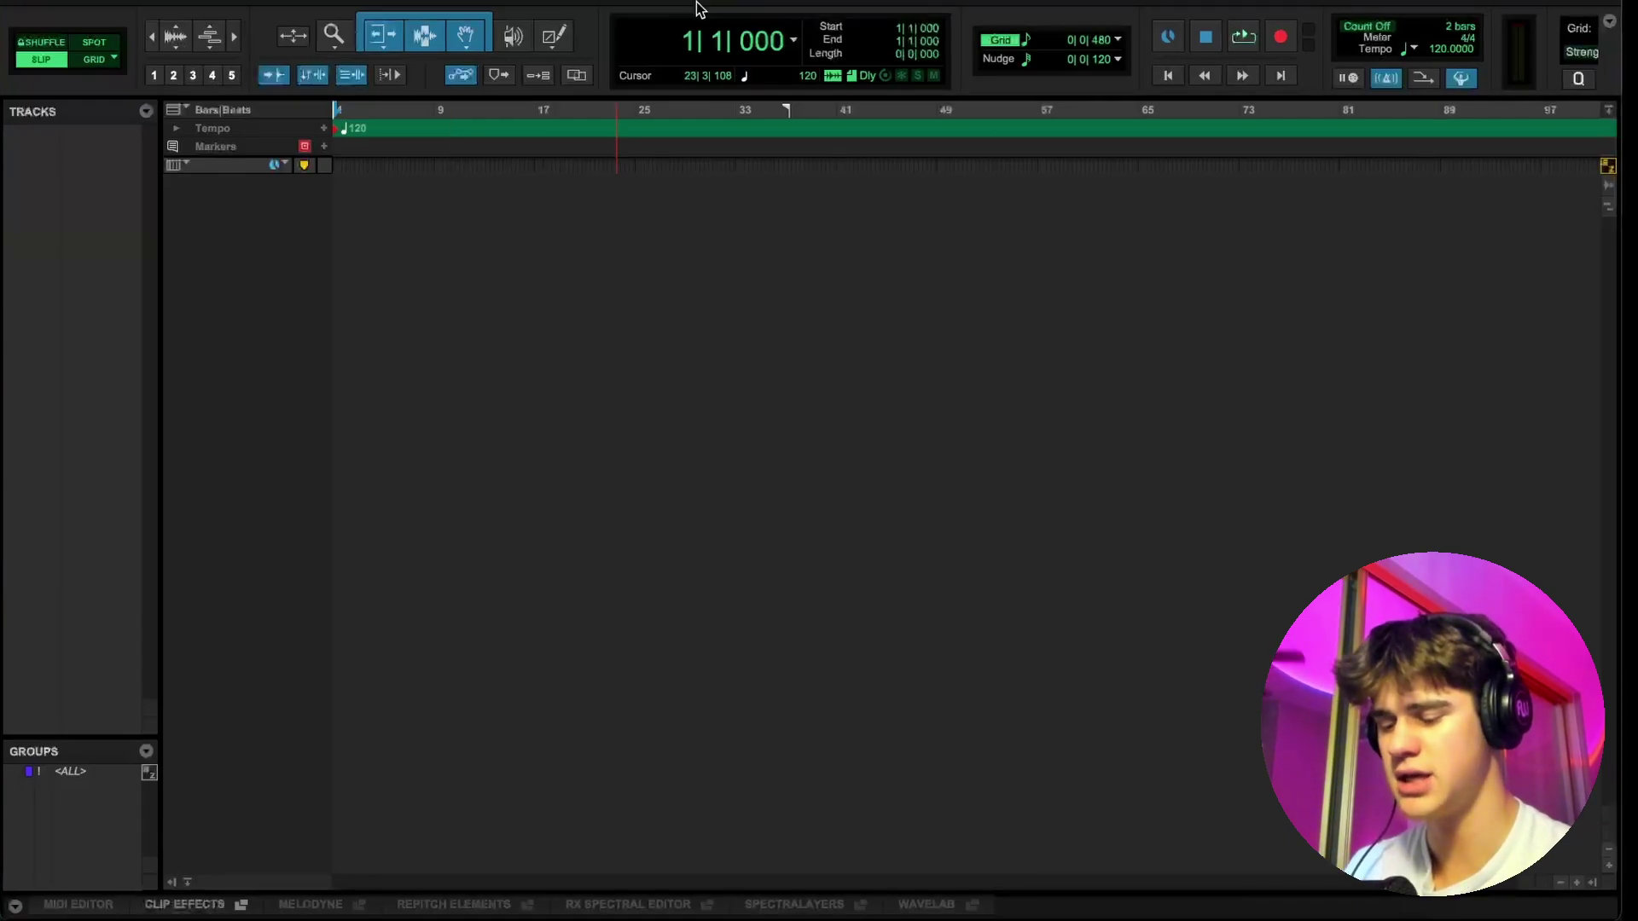
key("ctrl+shift+n")
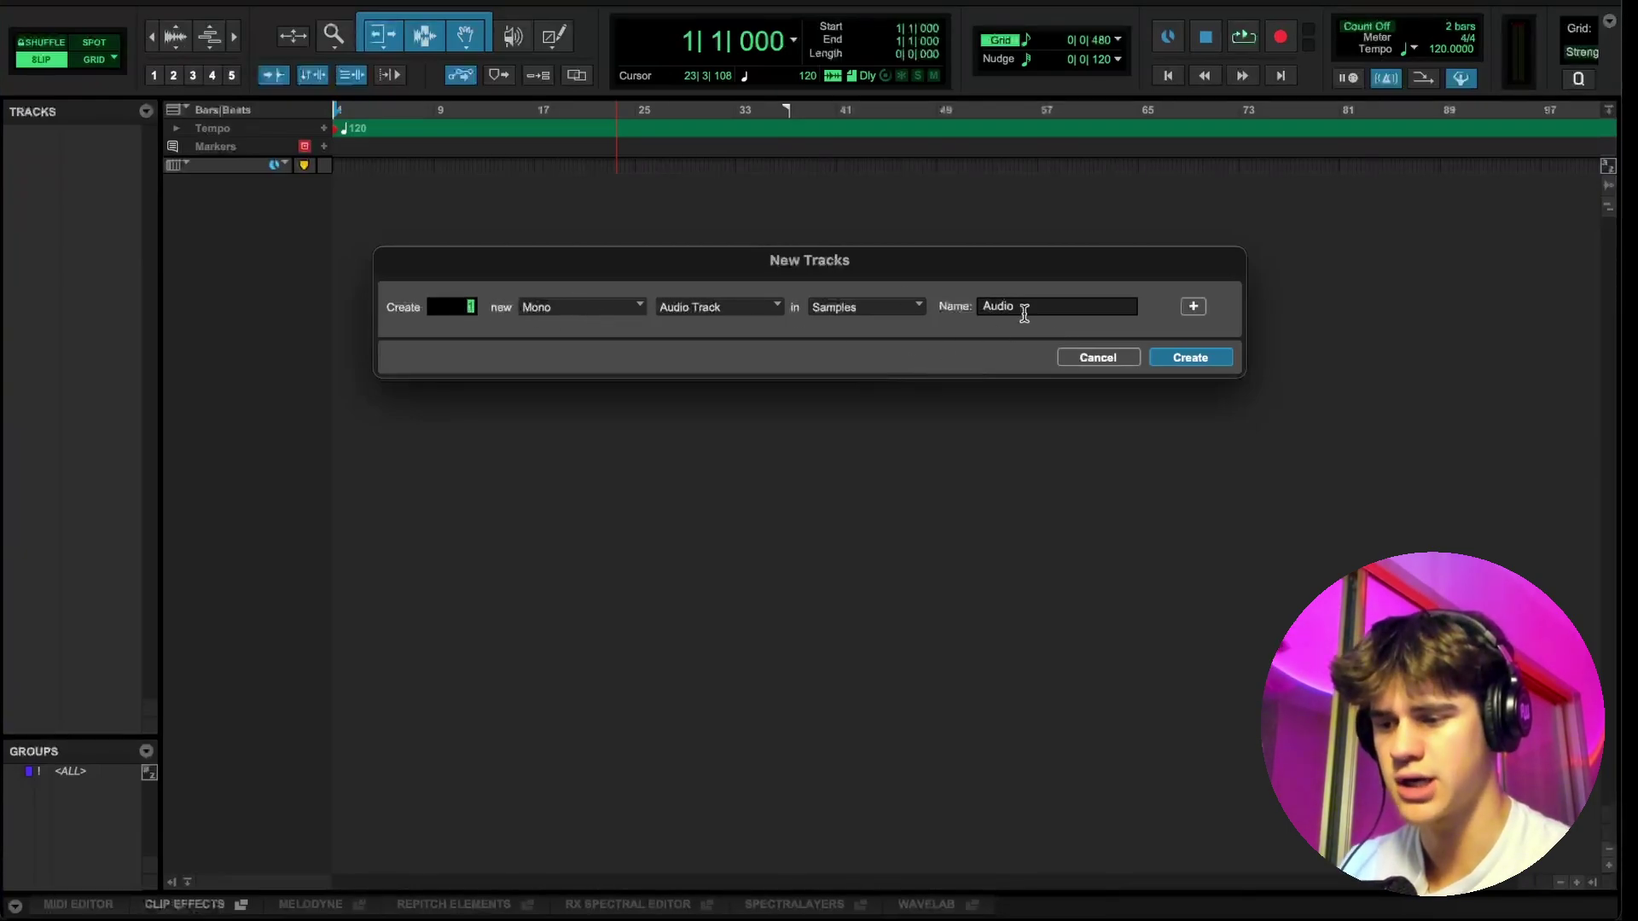
left_click_drag(1027, 305, 968, 303)
type("vocal")
key("Return")
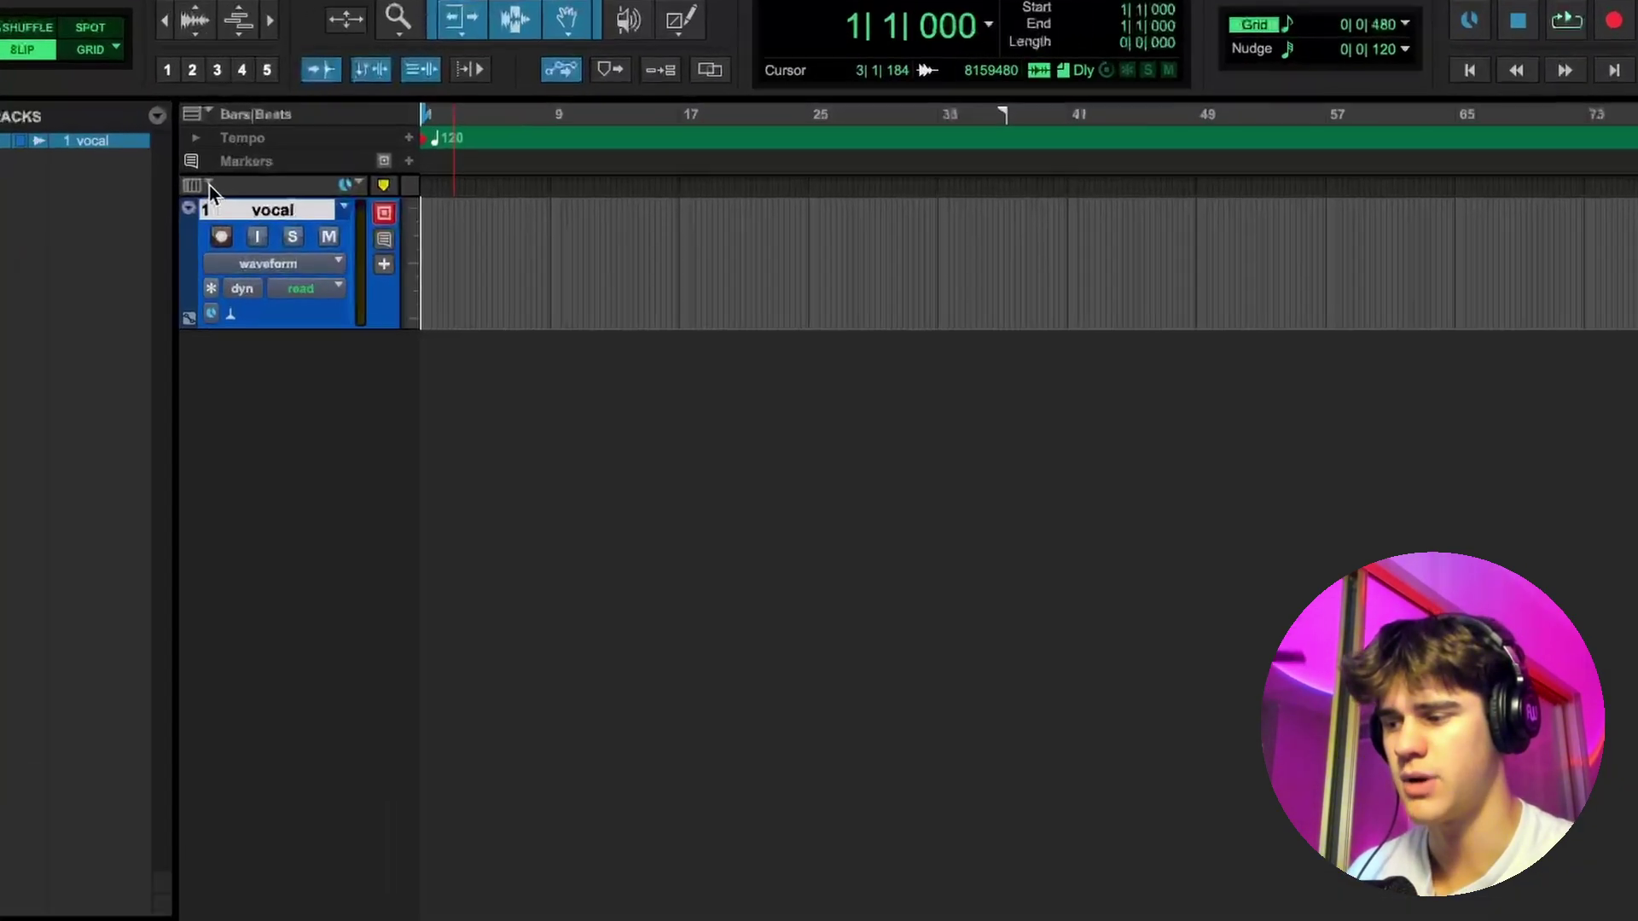
Show the I/O column in the Edit window, then switch to the Mix window.
left_click(273, 265)
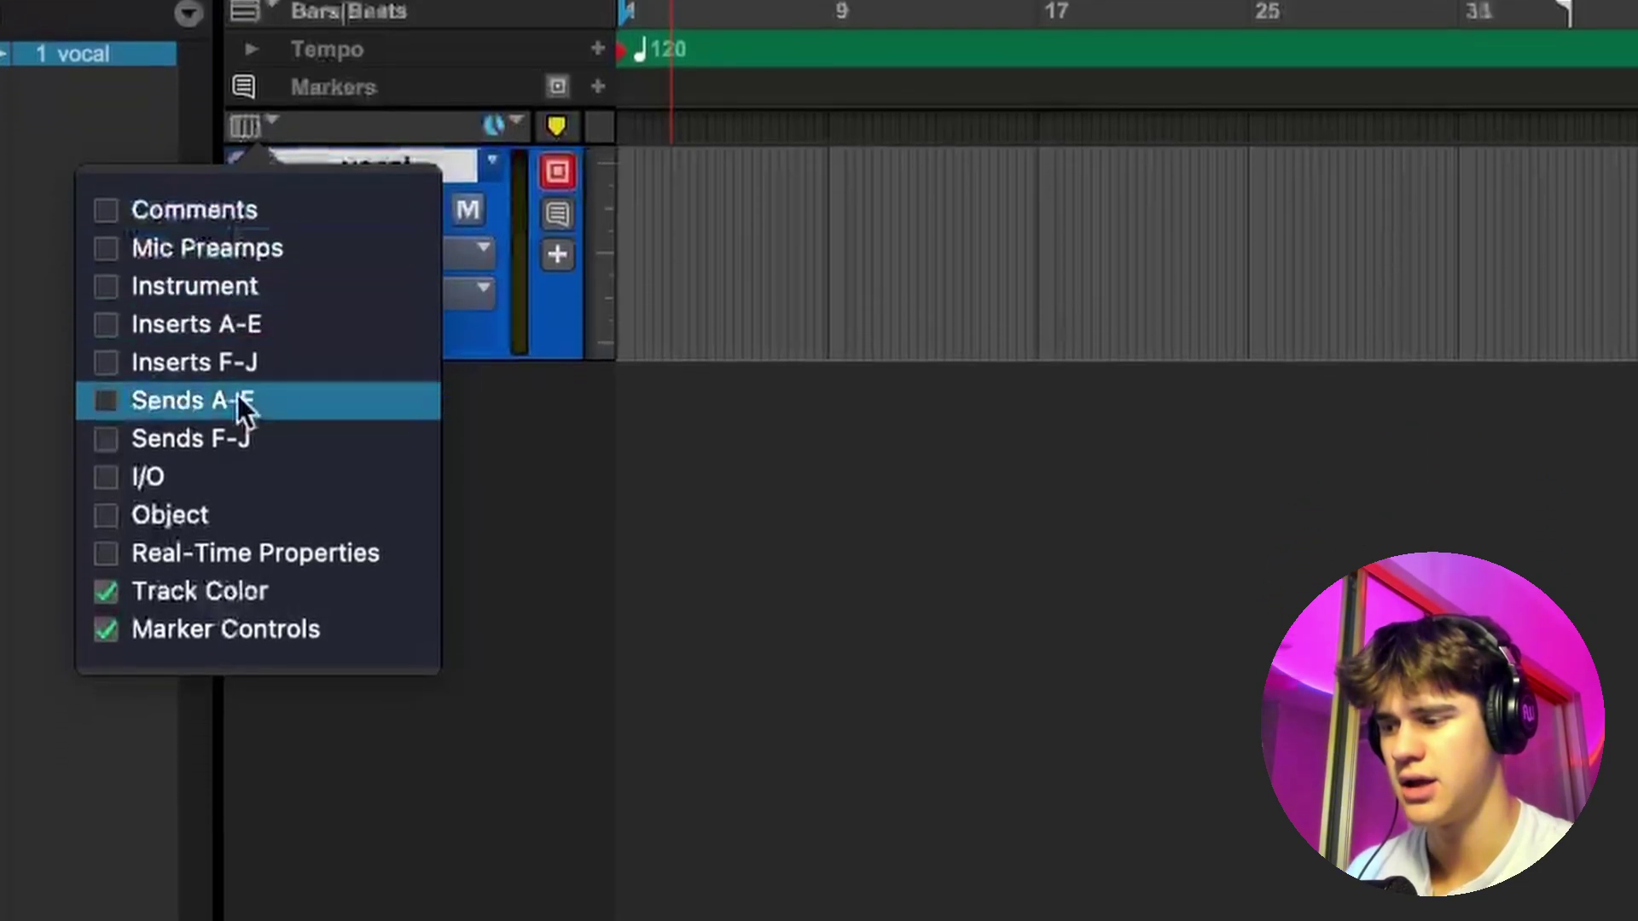
left_click(171, 476)
left_click(486, 455)
key("ctrl+equal")
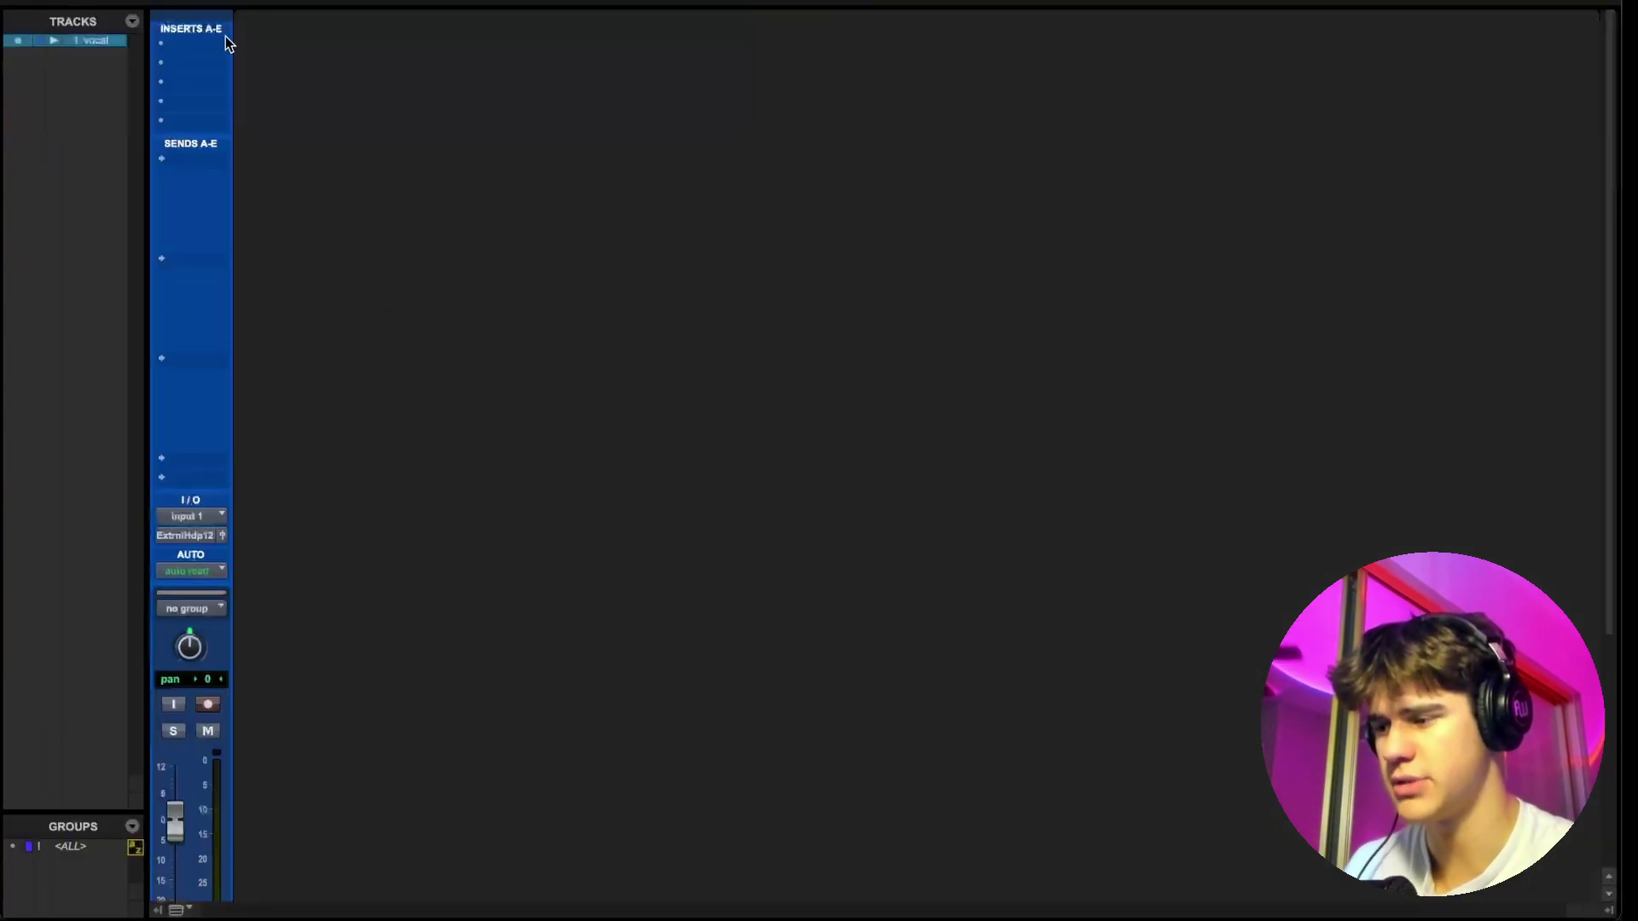
key("ctrl+equal")
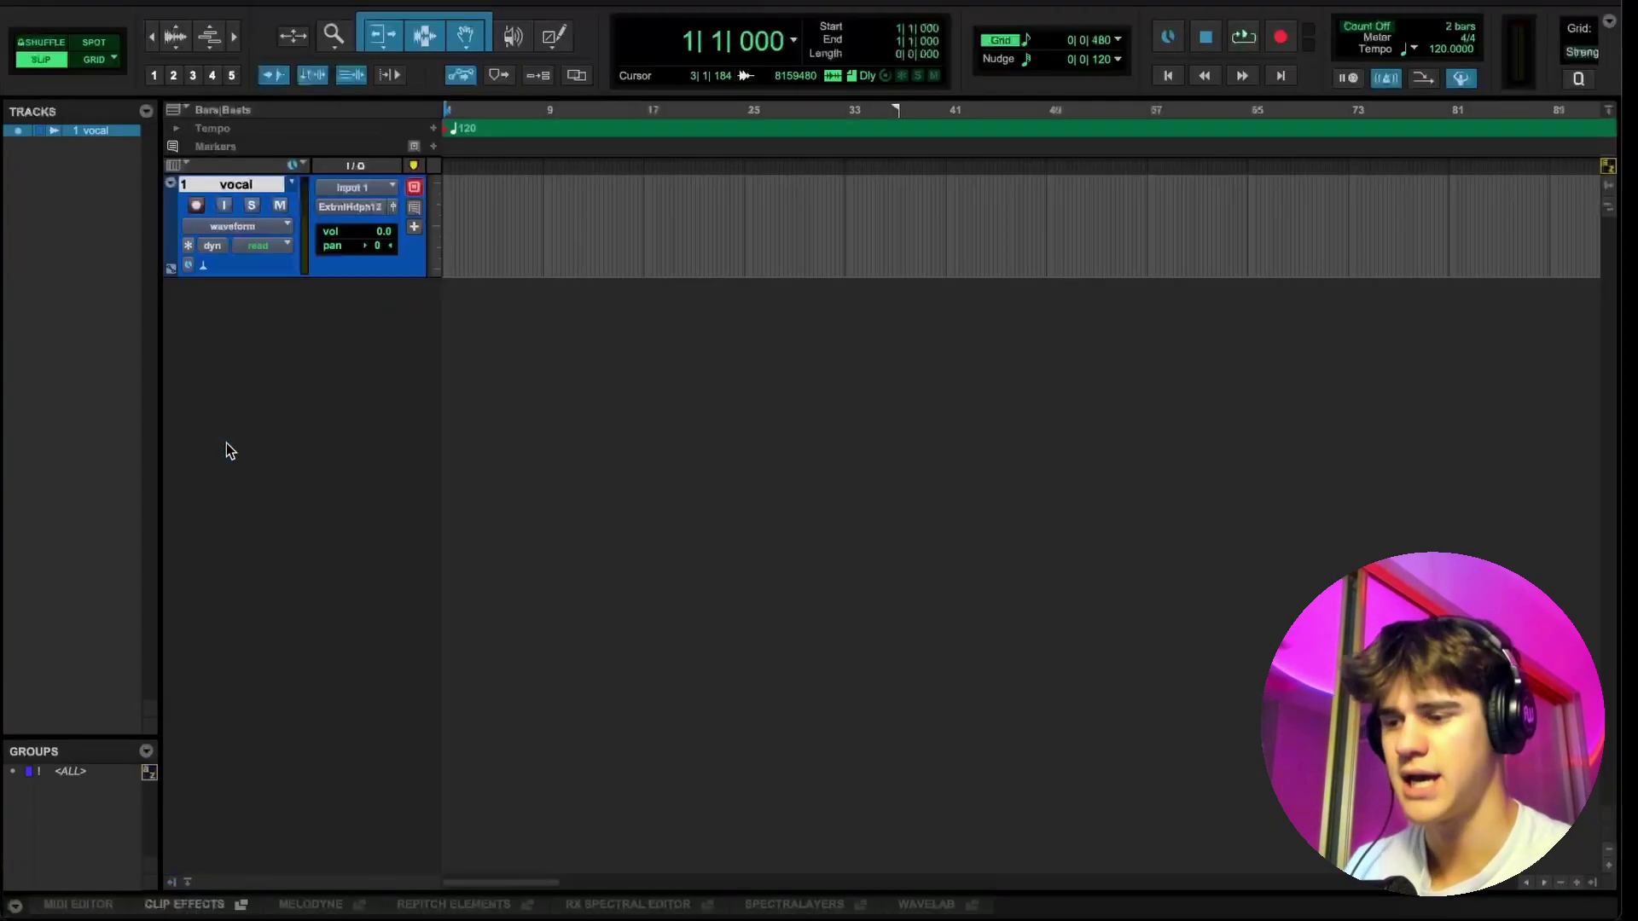
key("ctrl+equal")
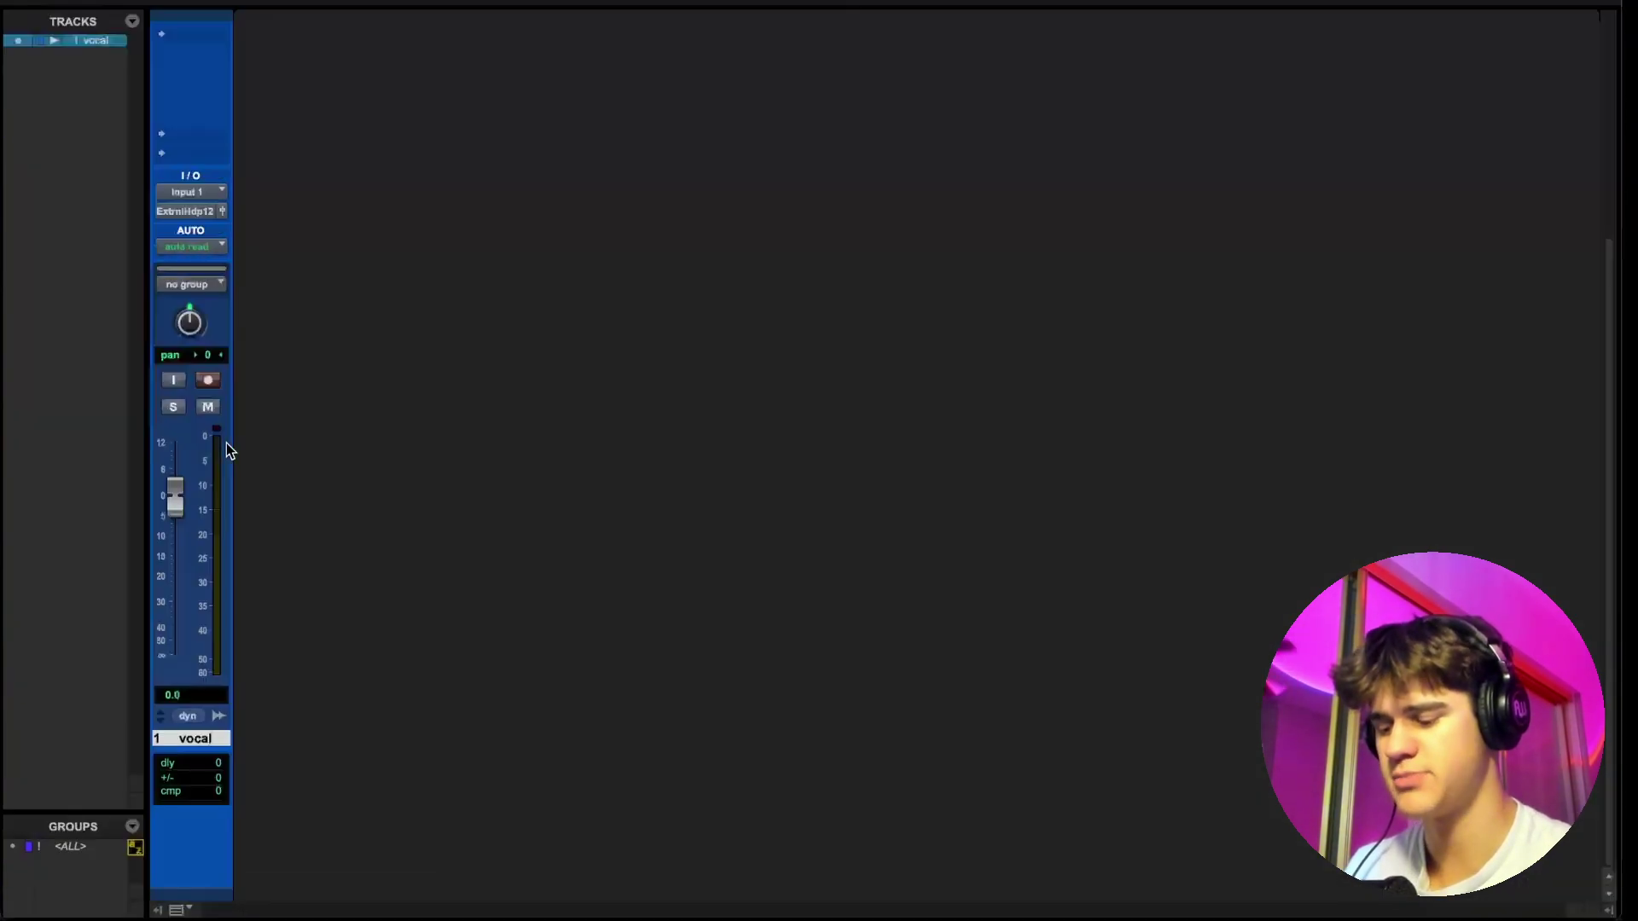
key("ctrl+equal")
key("ctrl+equal")
key("ctrl+equal")
key("ctrl+equal")
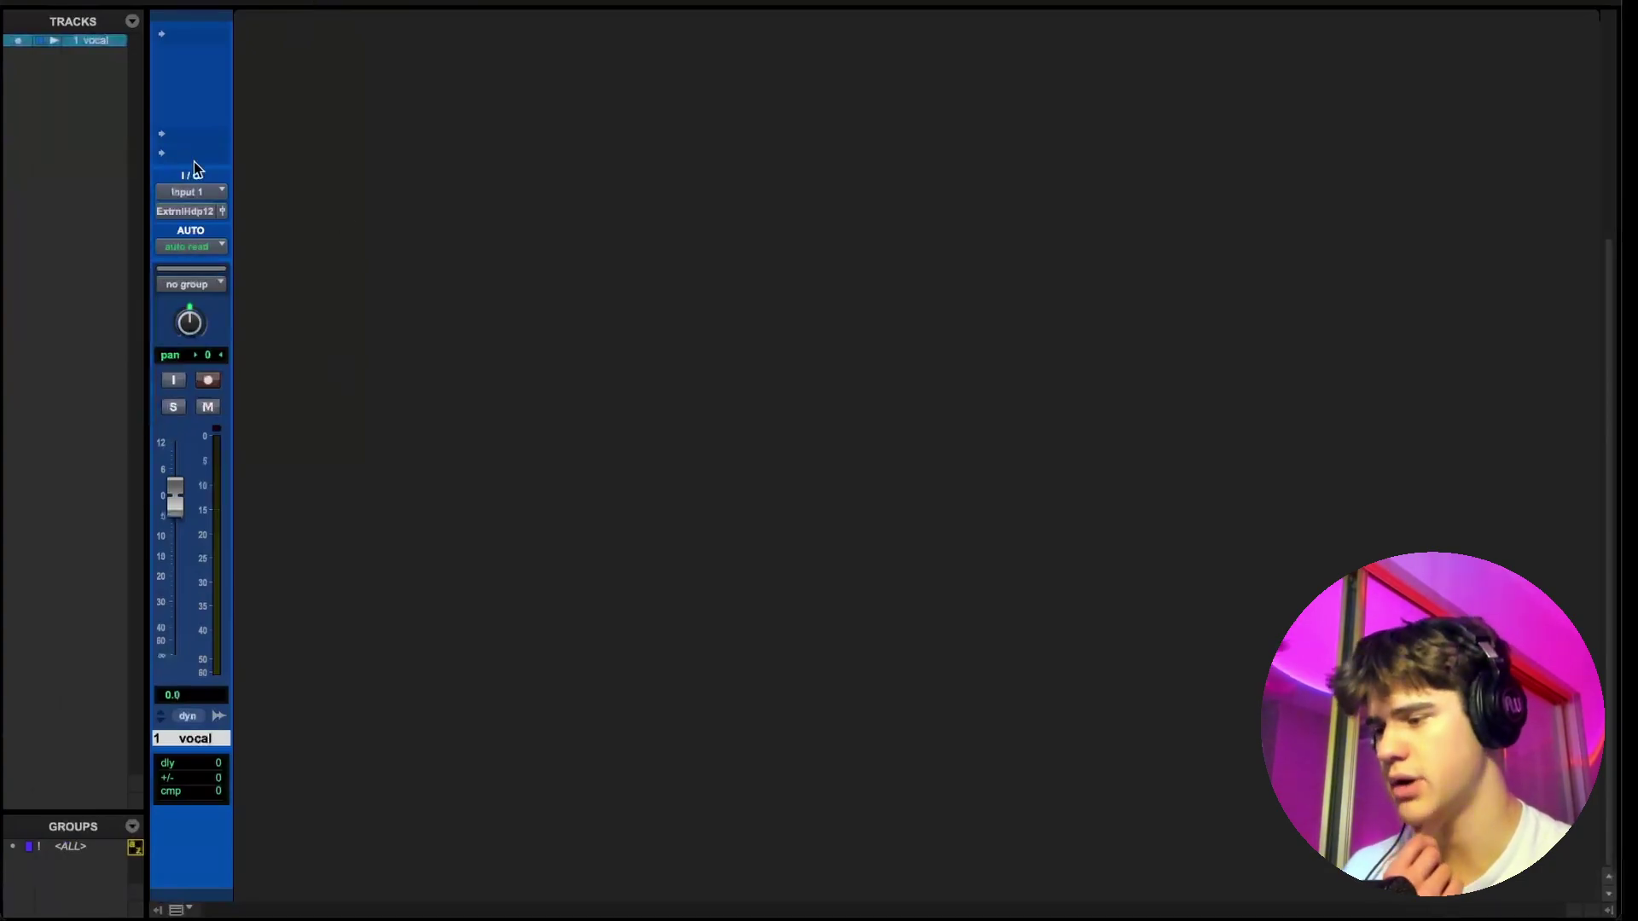
left_click(213, 195)
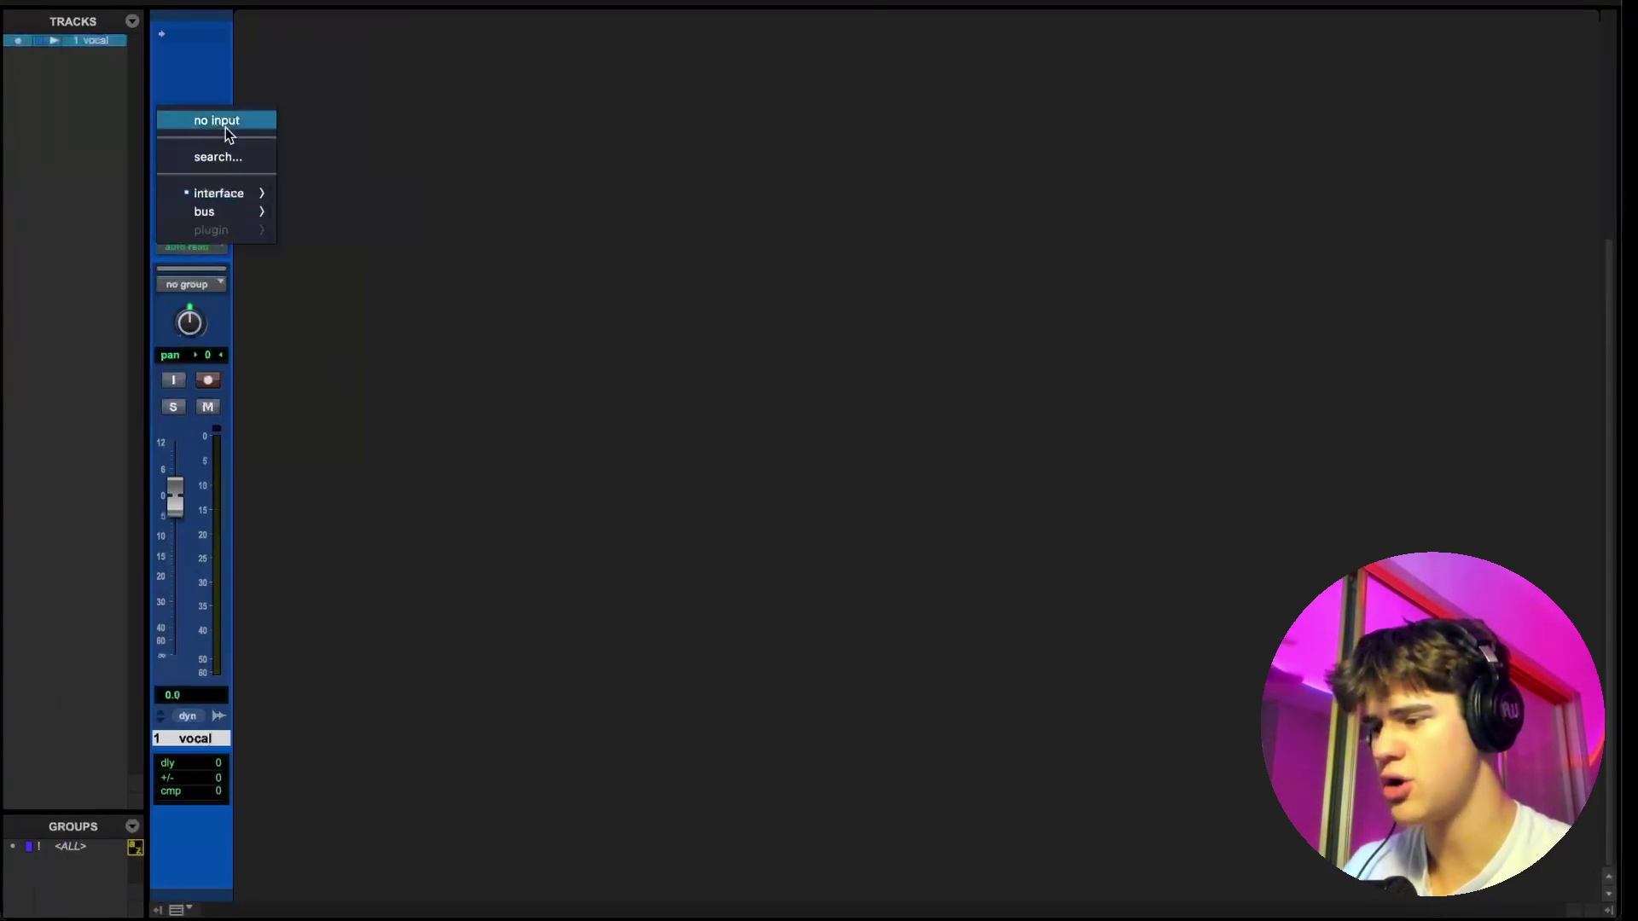
left_click(225, 126)
left_click(208, 212)
left_click(220, 140)
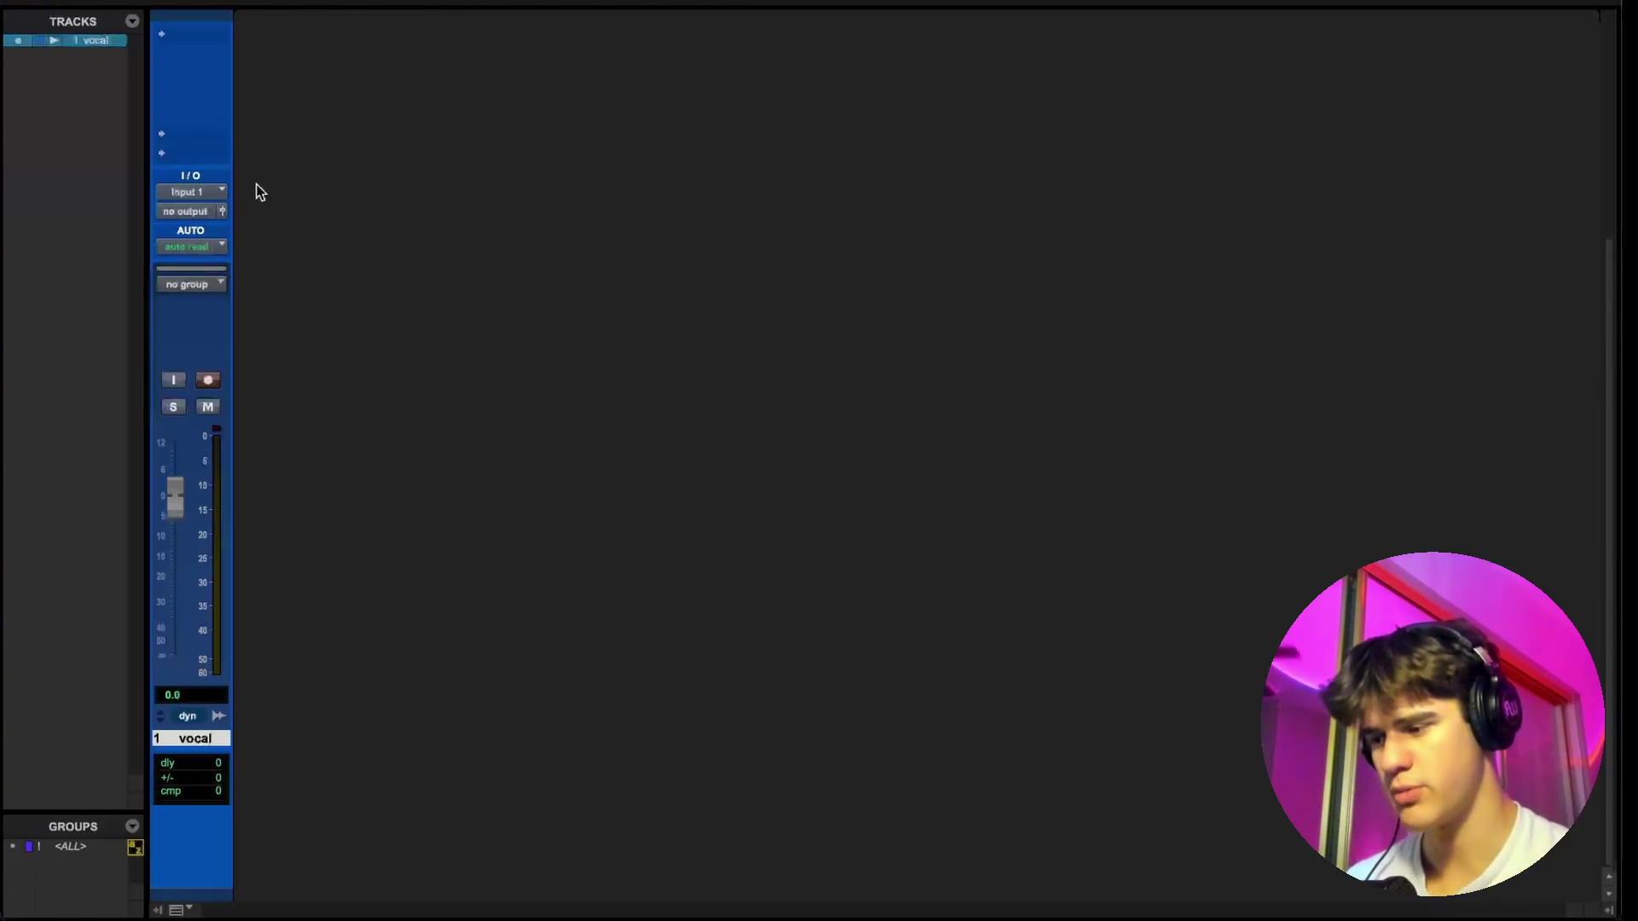
left_click(186, 214)
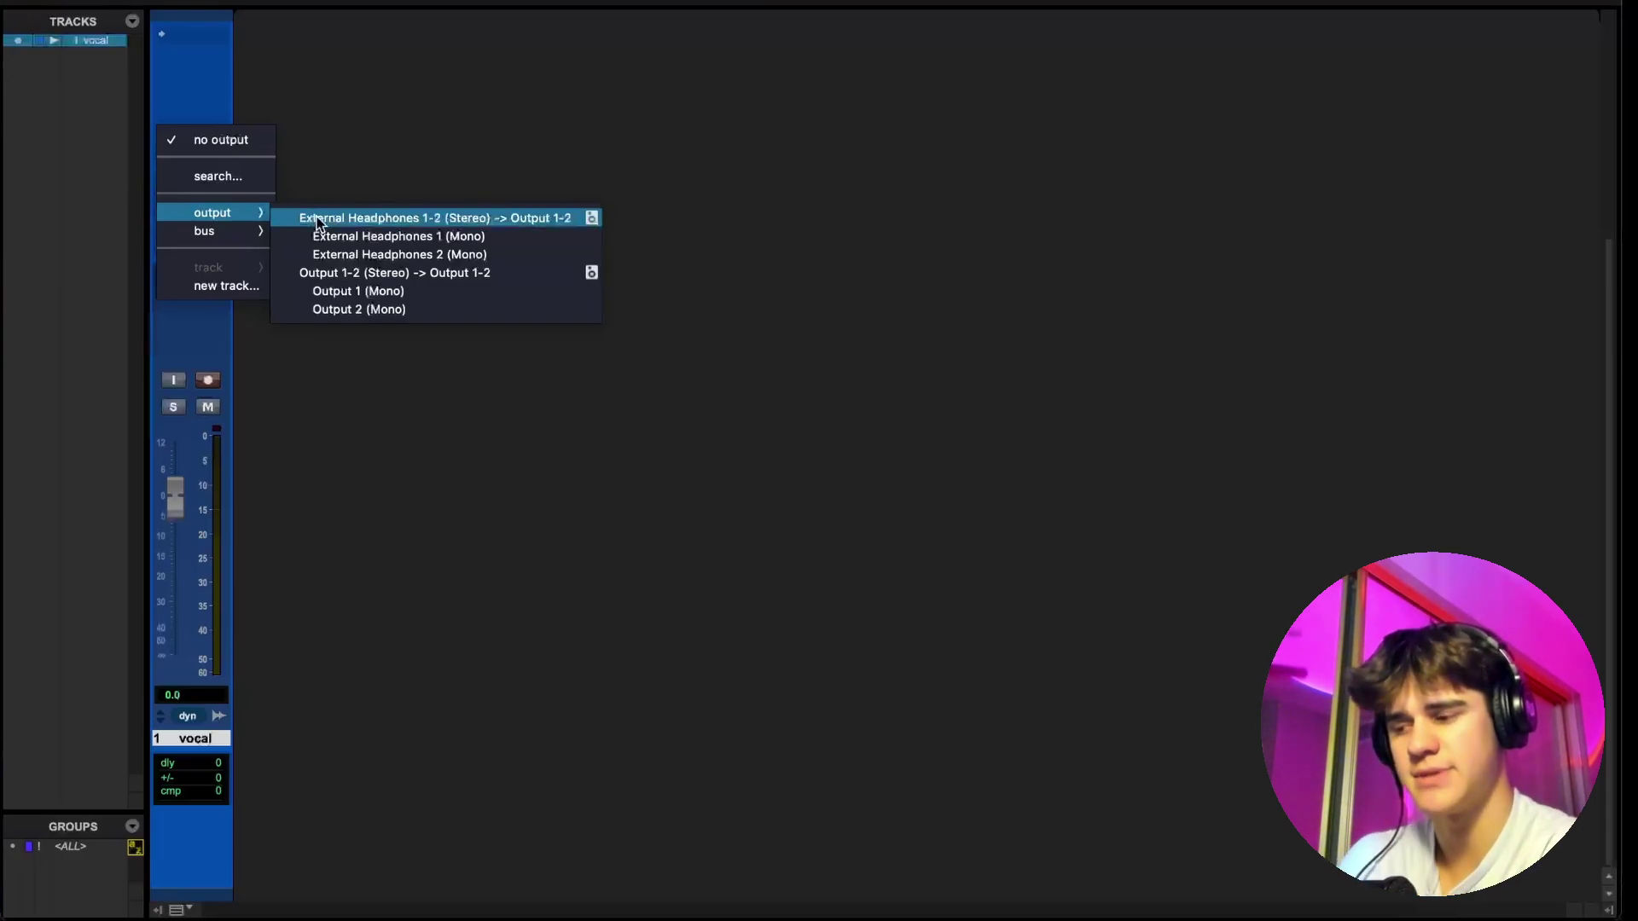
left_click(447, 222)
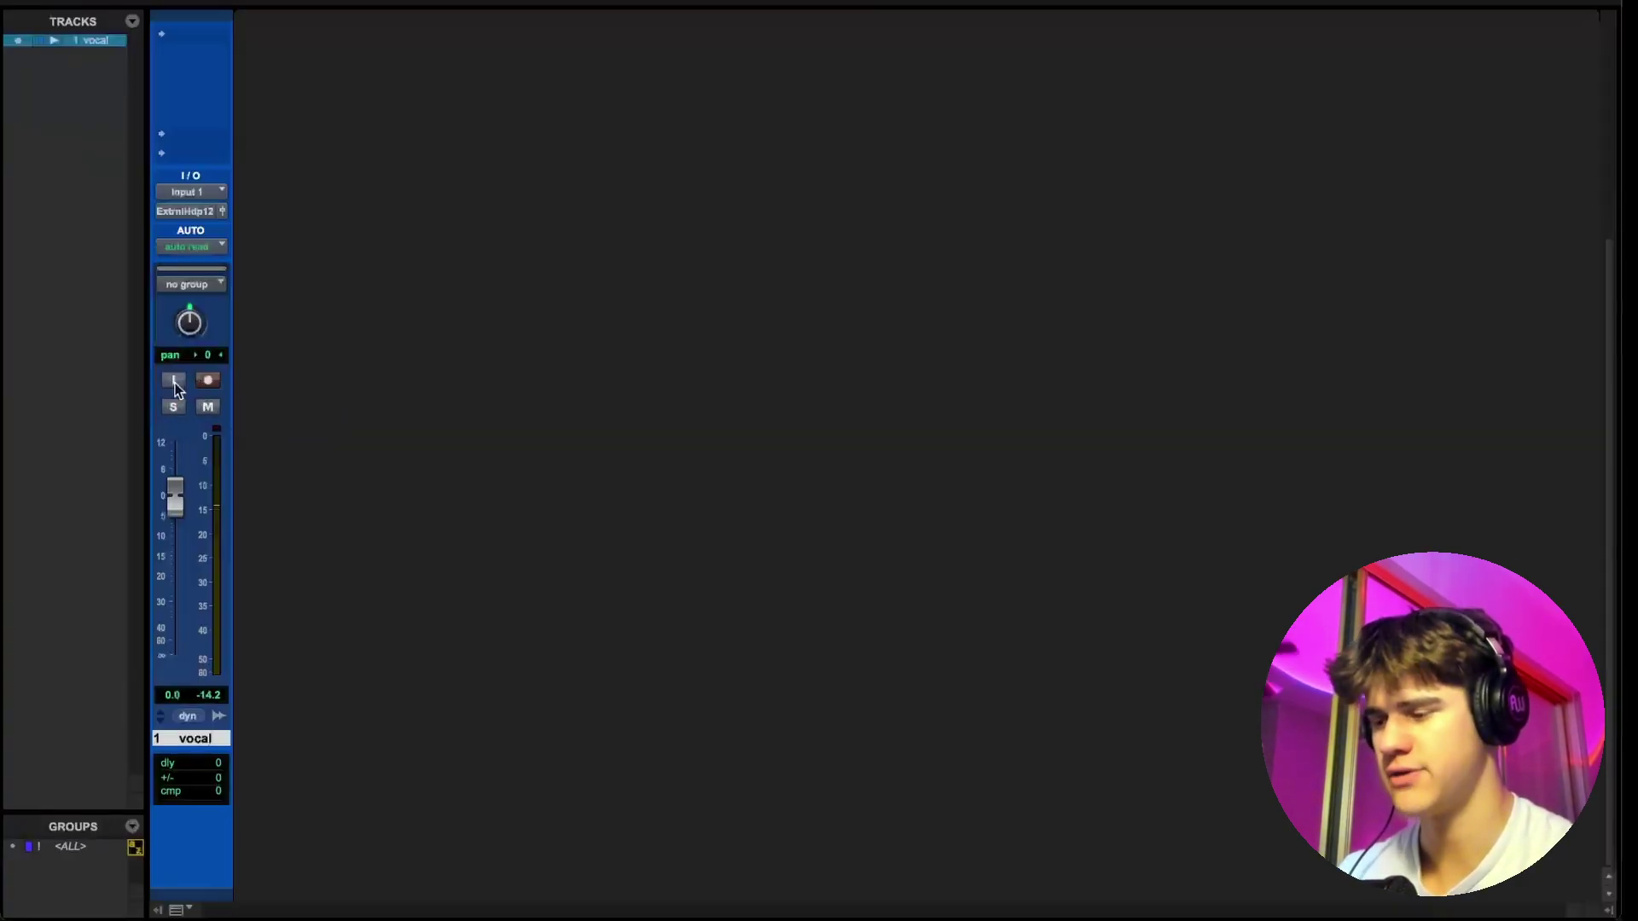
Toggle input monitoring on and off, record-arm the vocal track, and return to the Edit window.
left_click(175, 384)
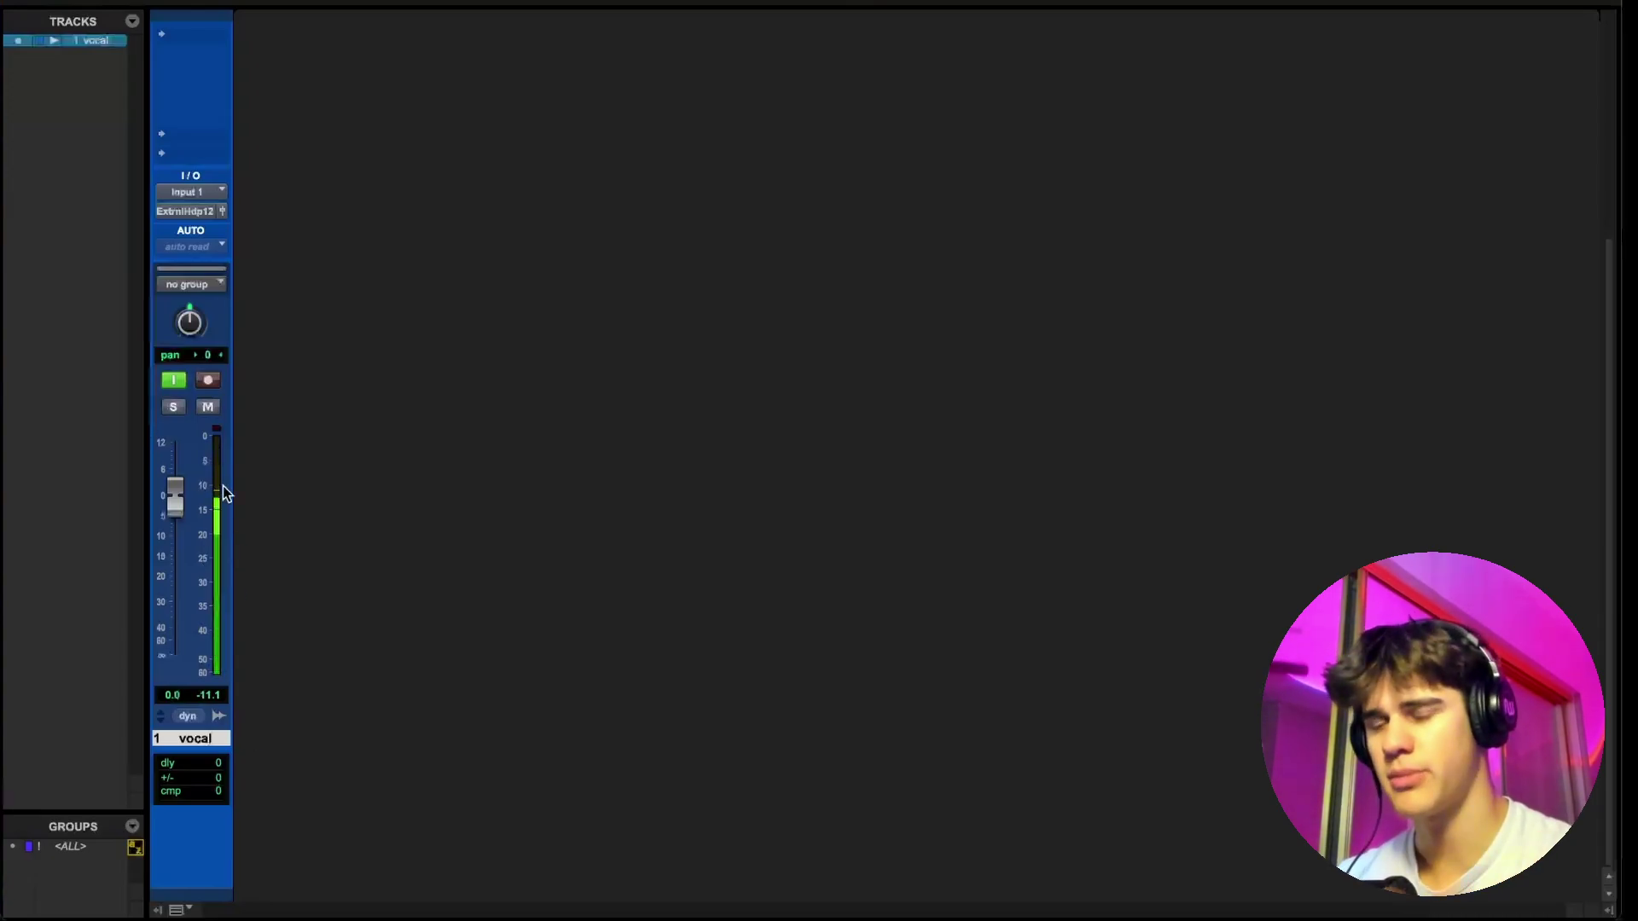
key("alt+shift+i")
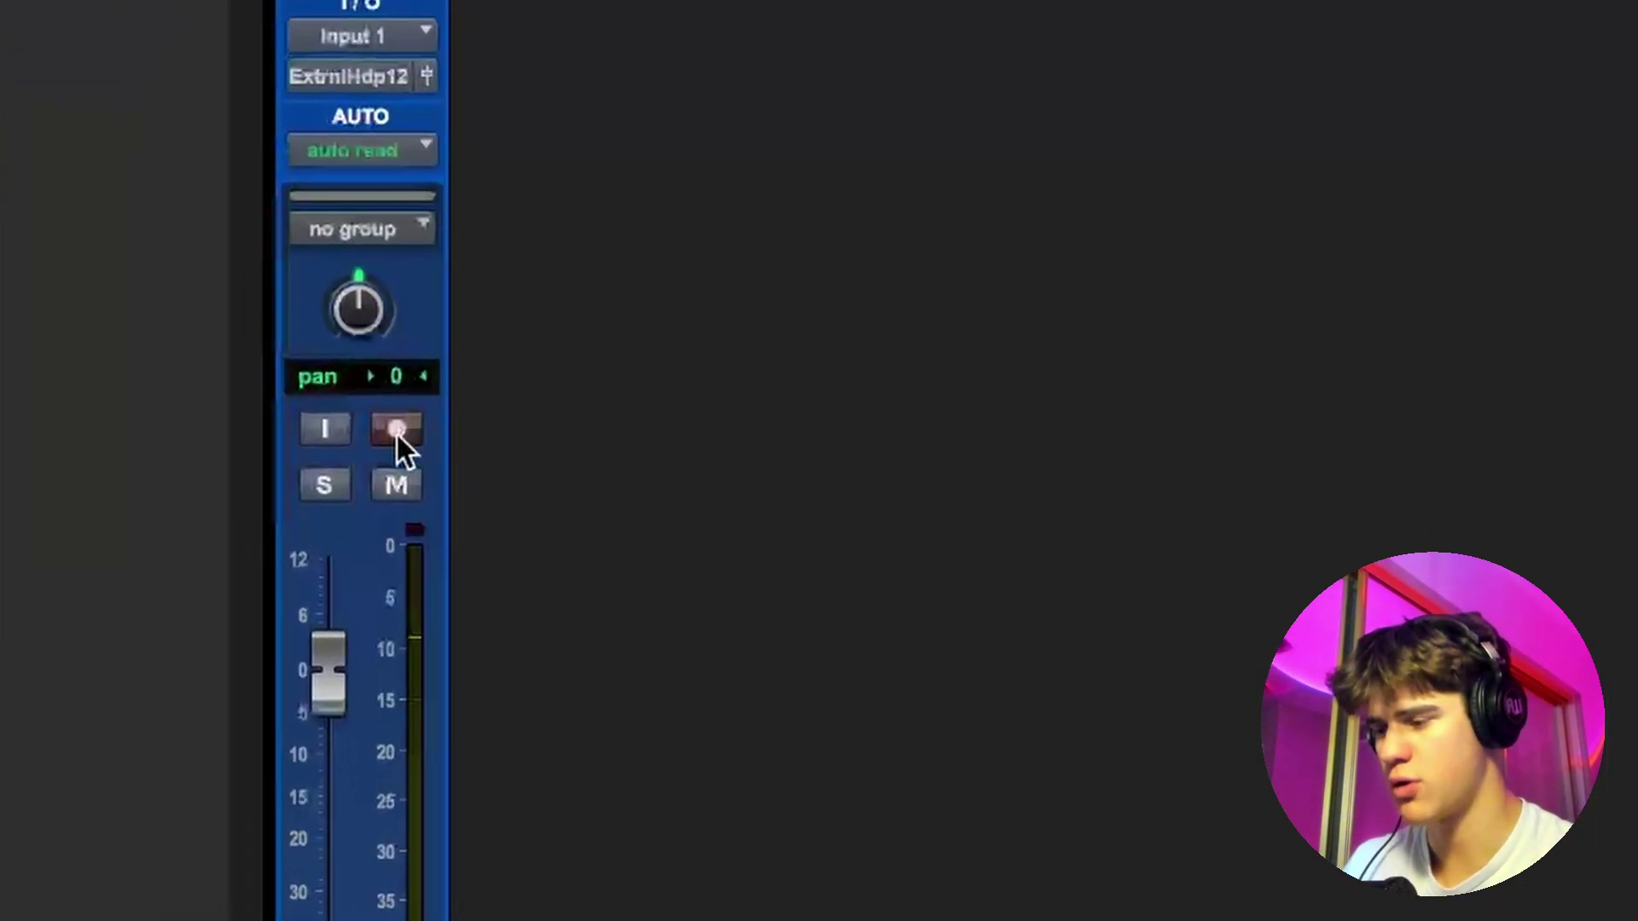
left_click(396, 432)
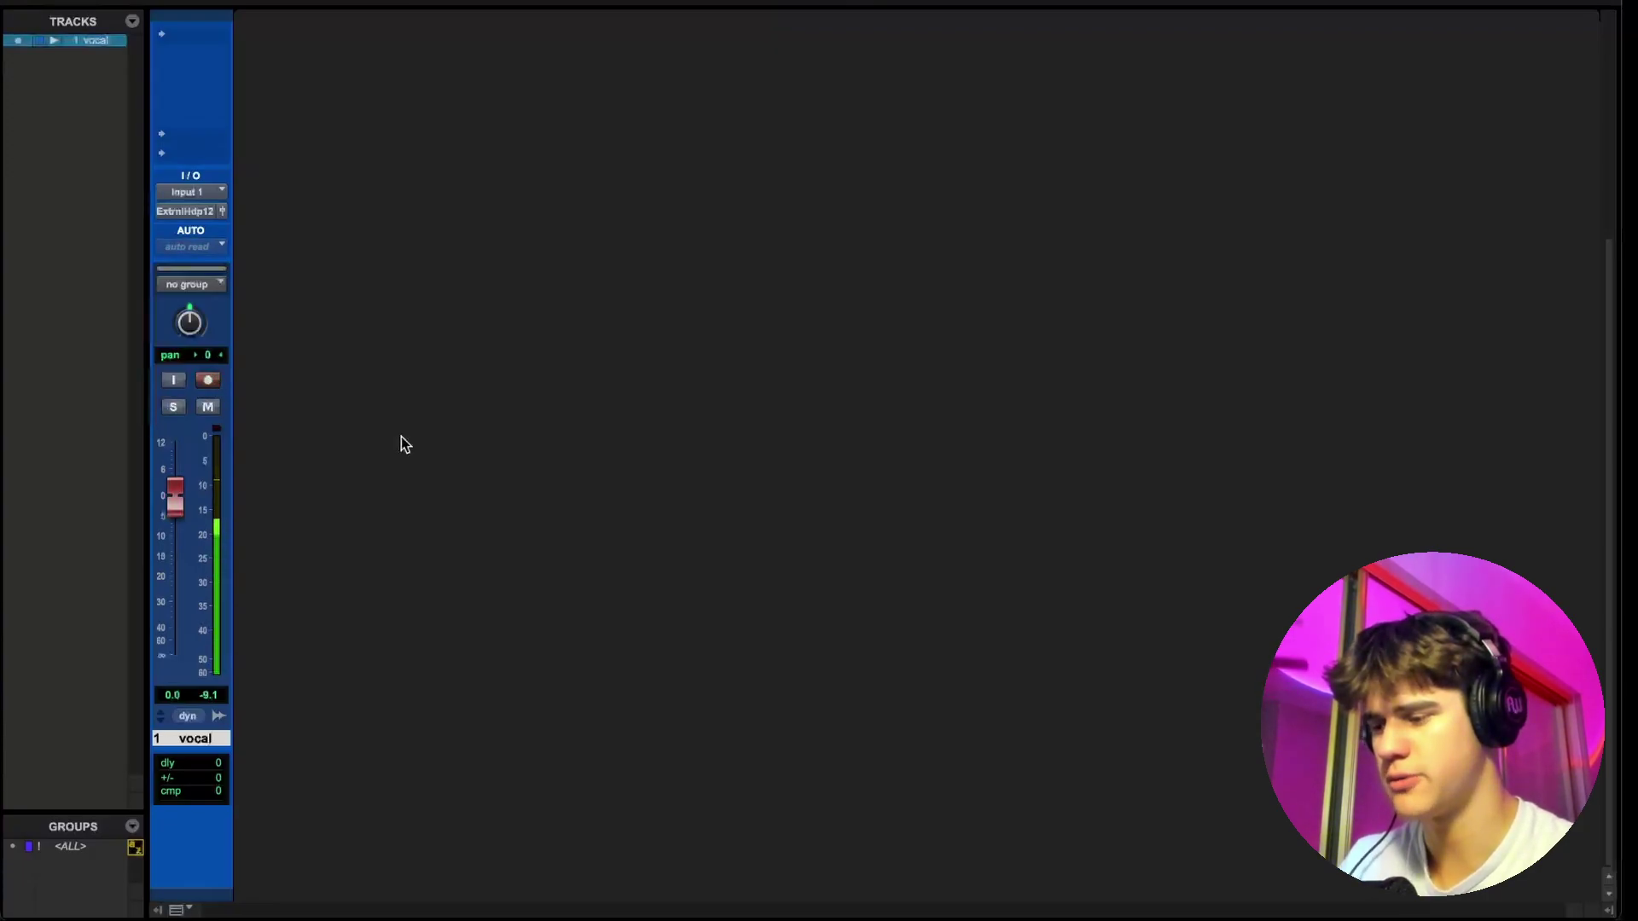
key("super+equal")
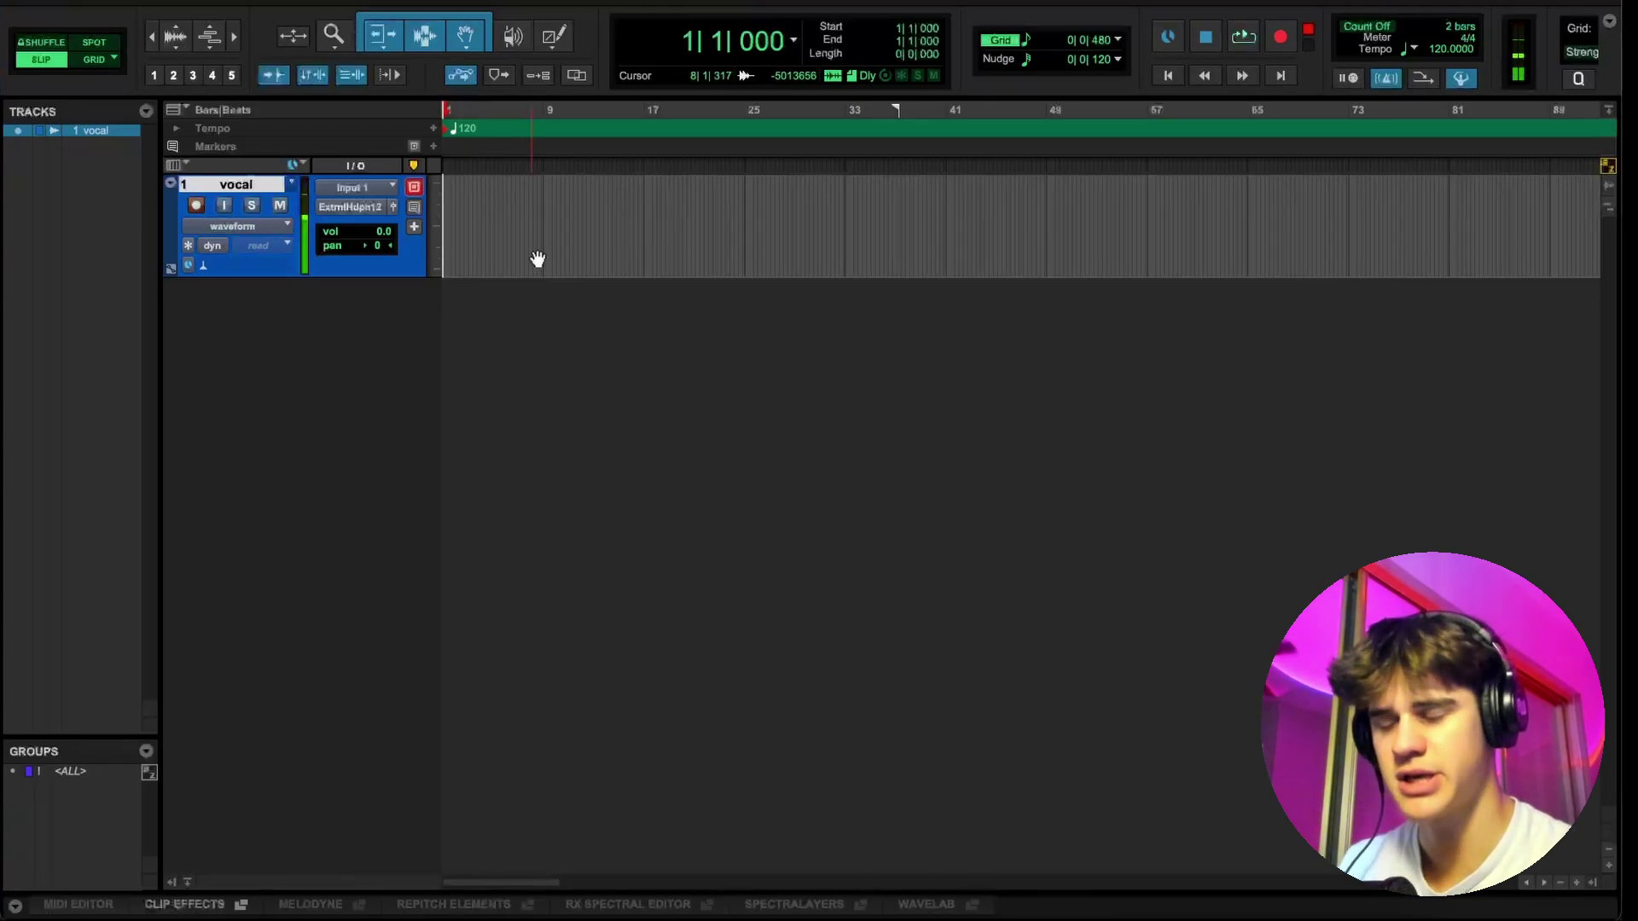
Record a short take as vocal_01 on the vocal track and play it back from around bar 5.
key("super+space")
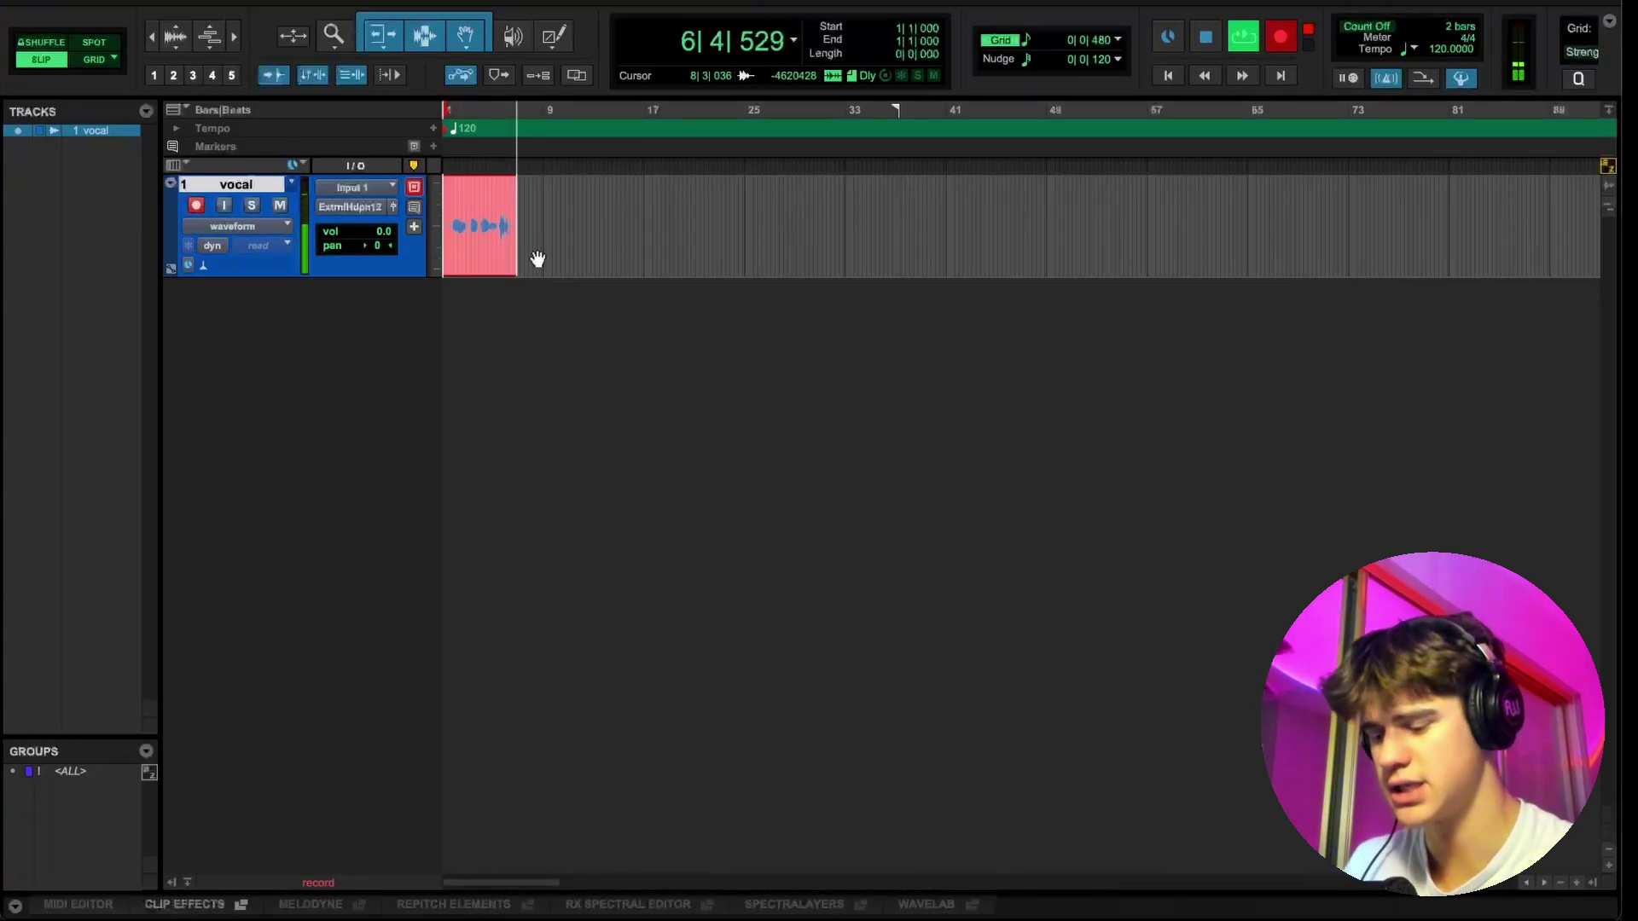
key("space")
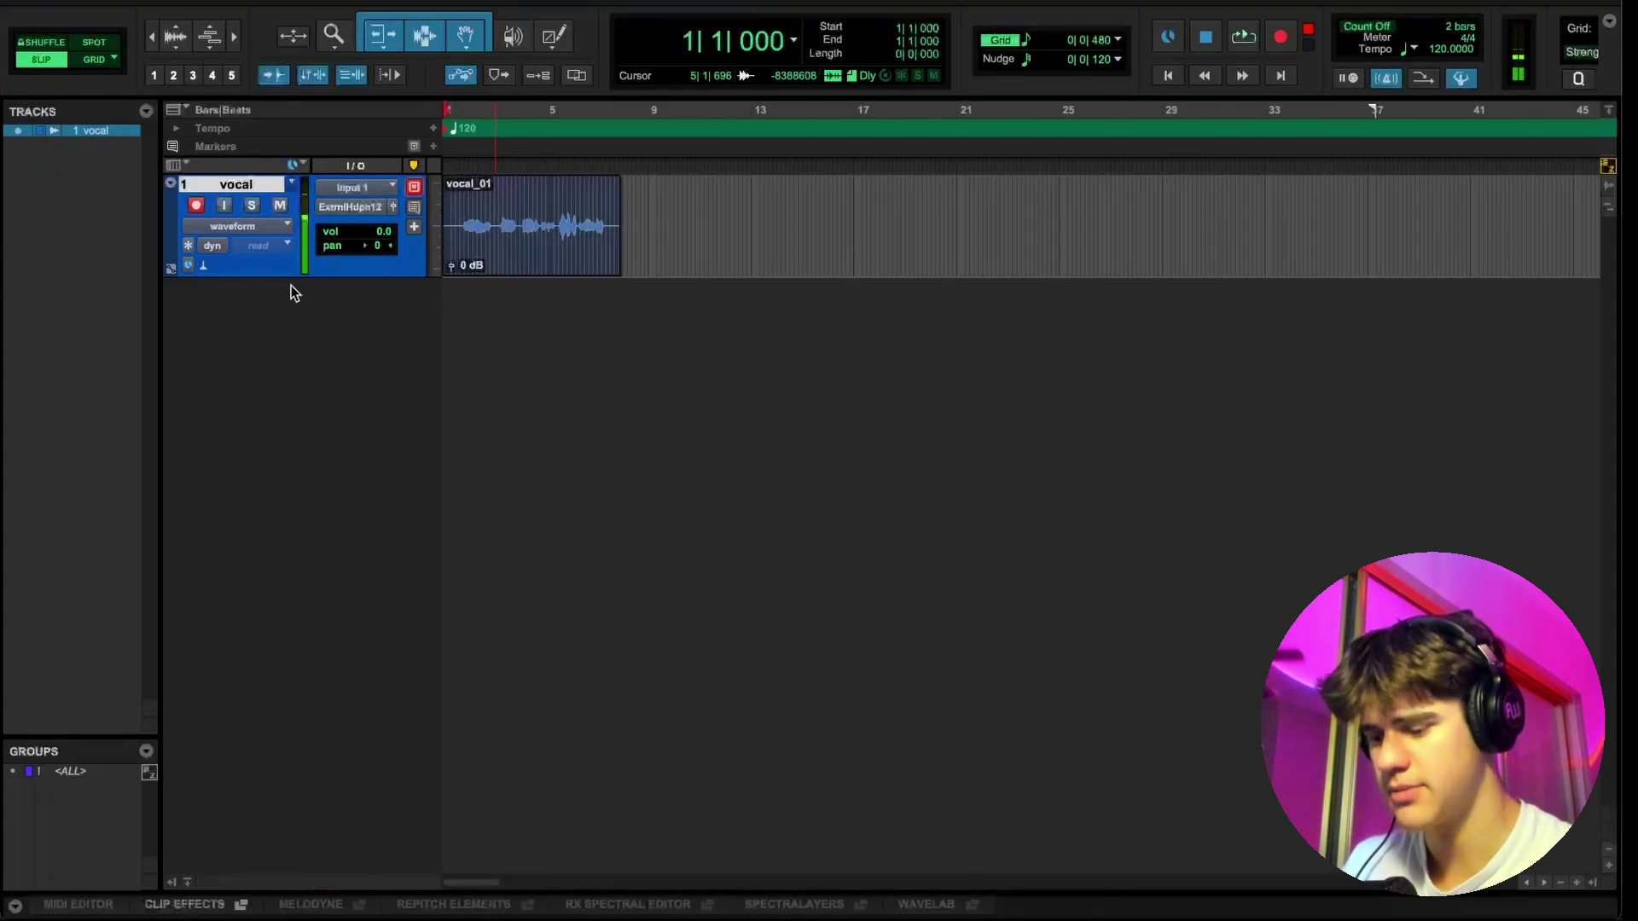
scroll(508, 291, "up", 5)
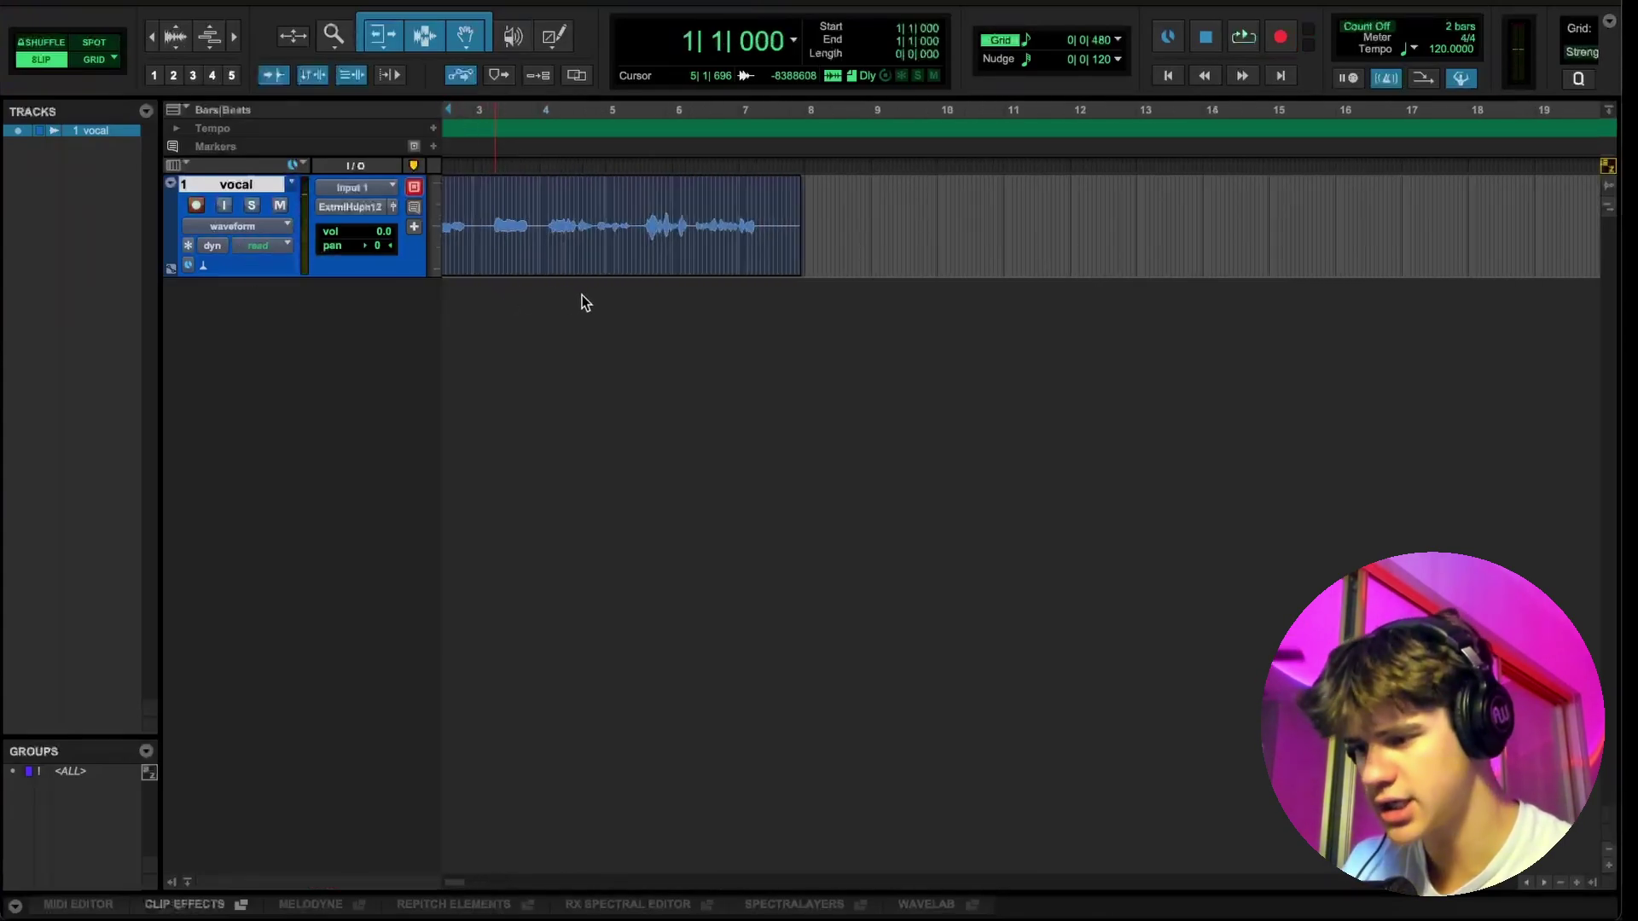
left_click(658, 200)
left_click(661, 203)
key("space")
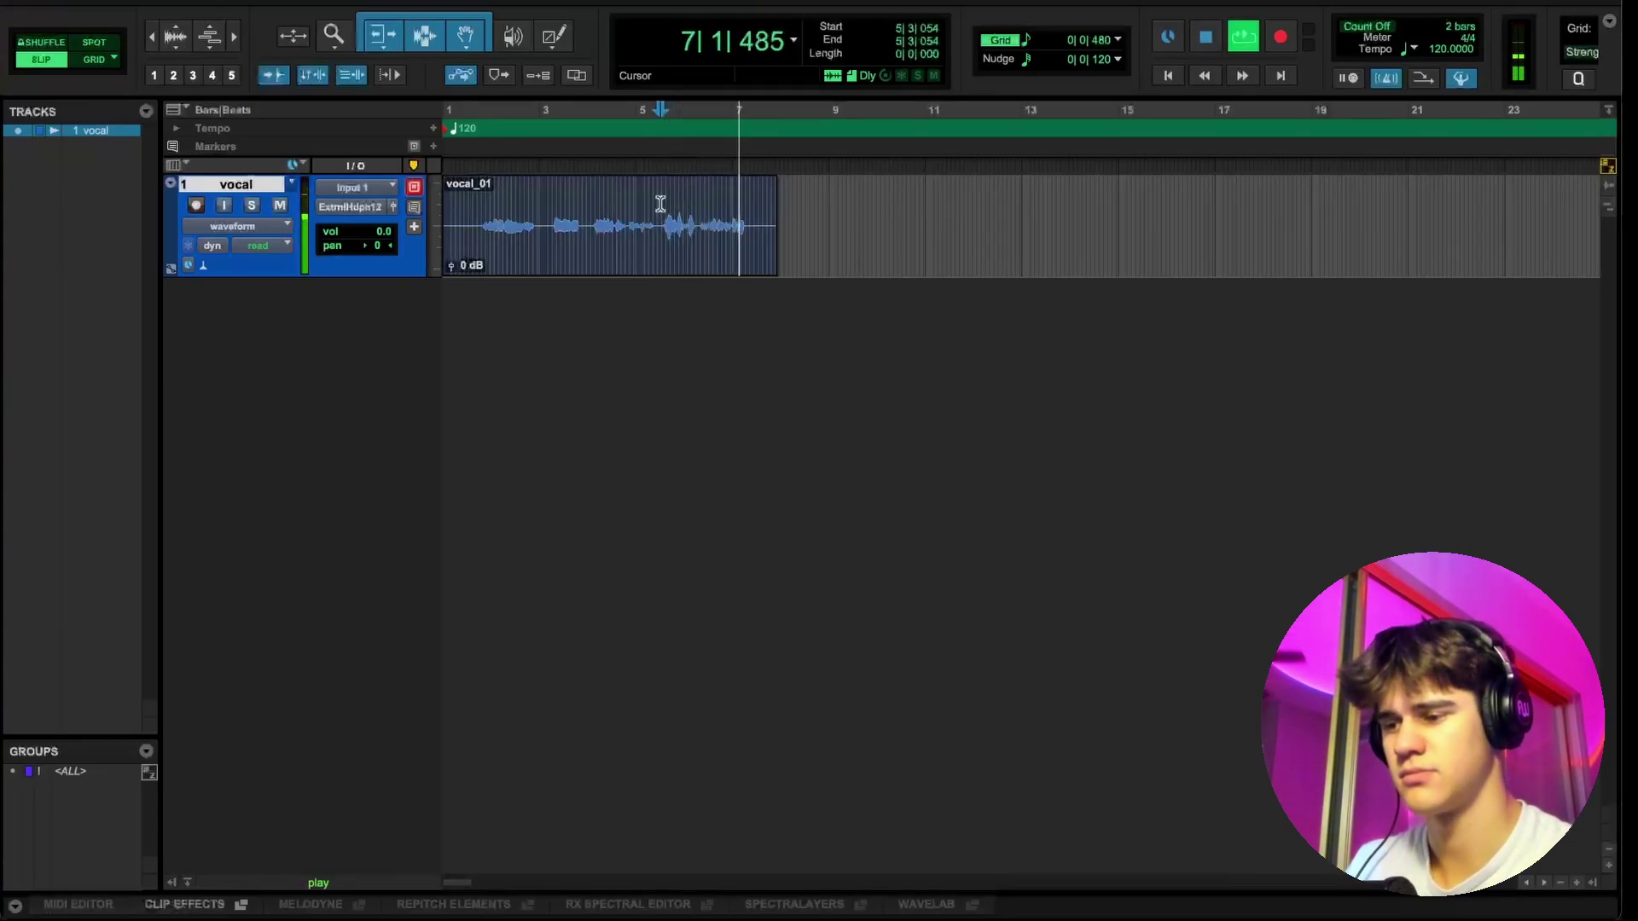
key("space")
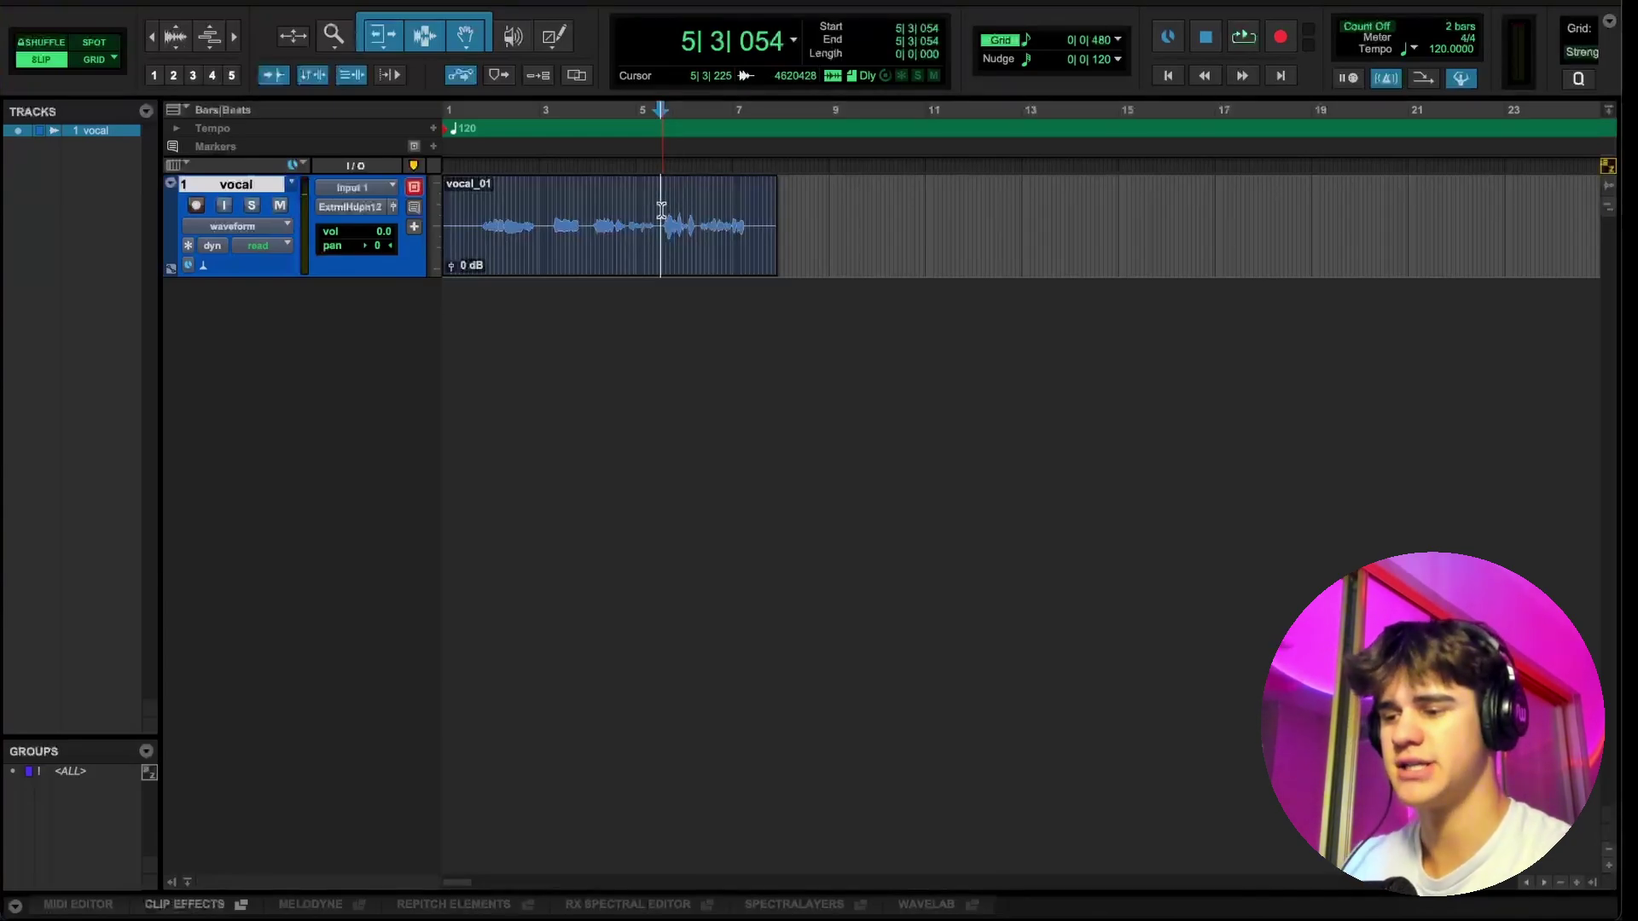
mouse_move(661, 197)
left_mouse_down()
mouse_move(446, 192)
mouse_move(656, 187)
left_mouse_up()
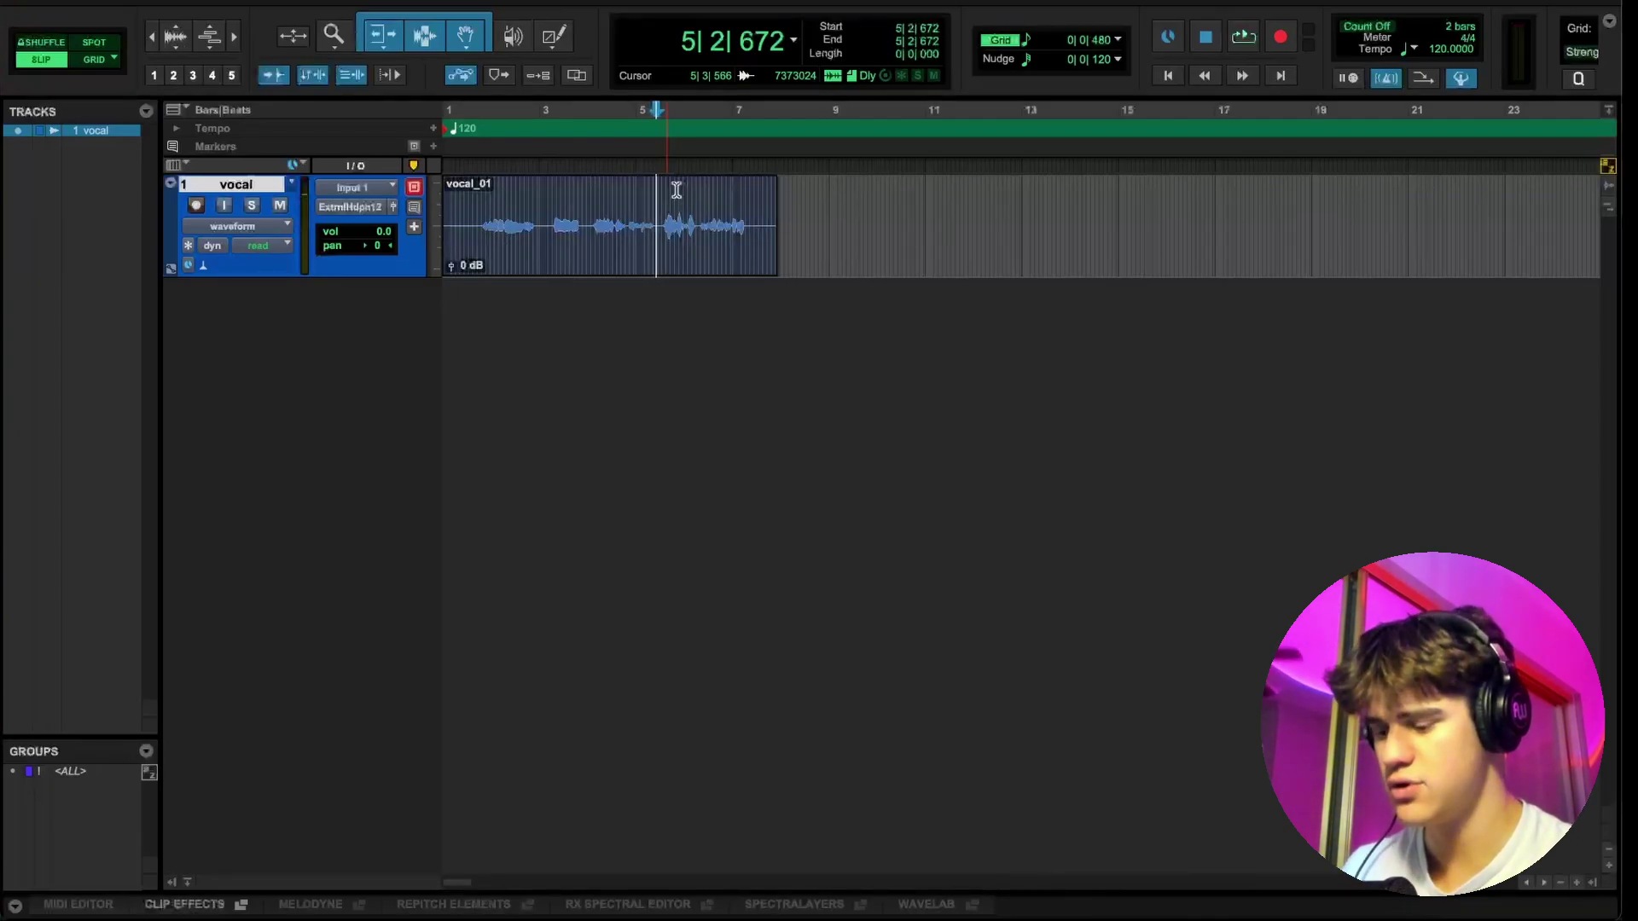
Create the empty playlist vocal.01 on the vocal track, then switch the track to playlists view.
key("ctrl+backslash")
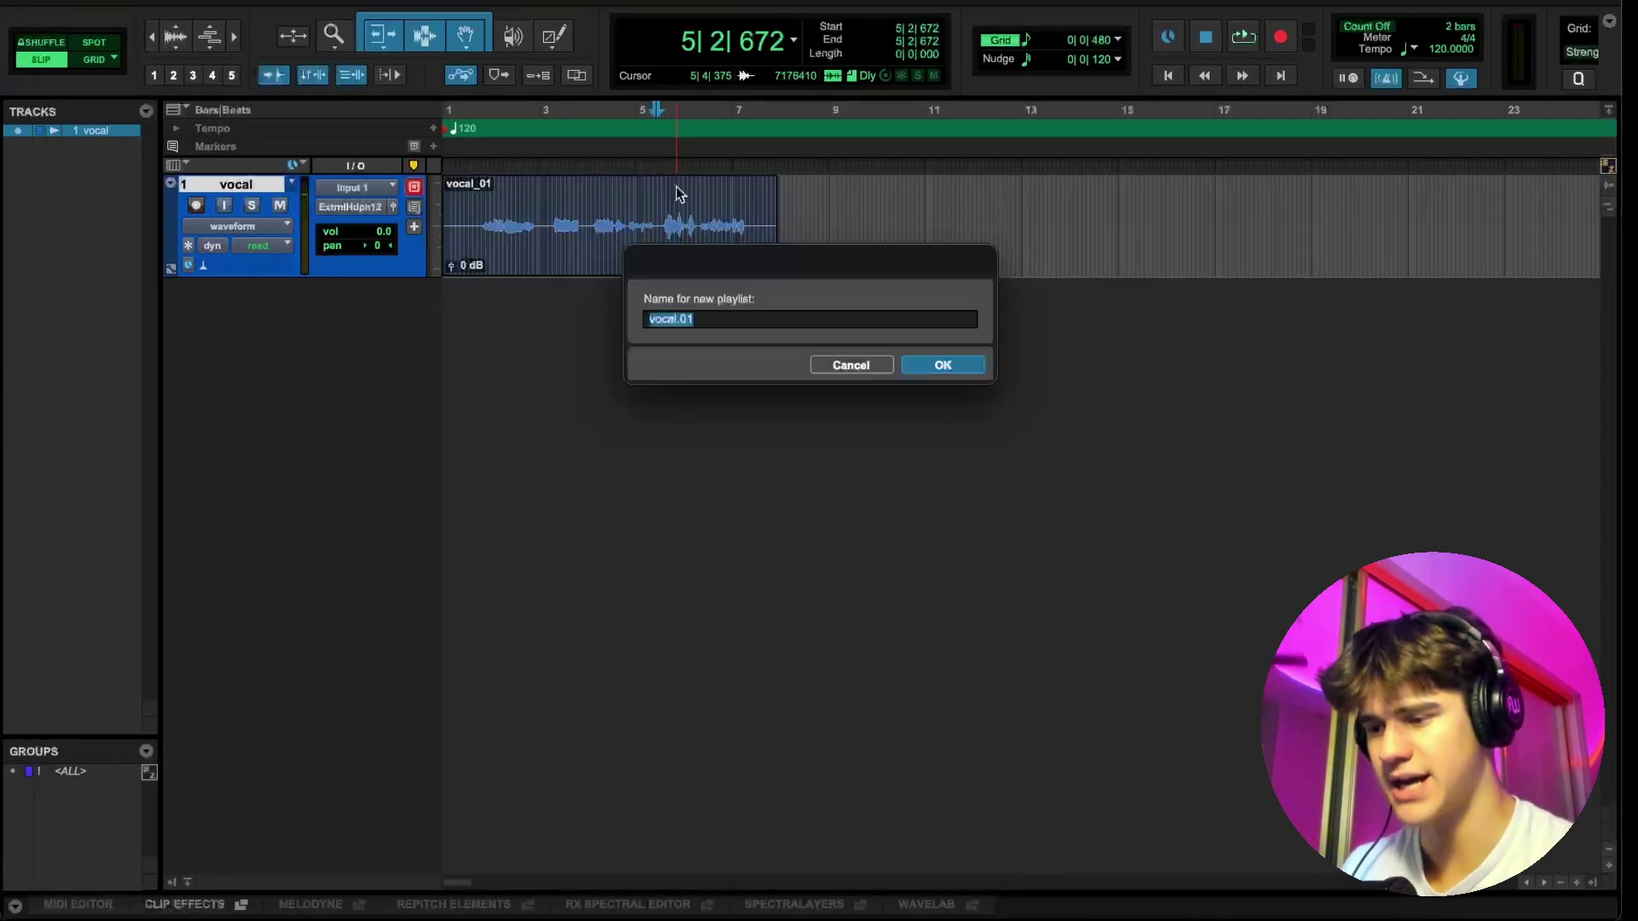
key("Return")
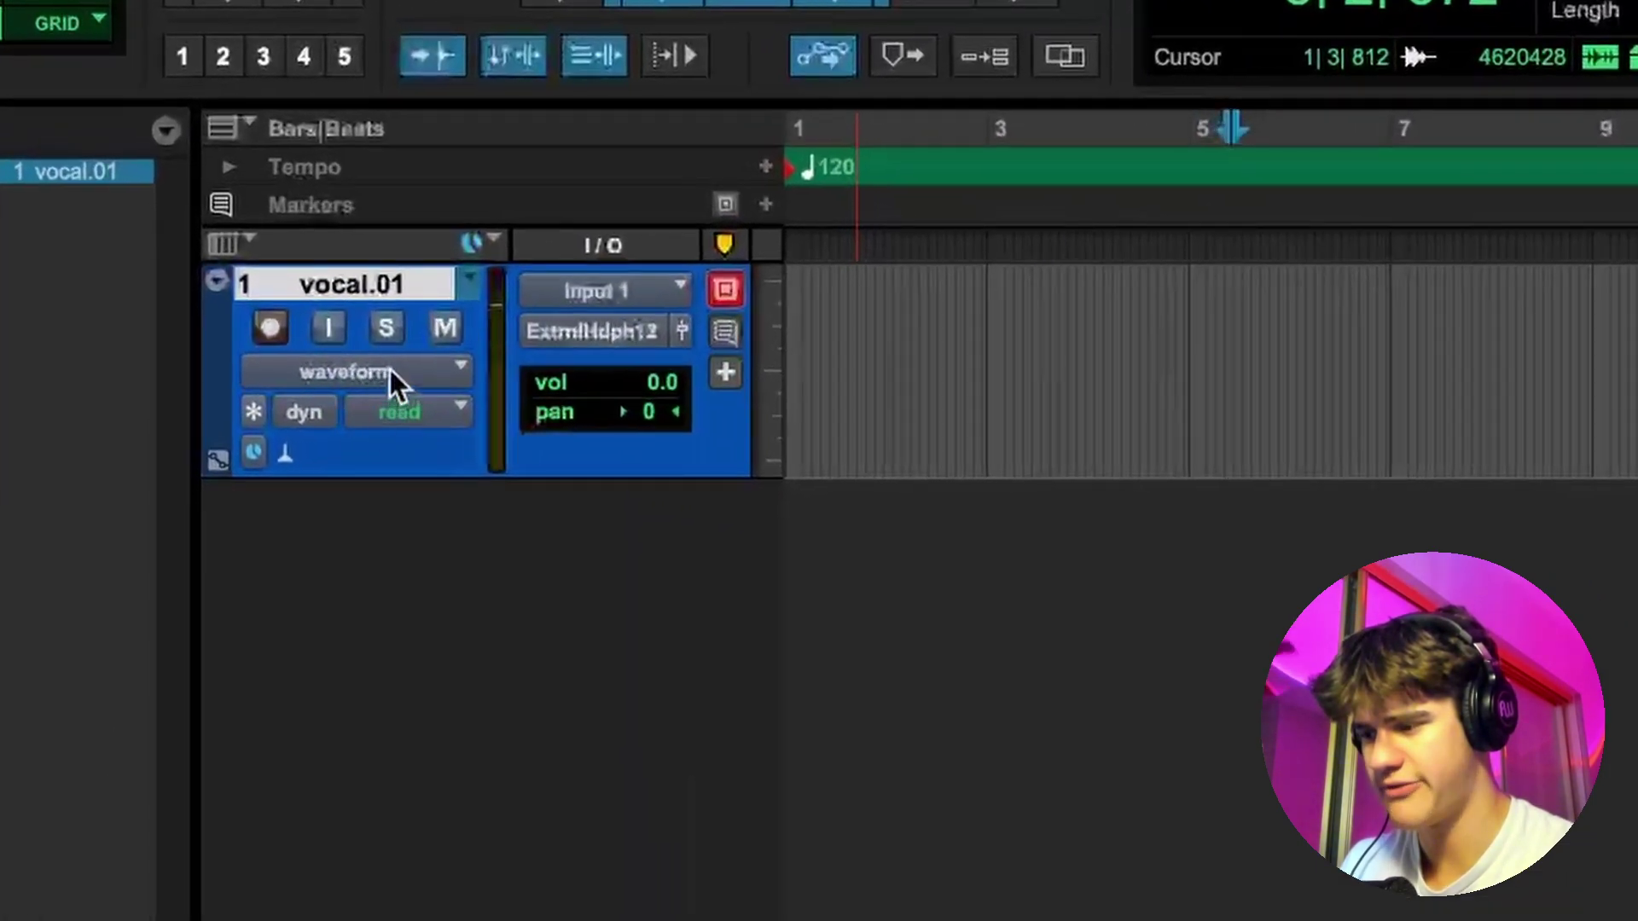
left_click(253, 225)
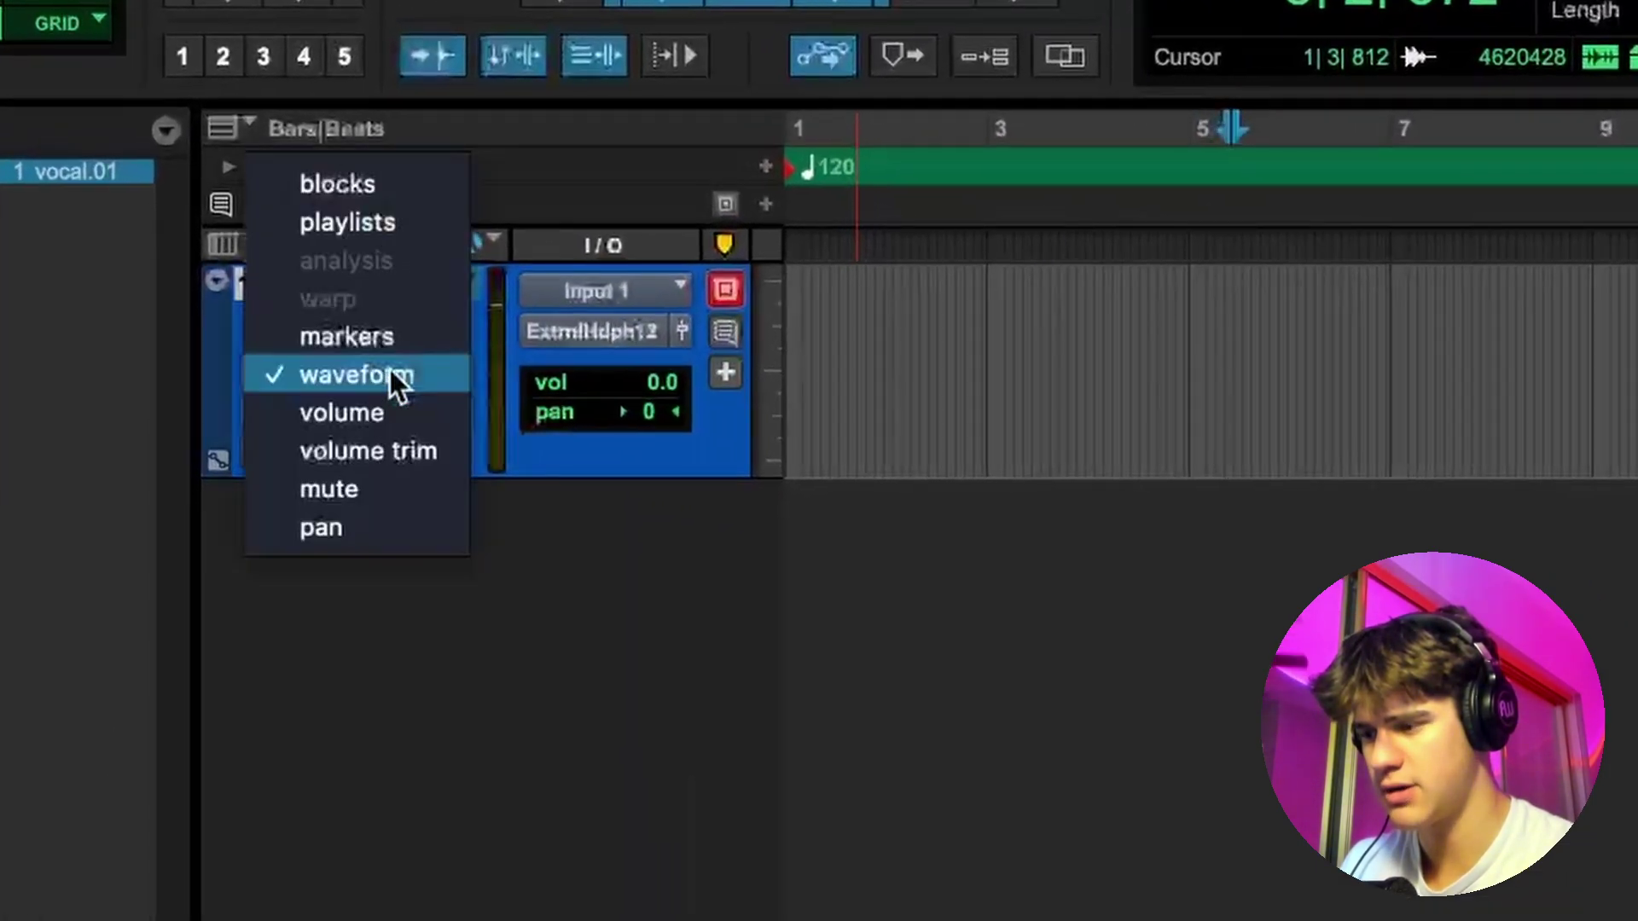
left_click(394, 225)
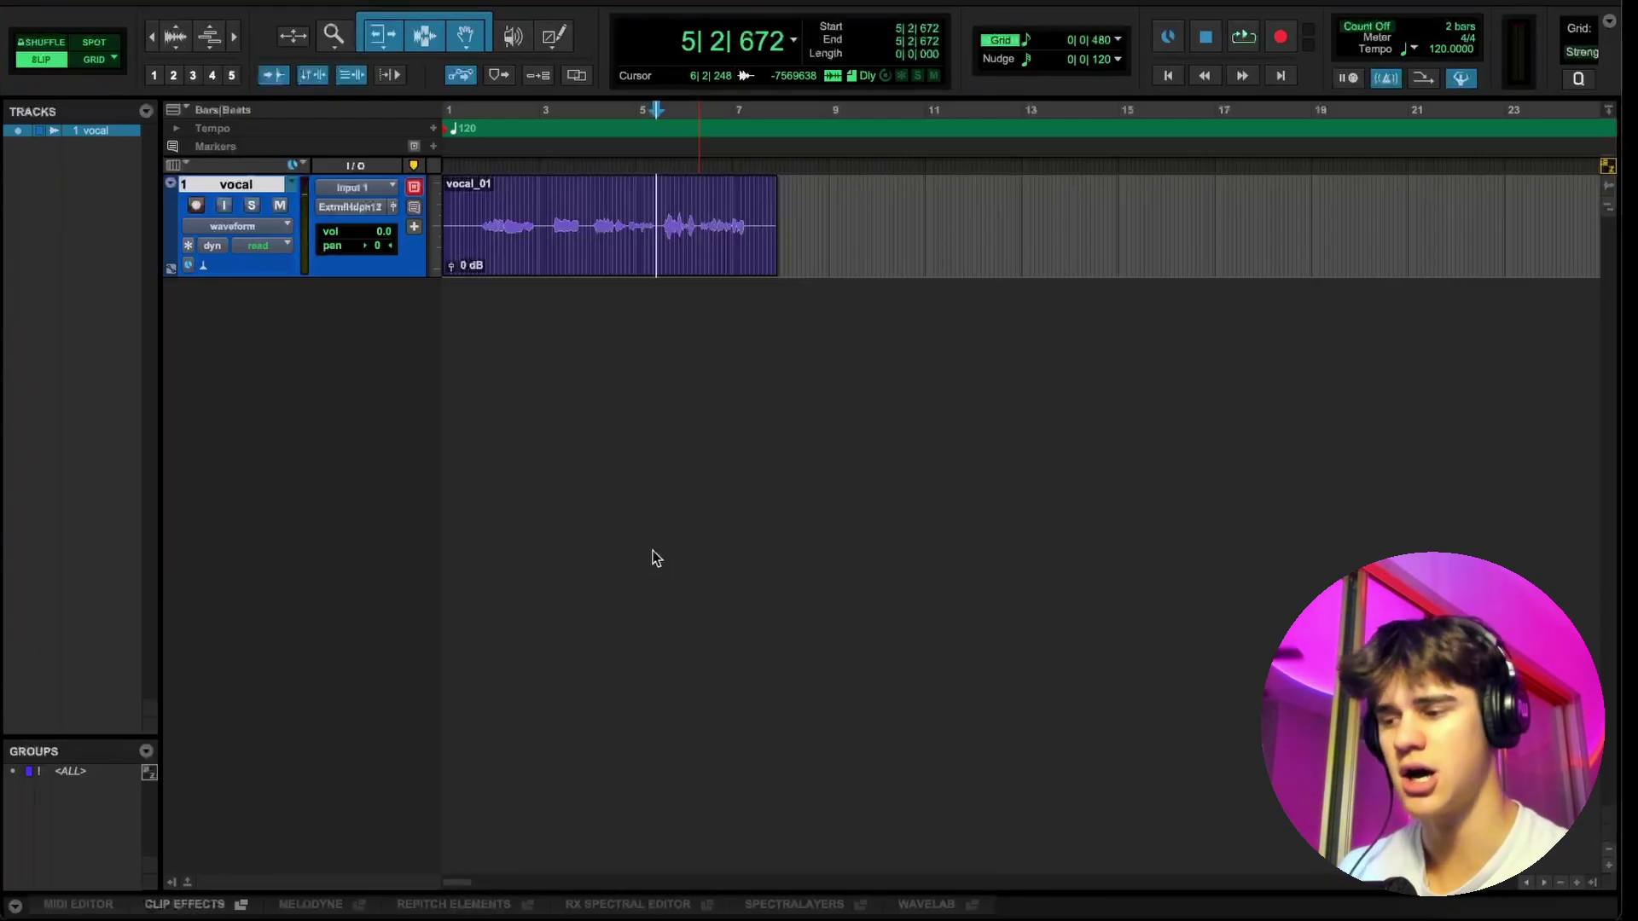
Set up a stereo Aux Input track named Bus in the New Tracks dialog.
key("ctrl+equal")
key("ctrl+equal")
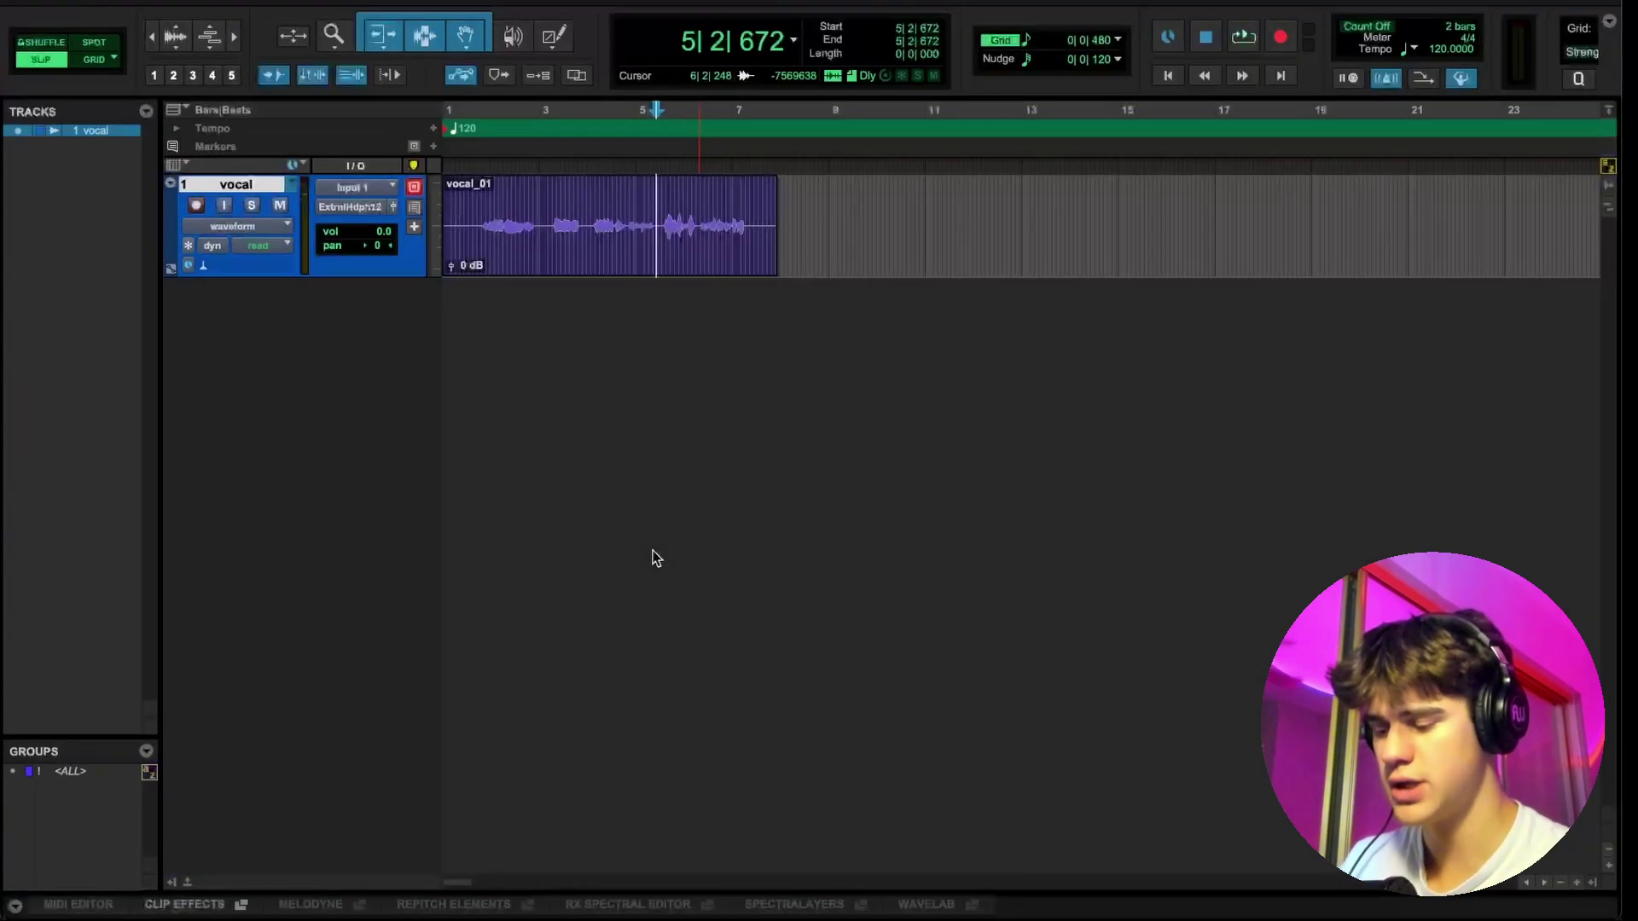
key("ctrl+shift+n")
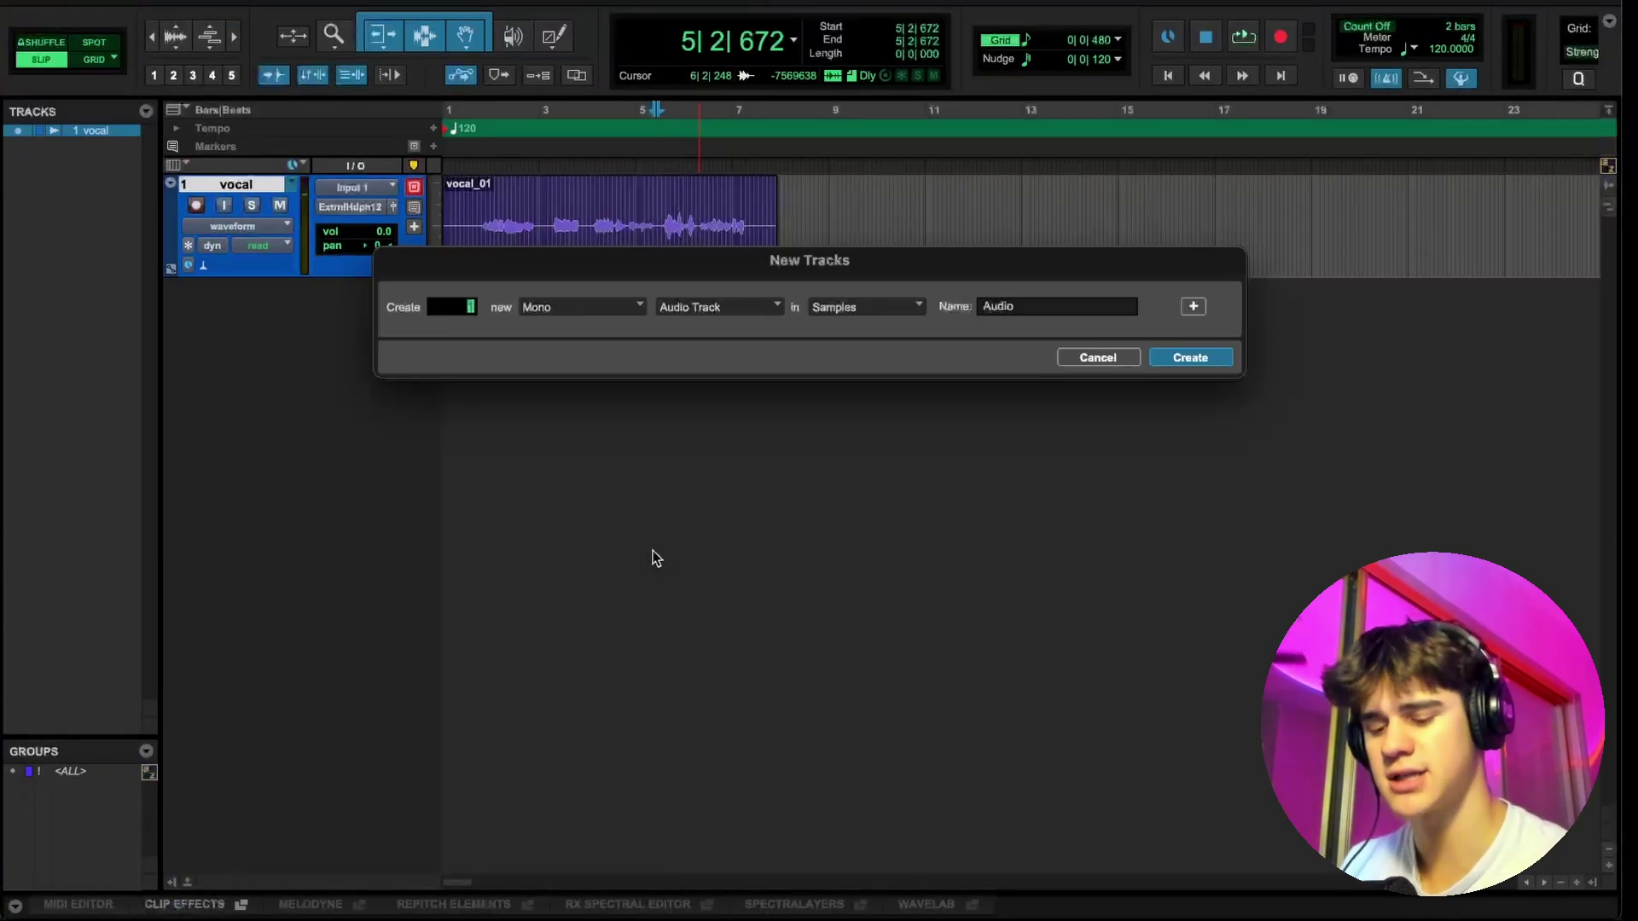
key("ctrl+Down")
key("ctrl+Right")
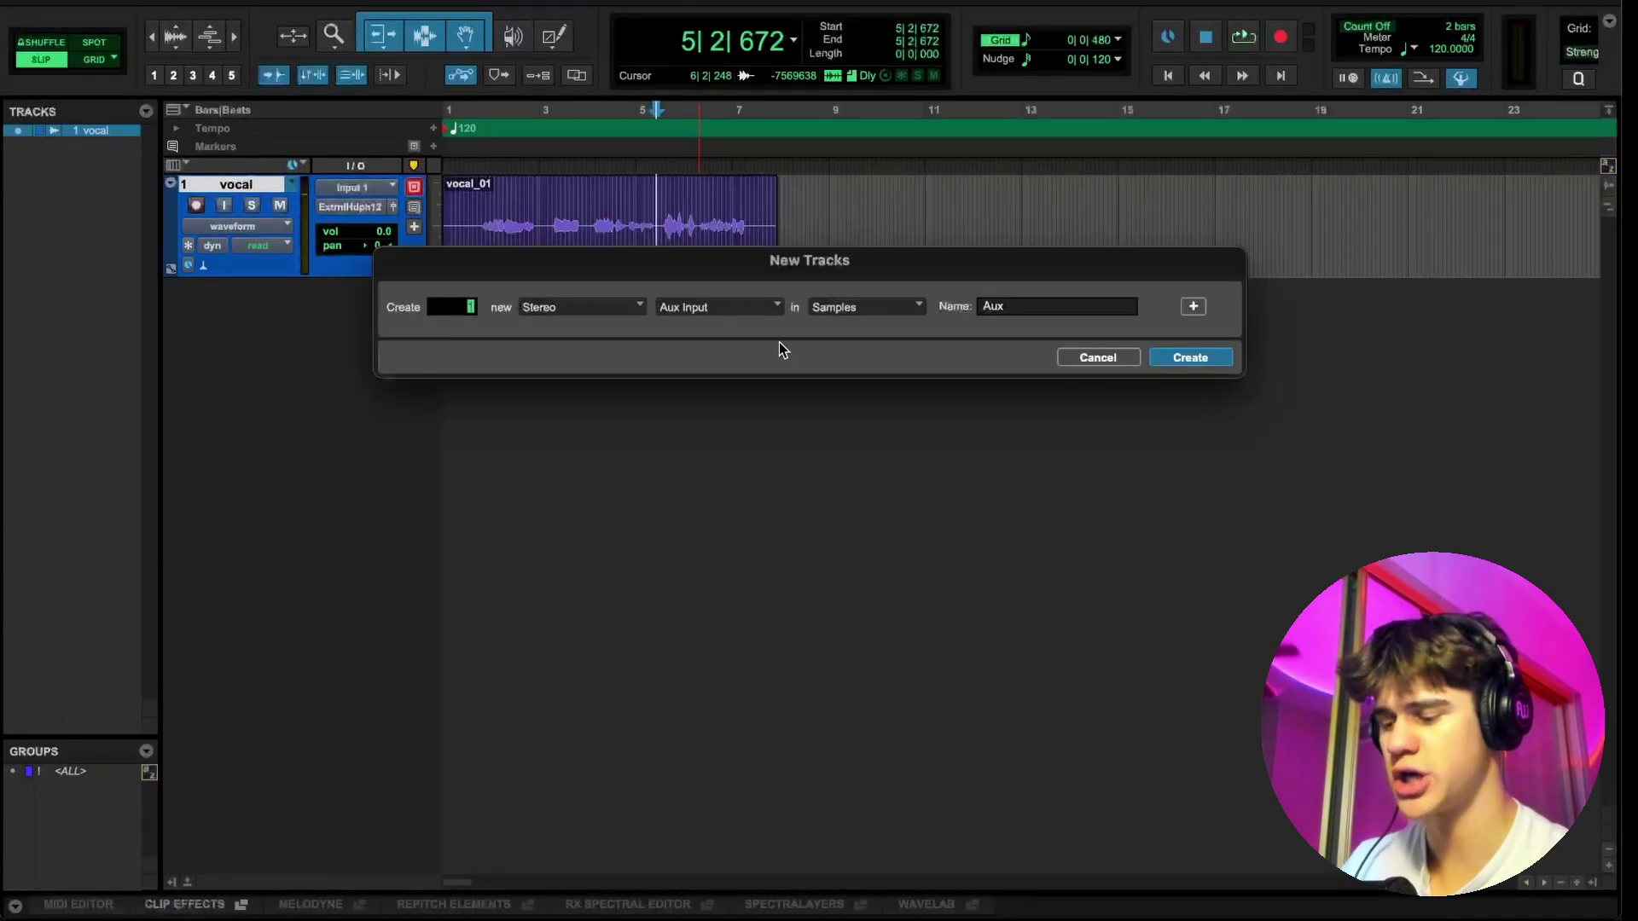
key("Tab")
key("BackSpace")
type("BUs")
key("BackSpace")
key("BackSpace")
type("us")
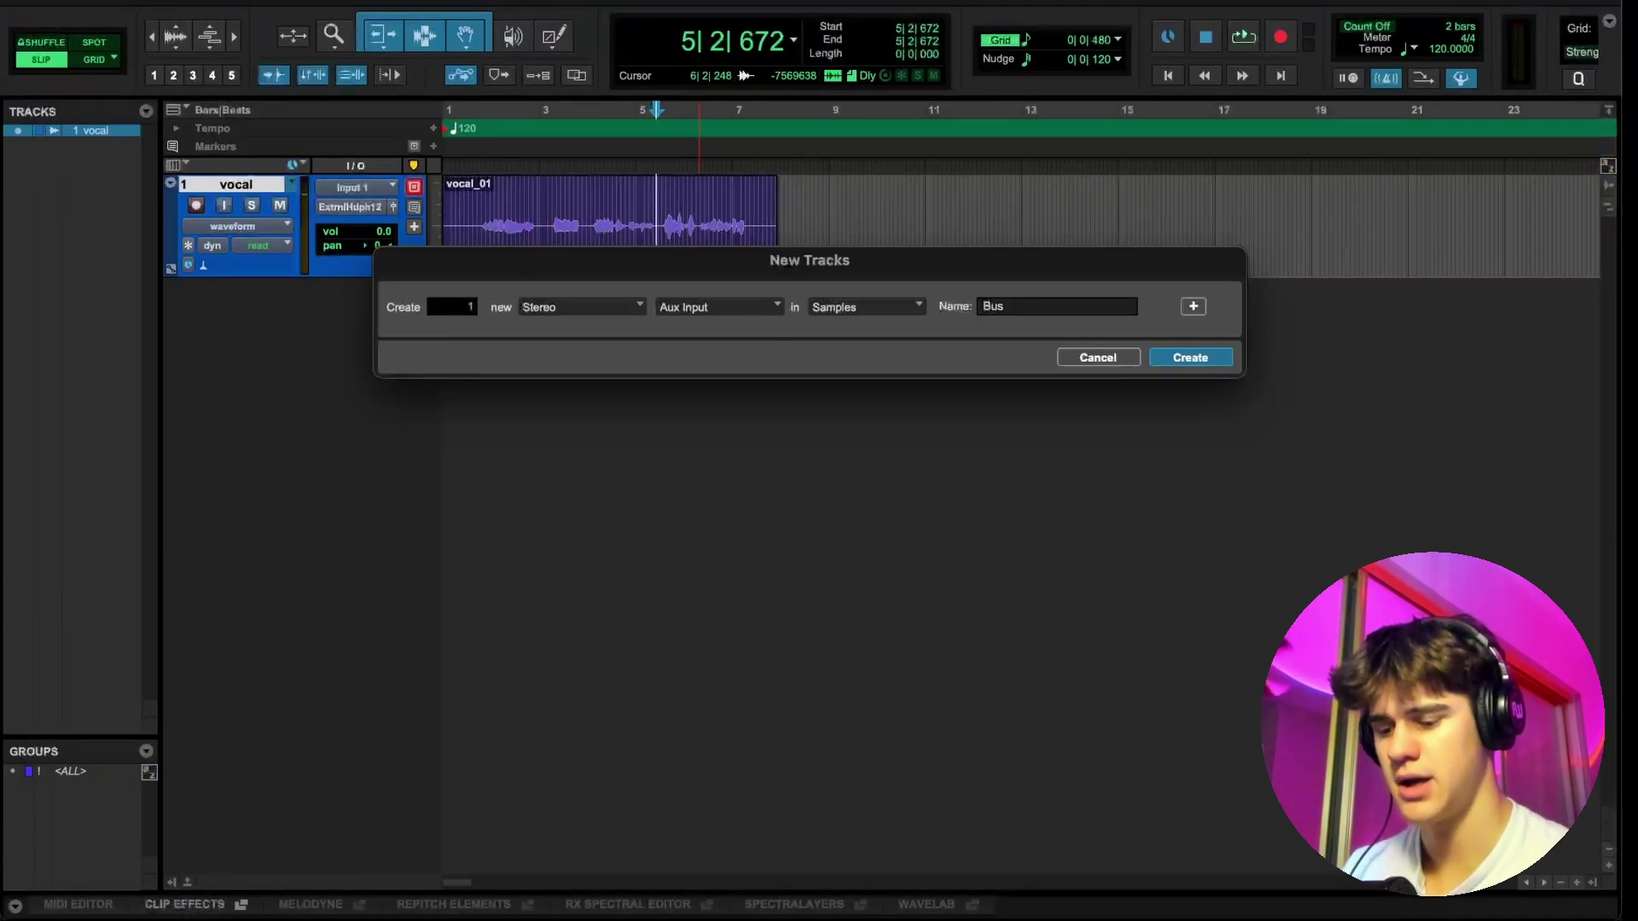
Add a second stereo Aux Input row and create both the Bus and Aux 1 tracks.
key("ctrl+shift+Down")
key("ctrl+Right")
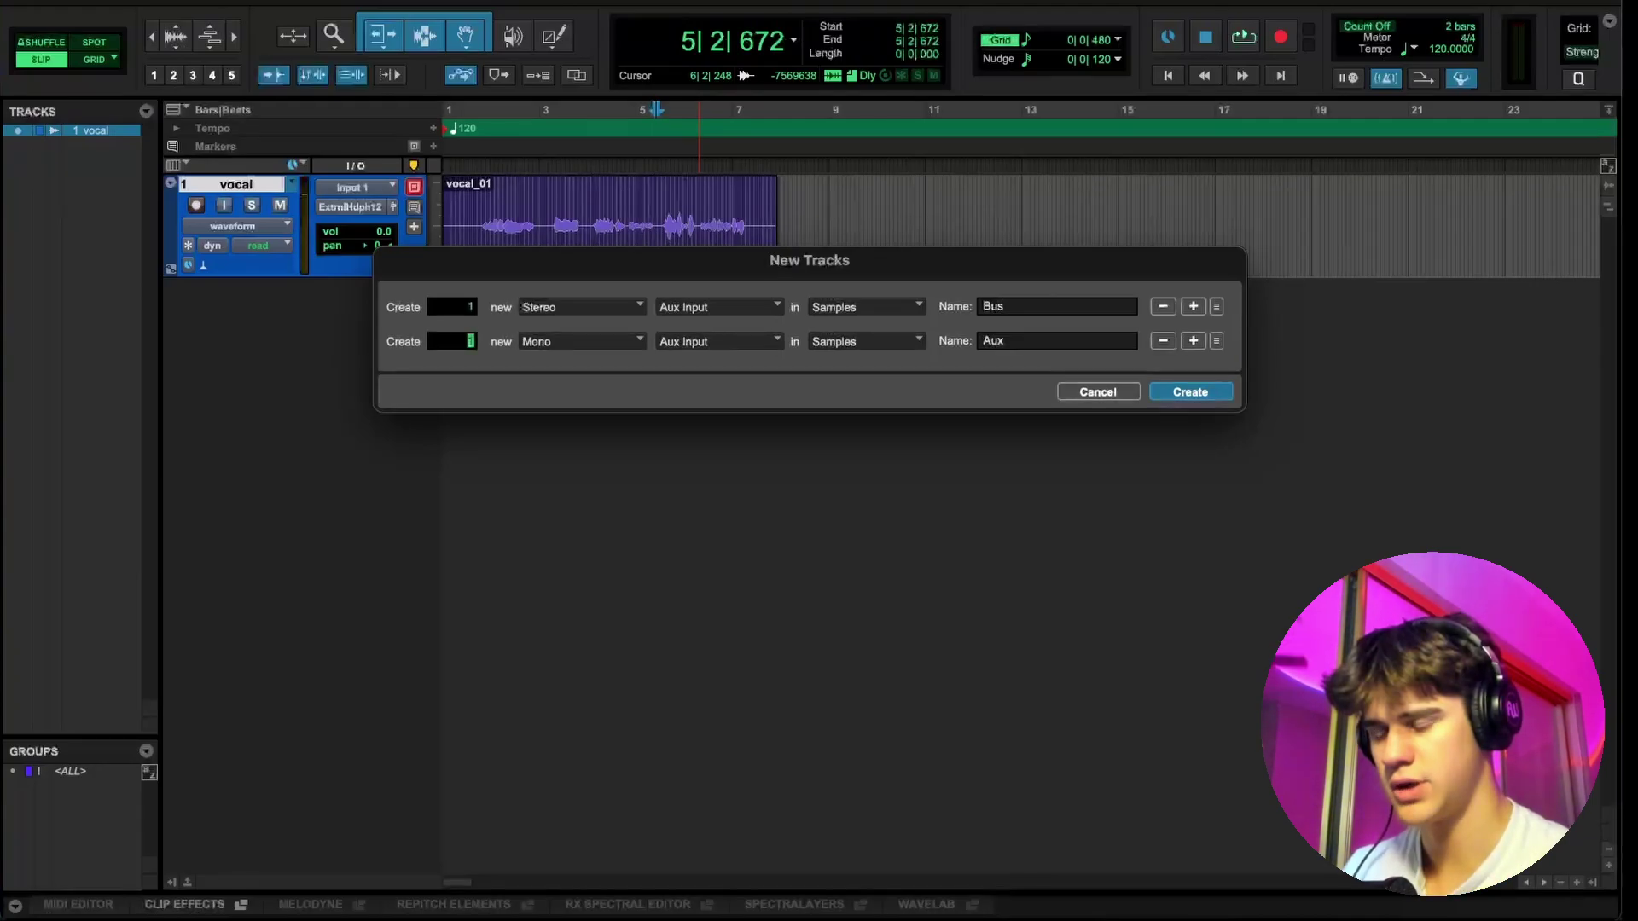
key("ctrl+Down")
key("Tab")
key("Return")
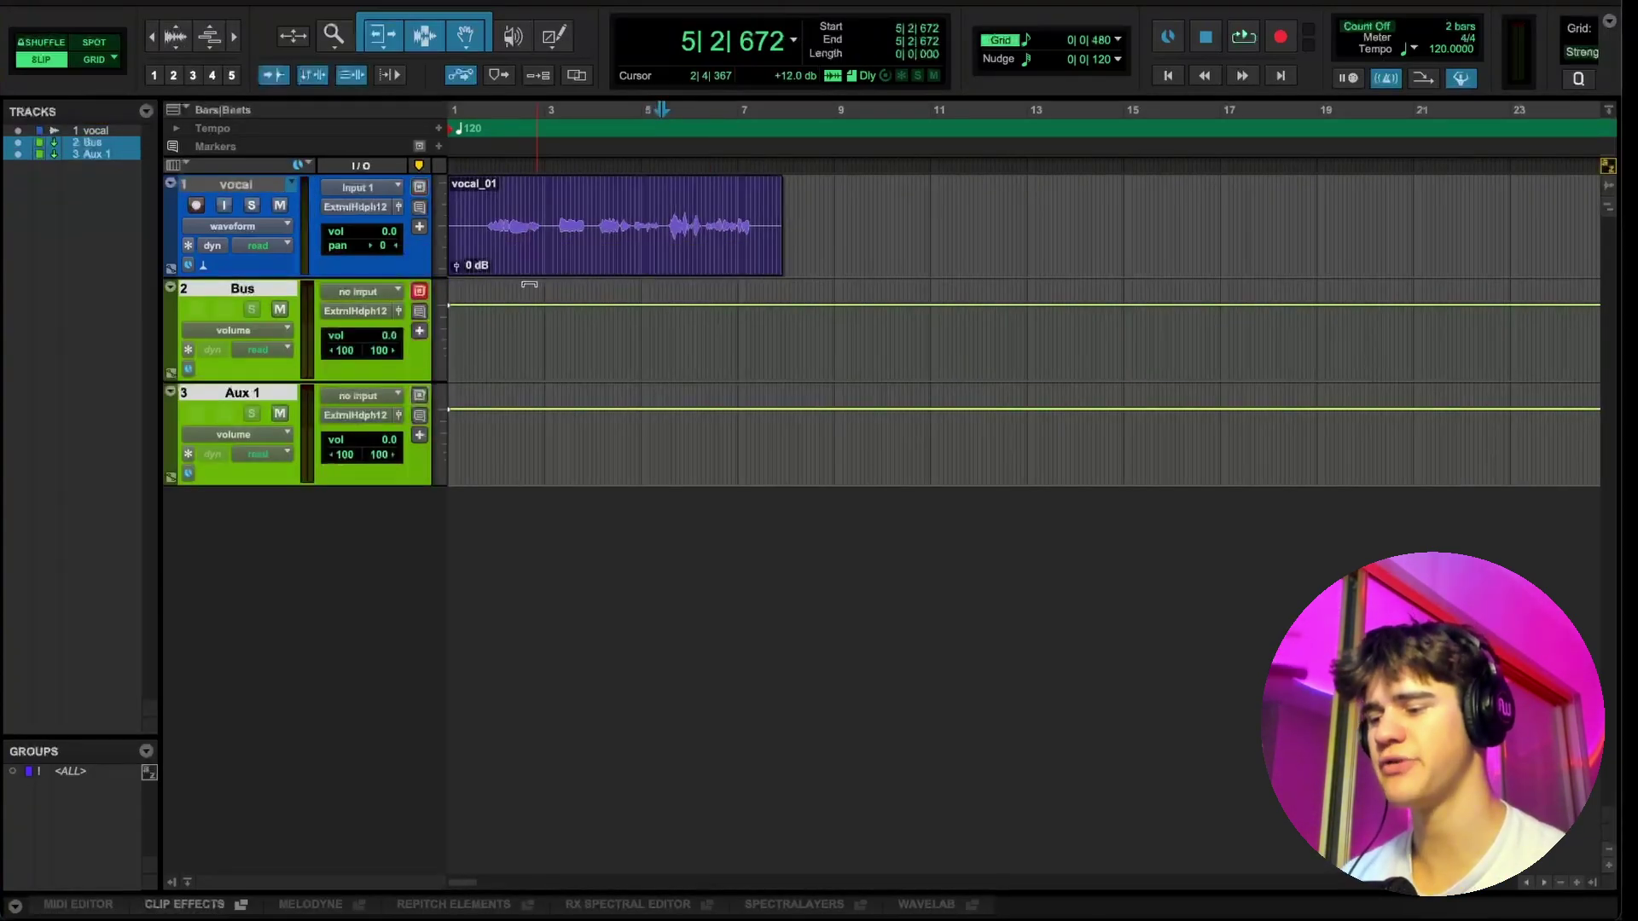
Select the vocal, Bus and Aux 1 tracks and switch to the Mix window.
left_click(245, 188)
left_click(244, 290)
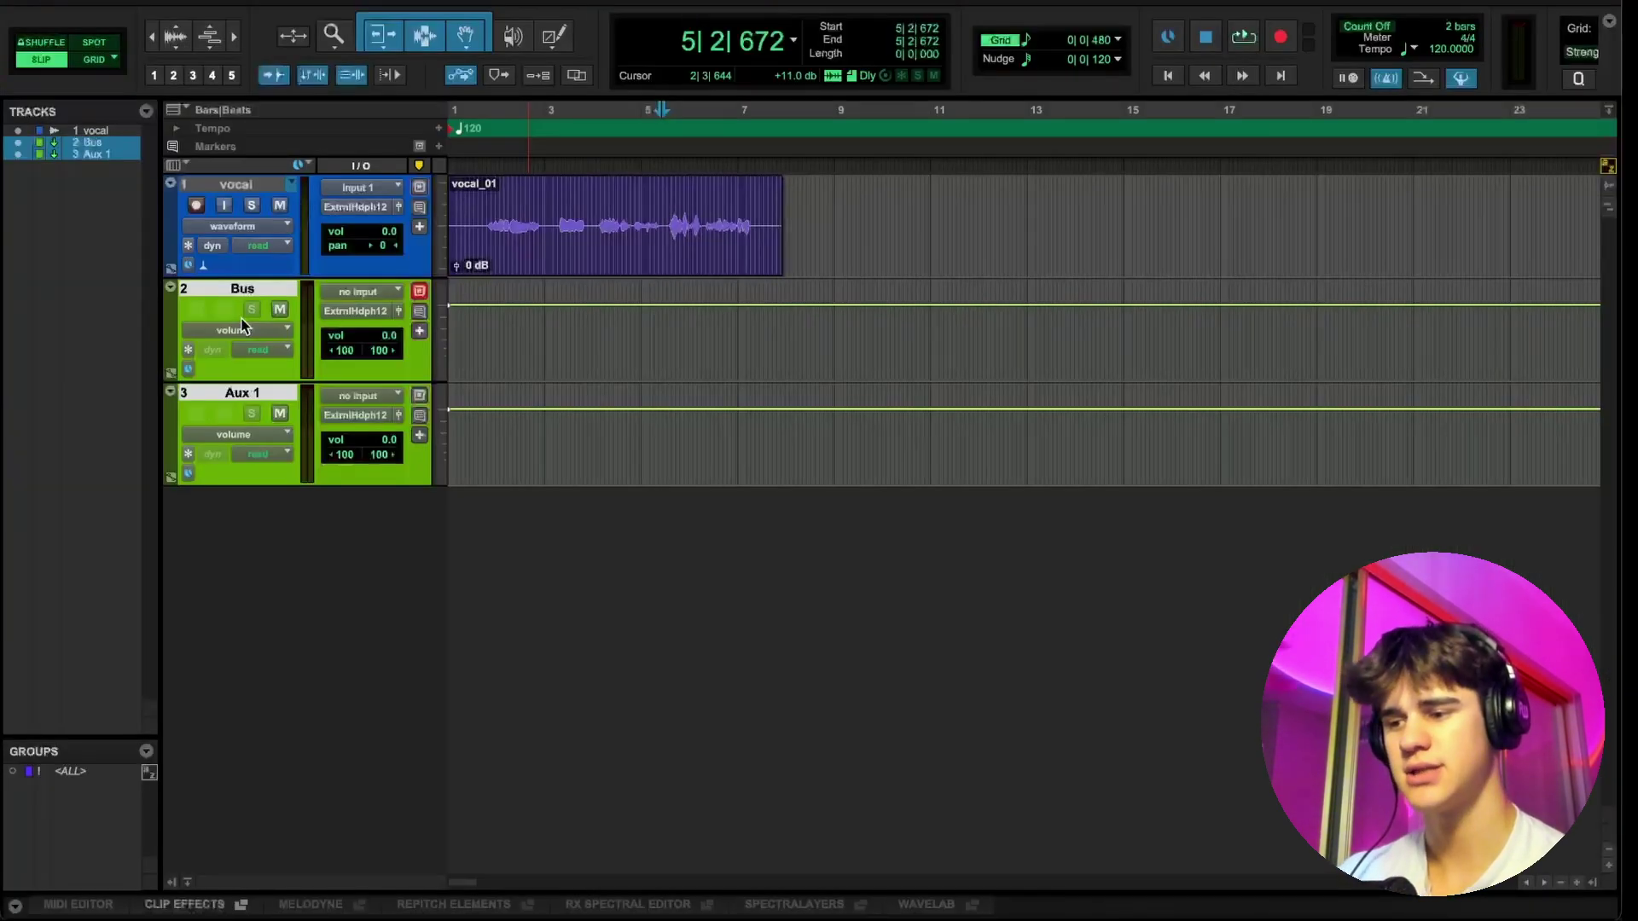
left_click(650, 367)
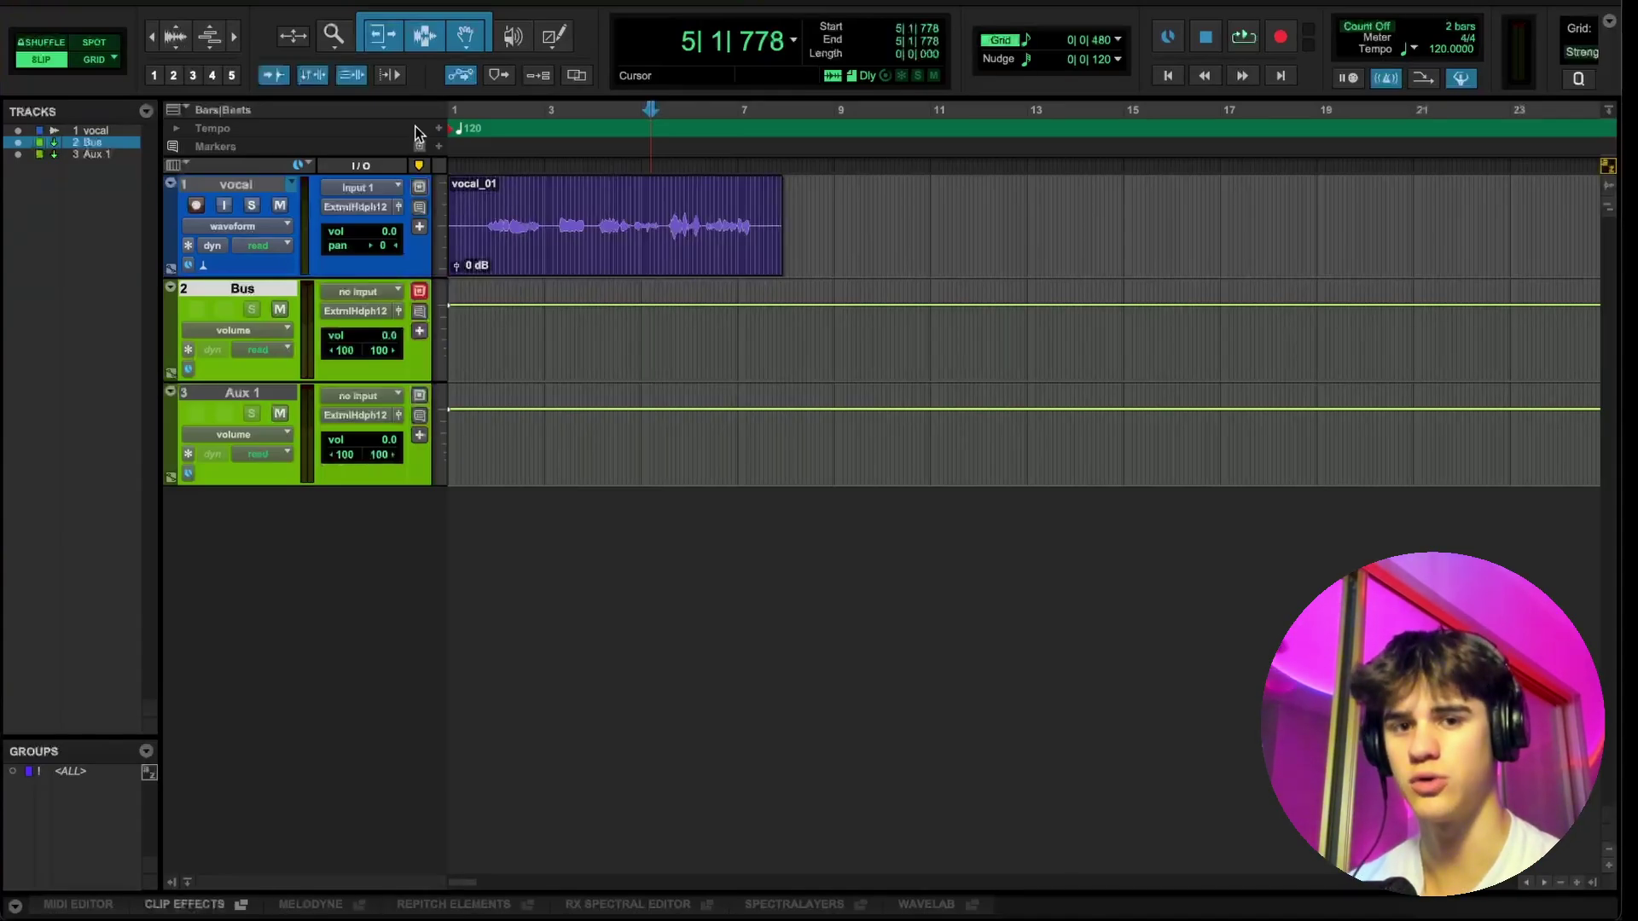
key("super+equal")
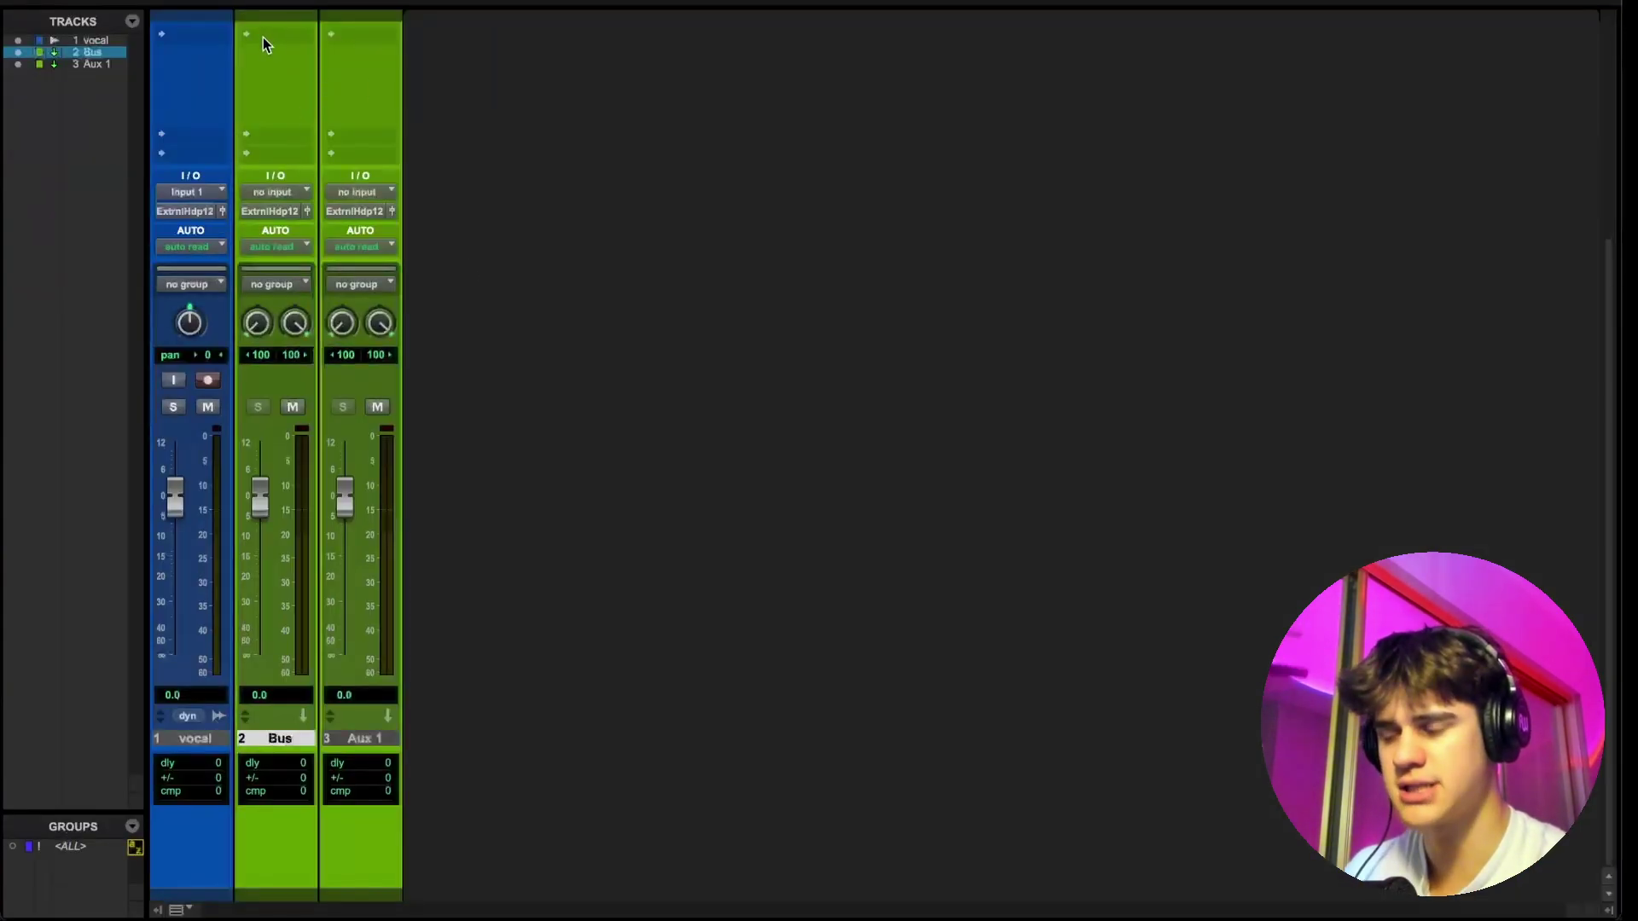
key("super+equal")
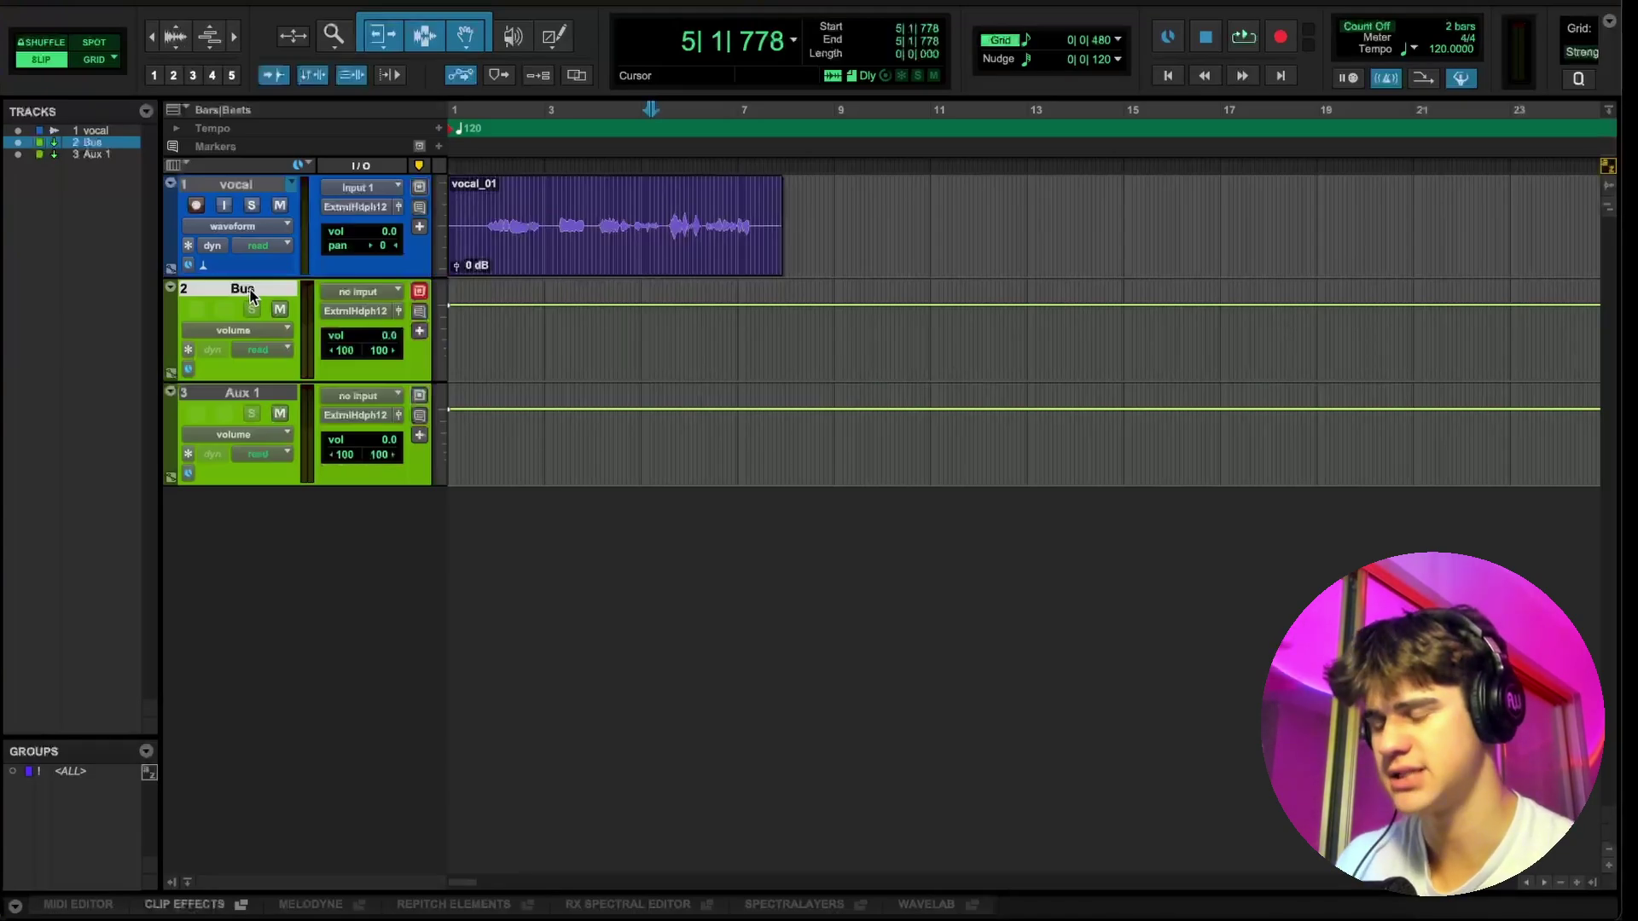
left_click(246, 397)
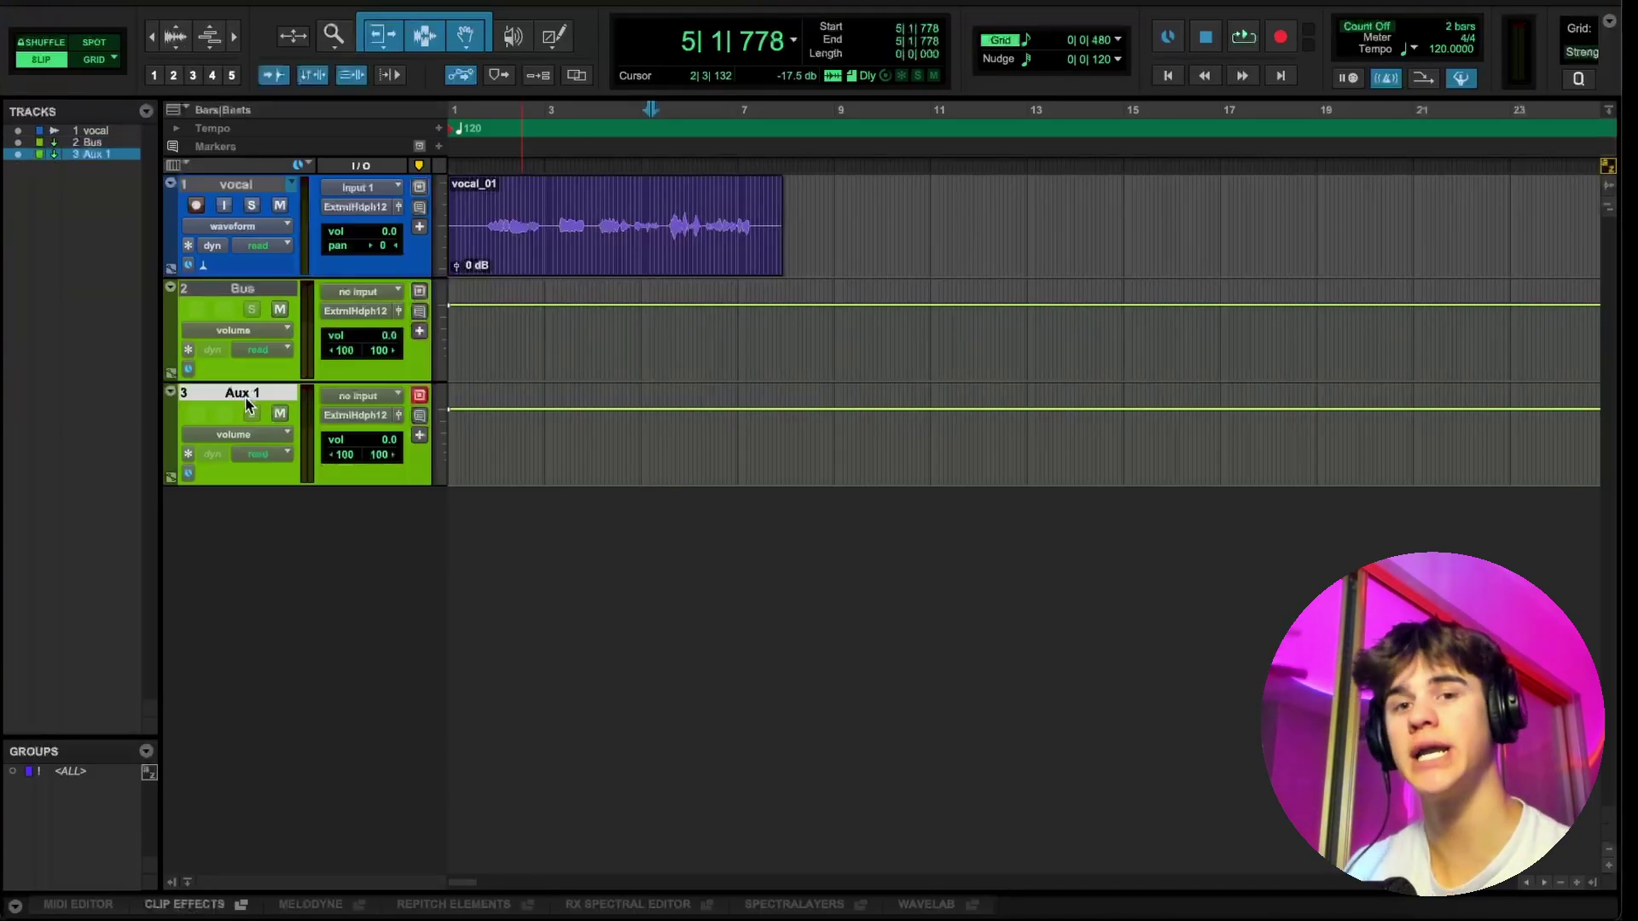
key("ctrl+equal")
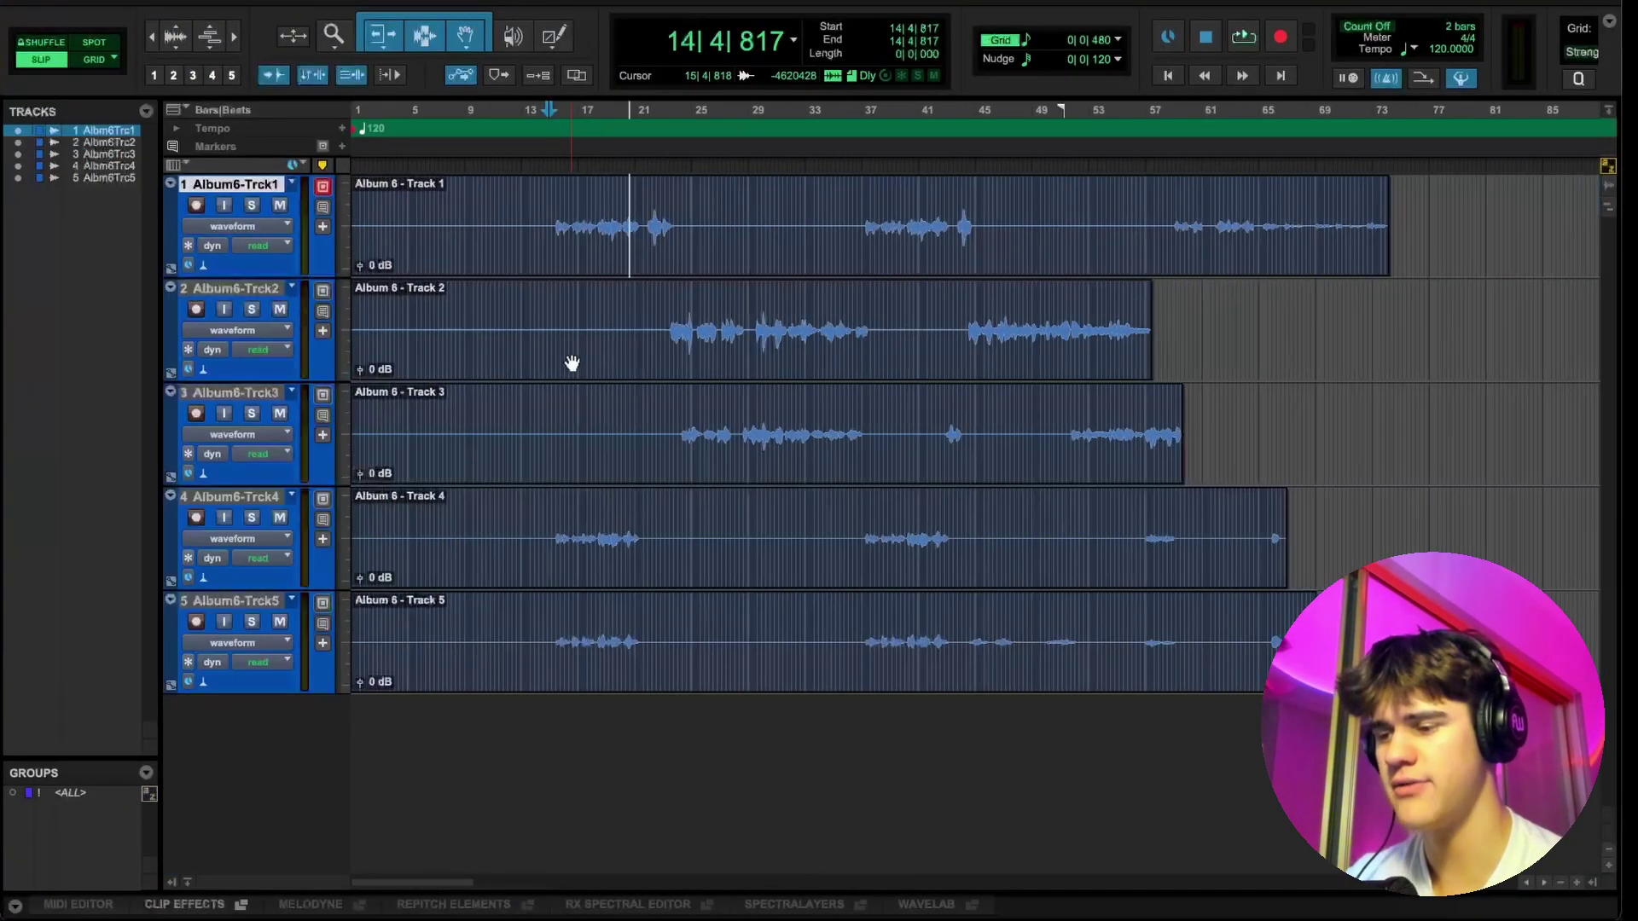
Audition the vocals by playing Album6-Trck1 from near bar 15, then stop.
scroll(572, 363, "up", 2)
left_click(549, 223)
key("space")
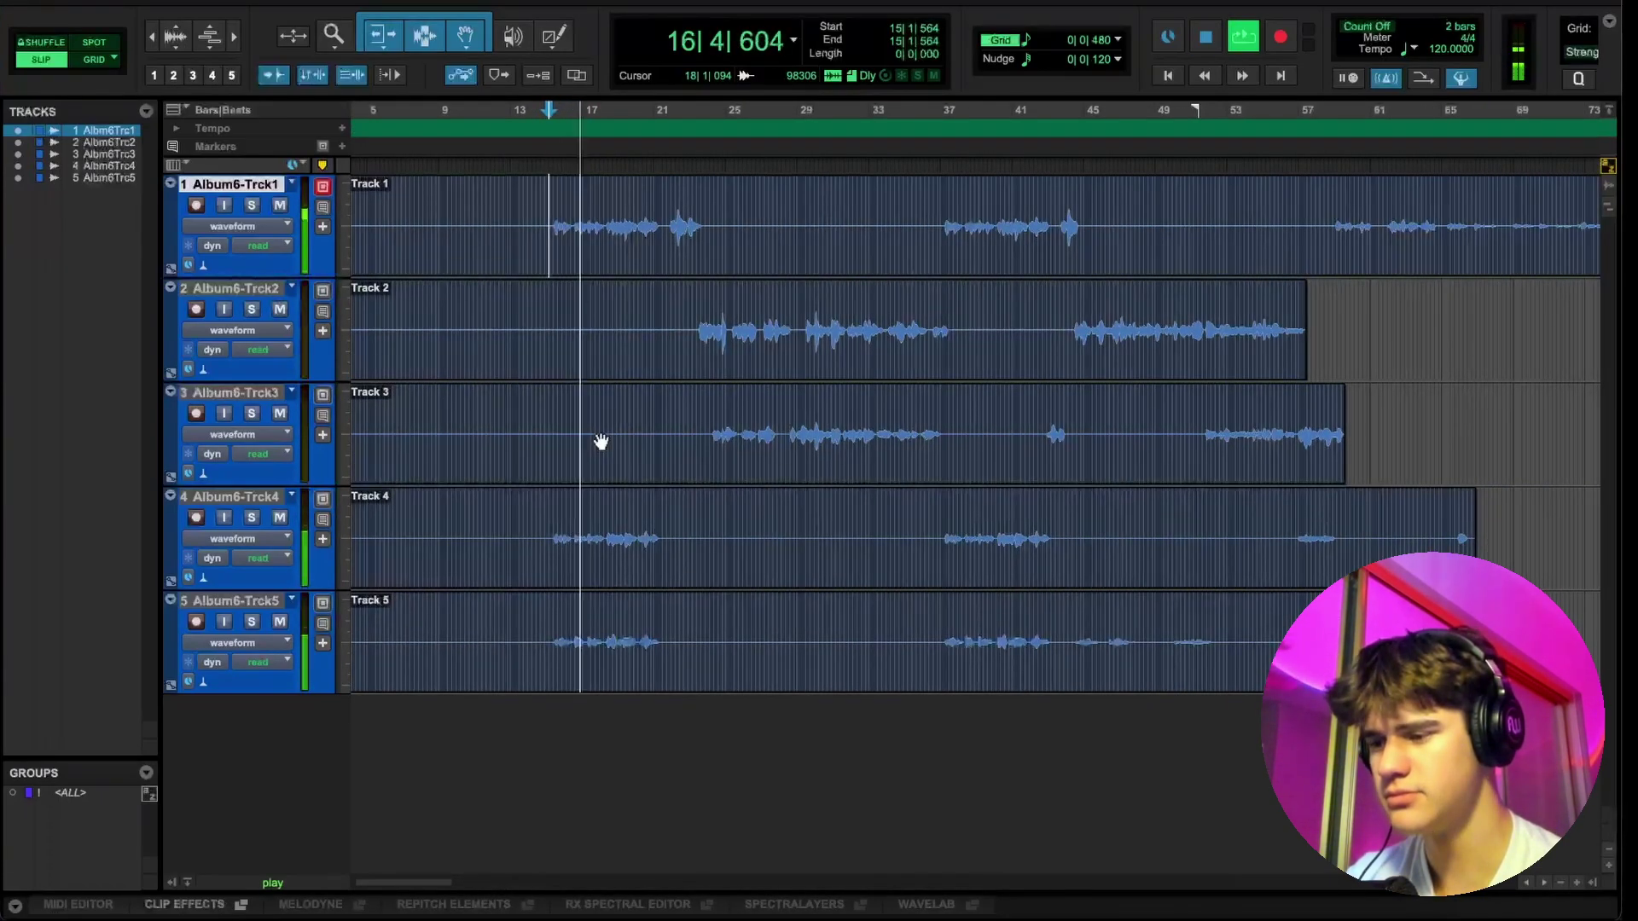
key("space")
scroll(589, 387, "up", 2)
scroll(768, 393, "left", 2)
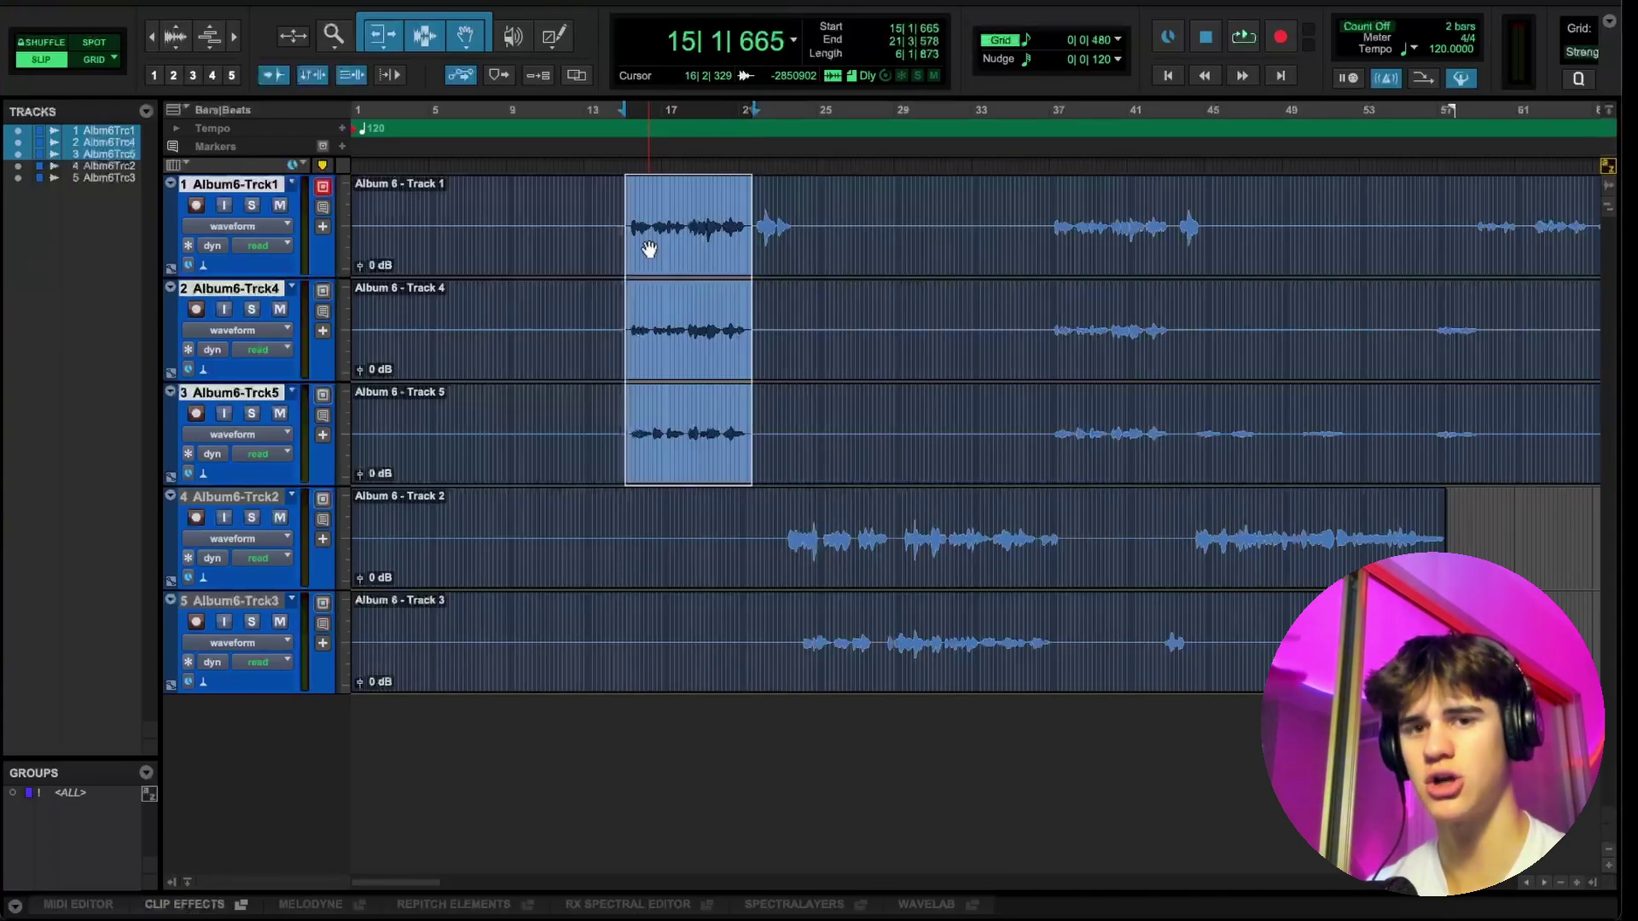
From the Mix window, create a stereo Aux Input track named Vocal mix.
key("super+equal")
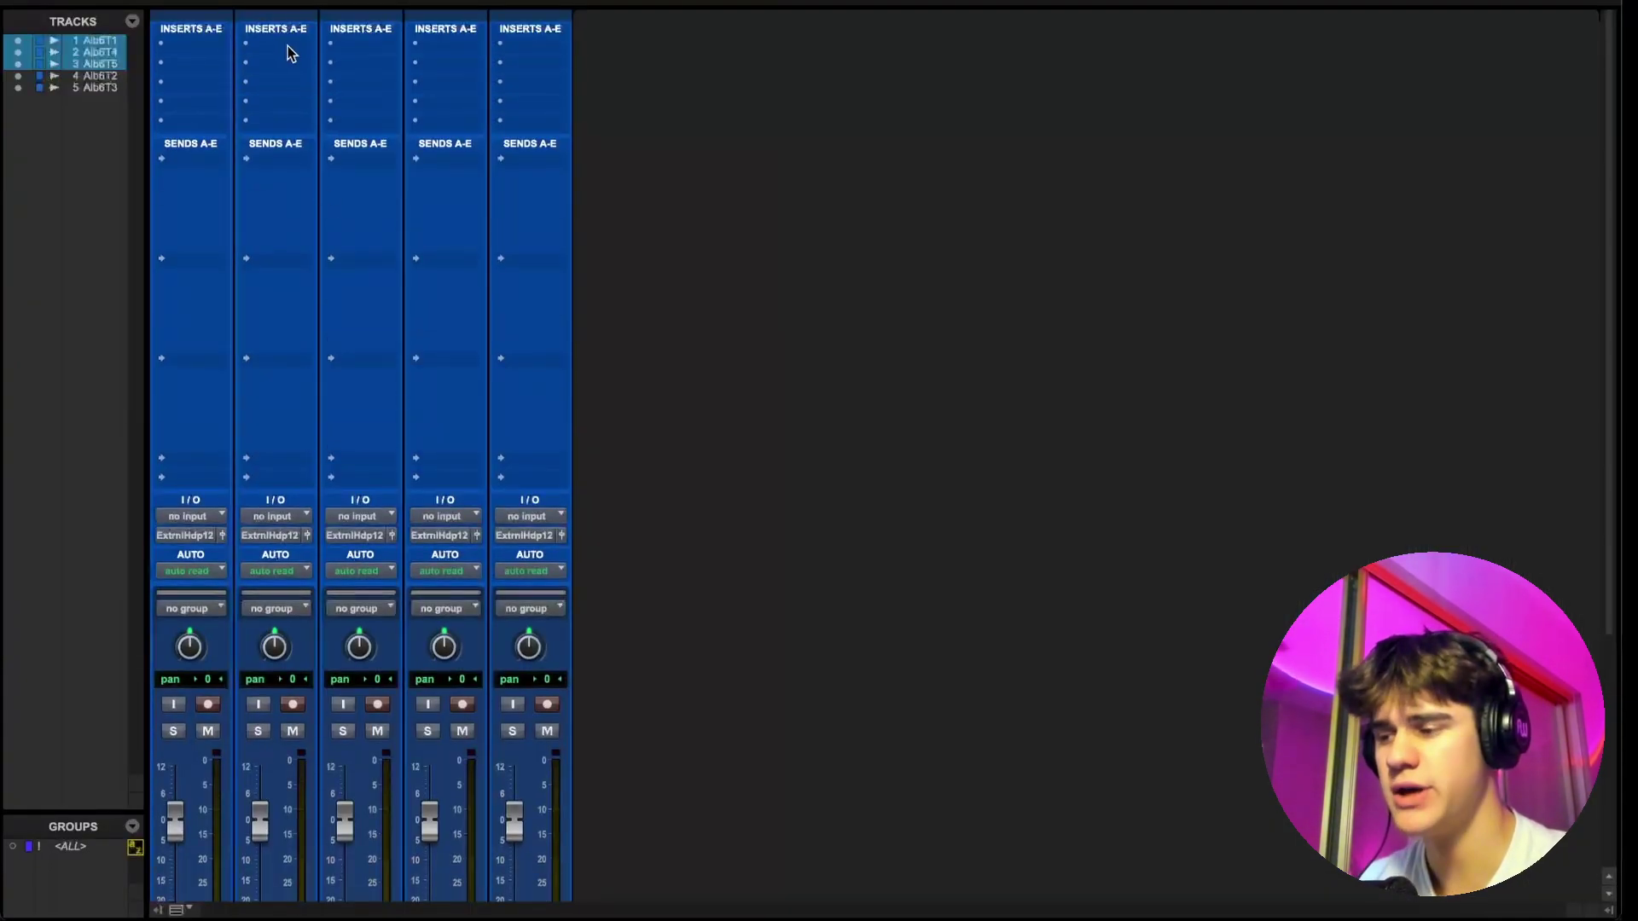
left_click(266, 42)
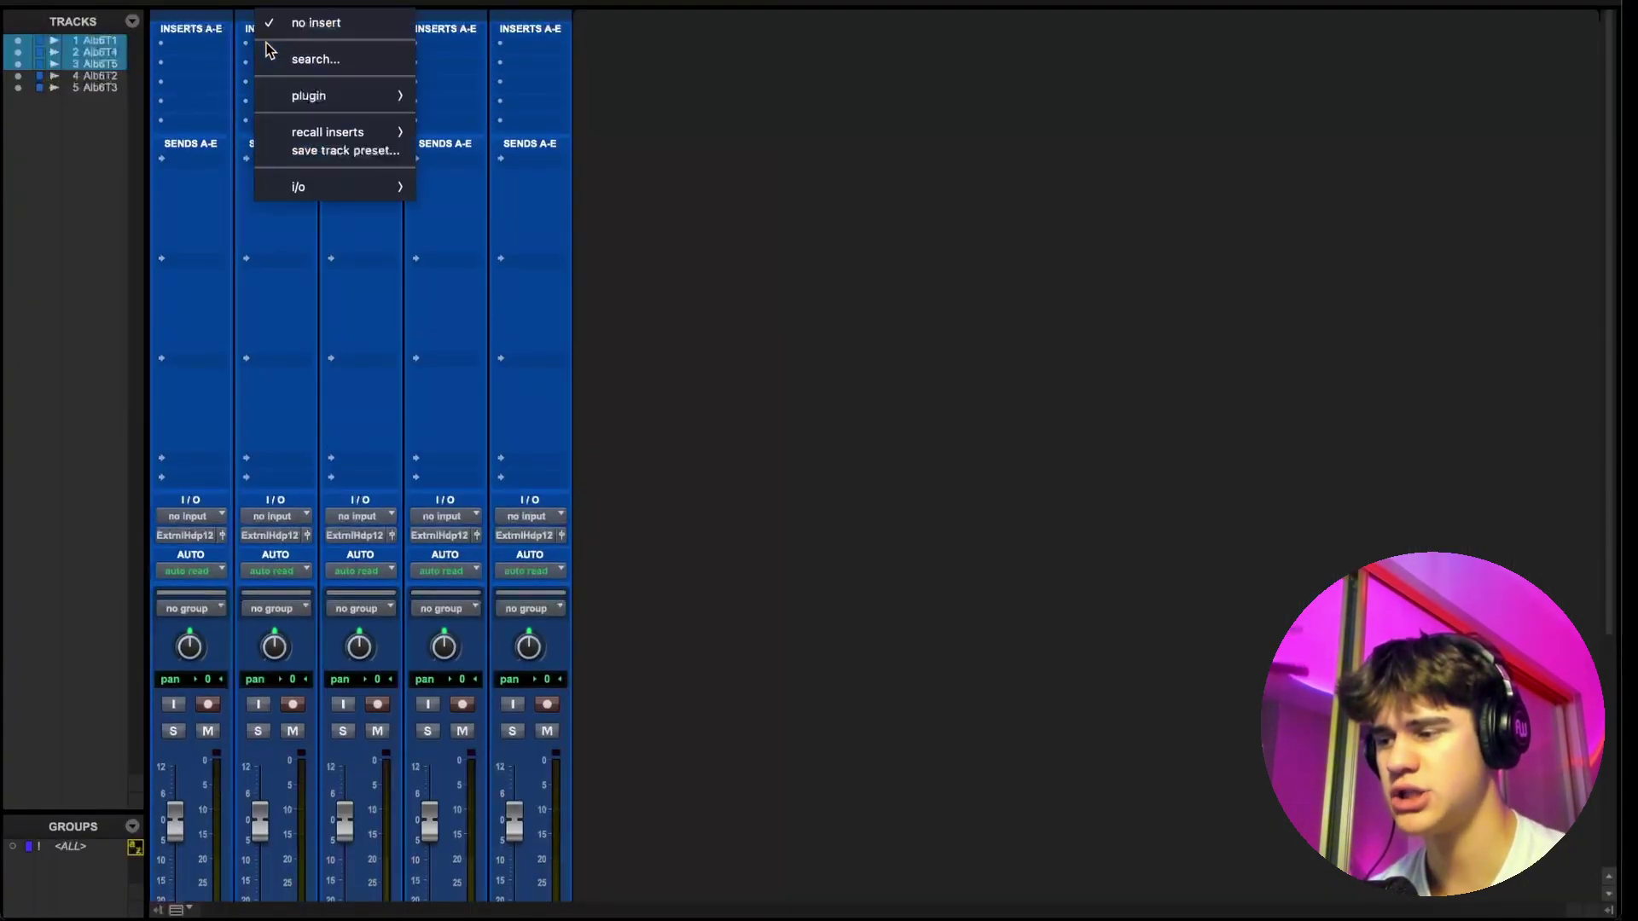
left_click(664, 97)
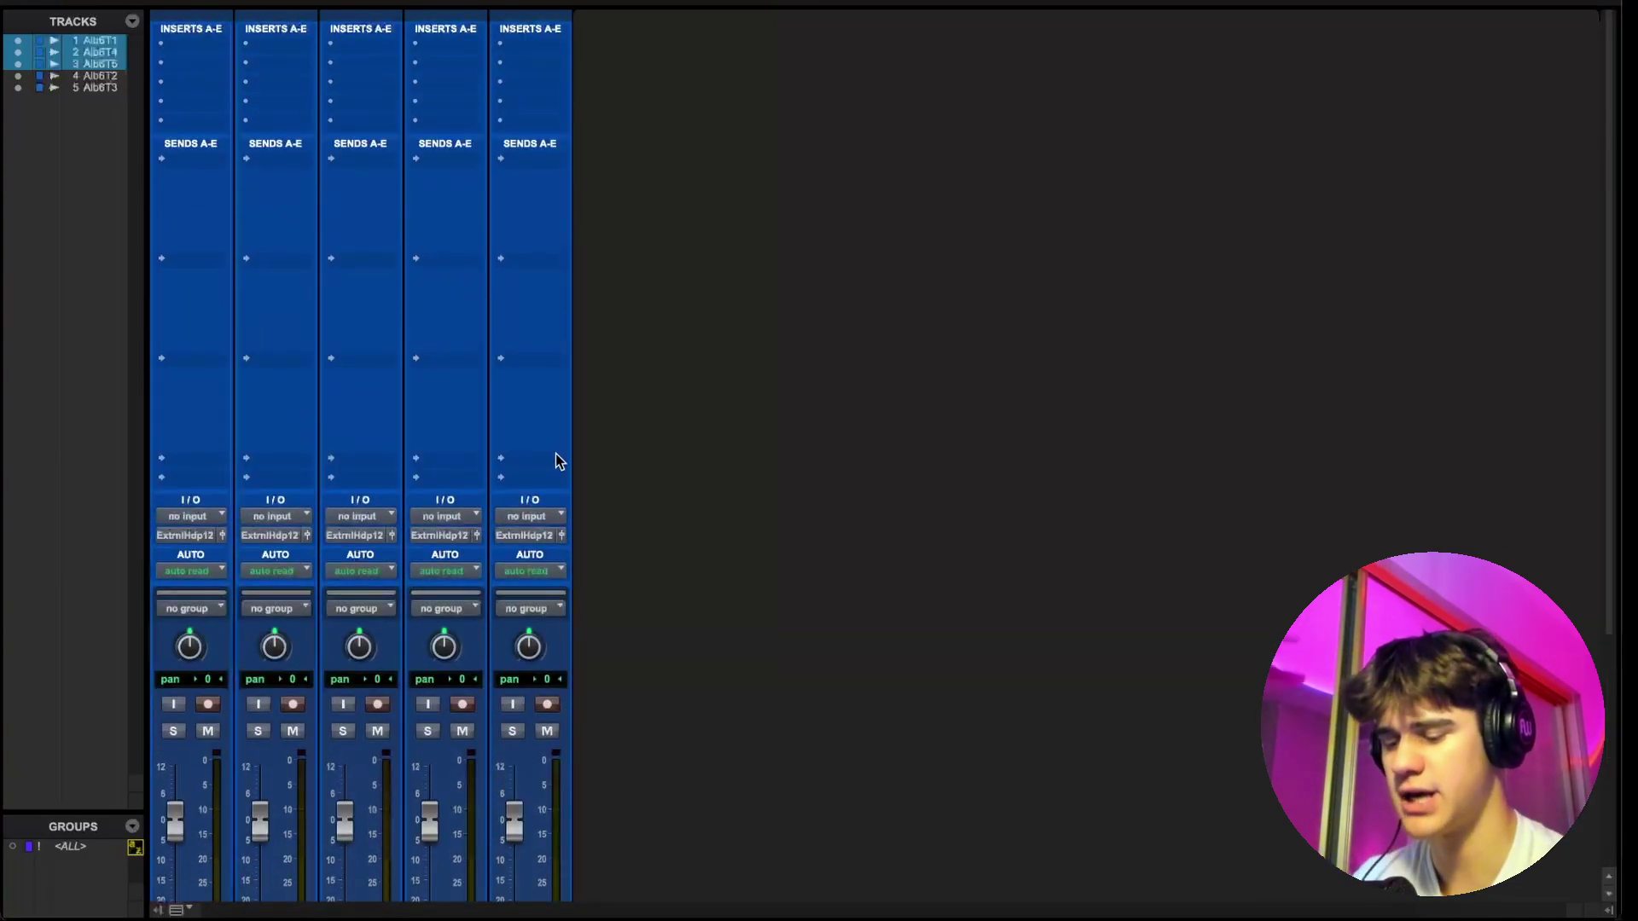
key("super+shift+n")
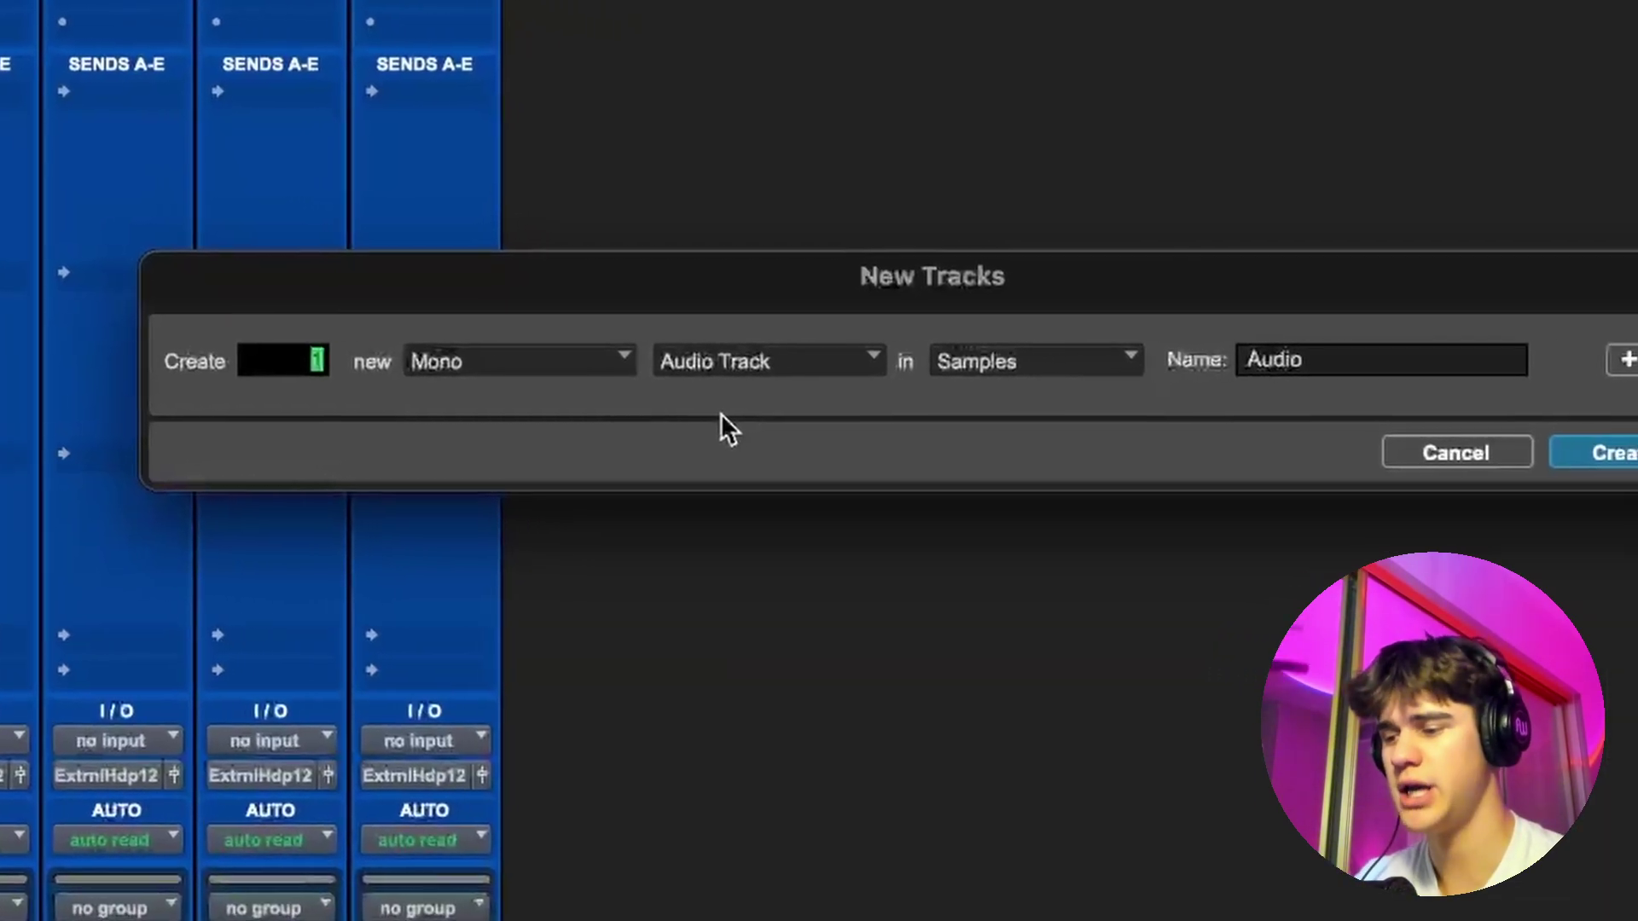
key("super+Right")
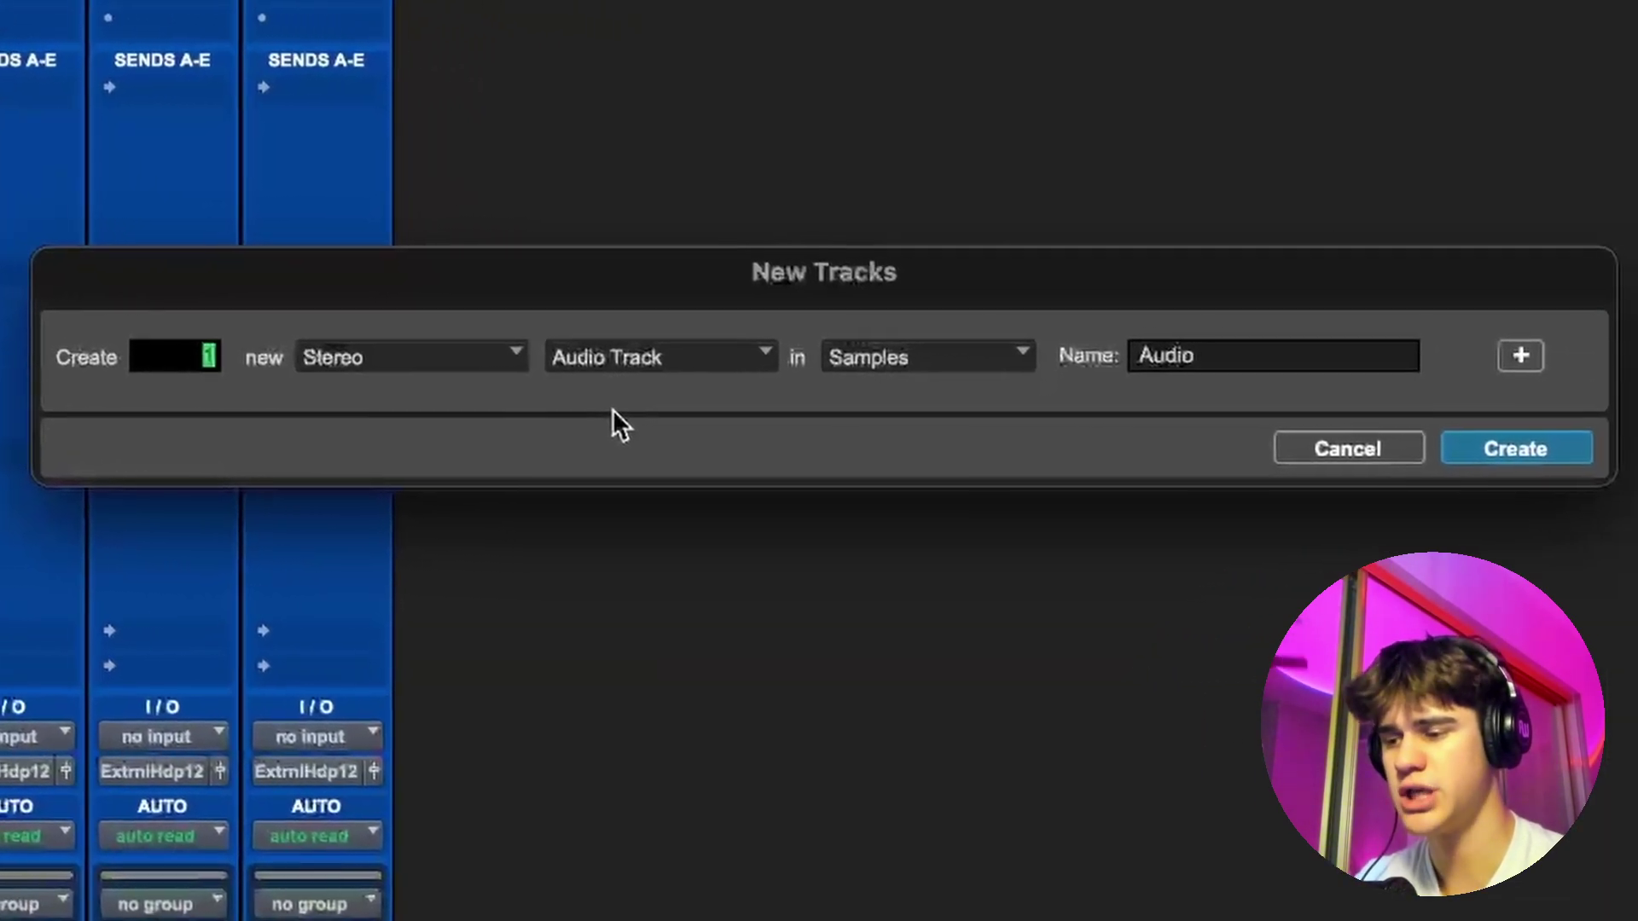
key("super+Down")
key("Tab")
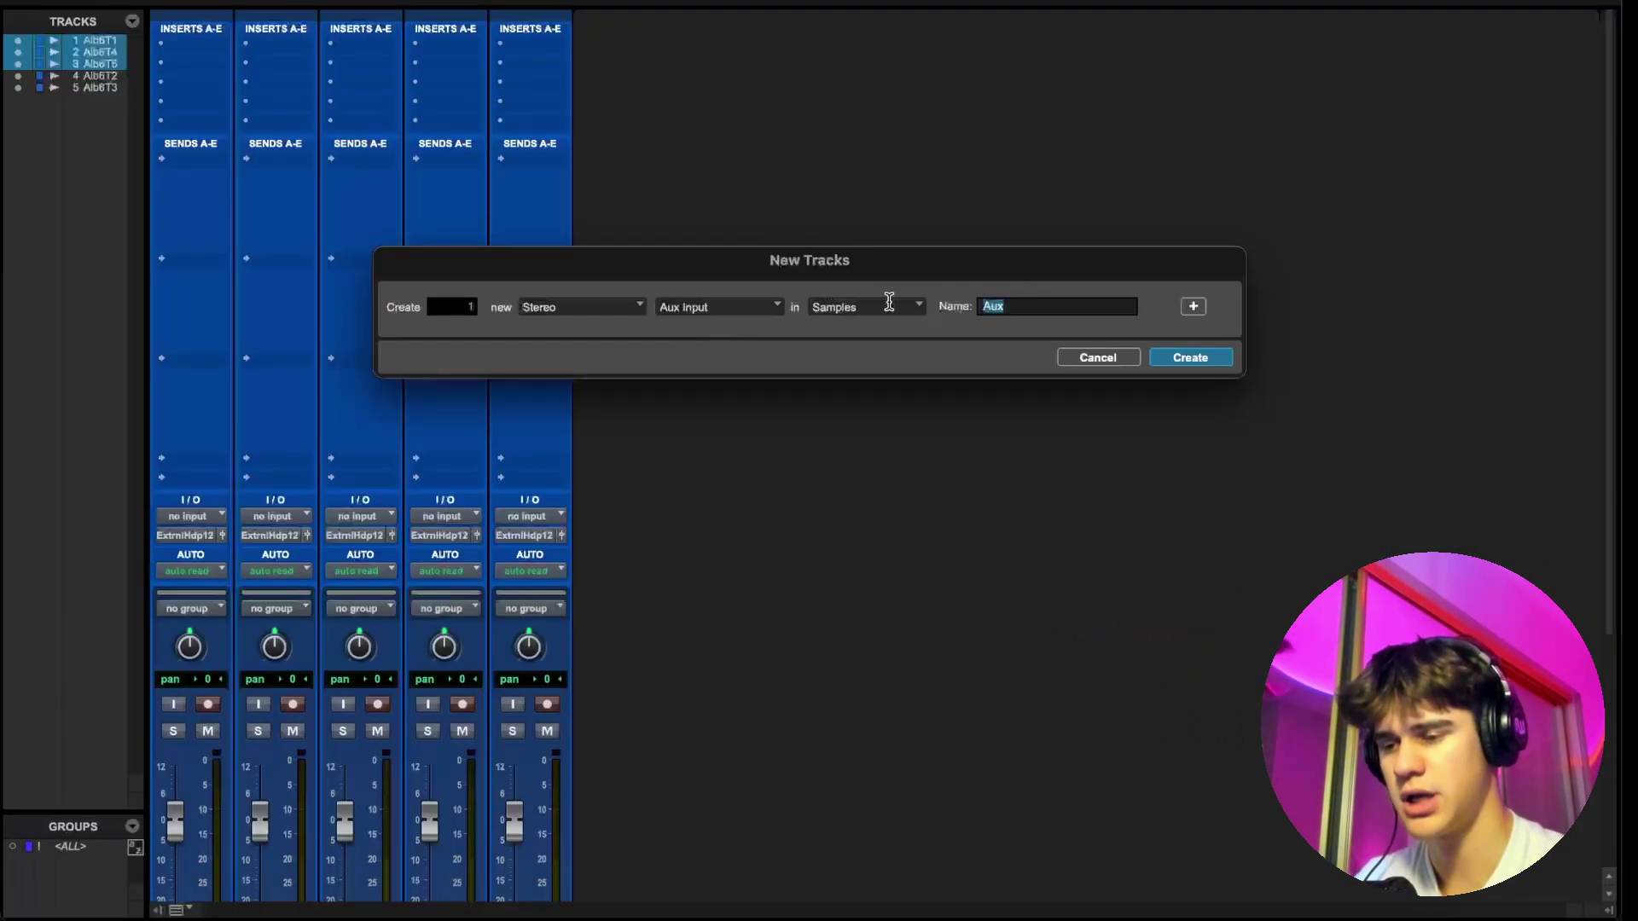
type("Vocal")
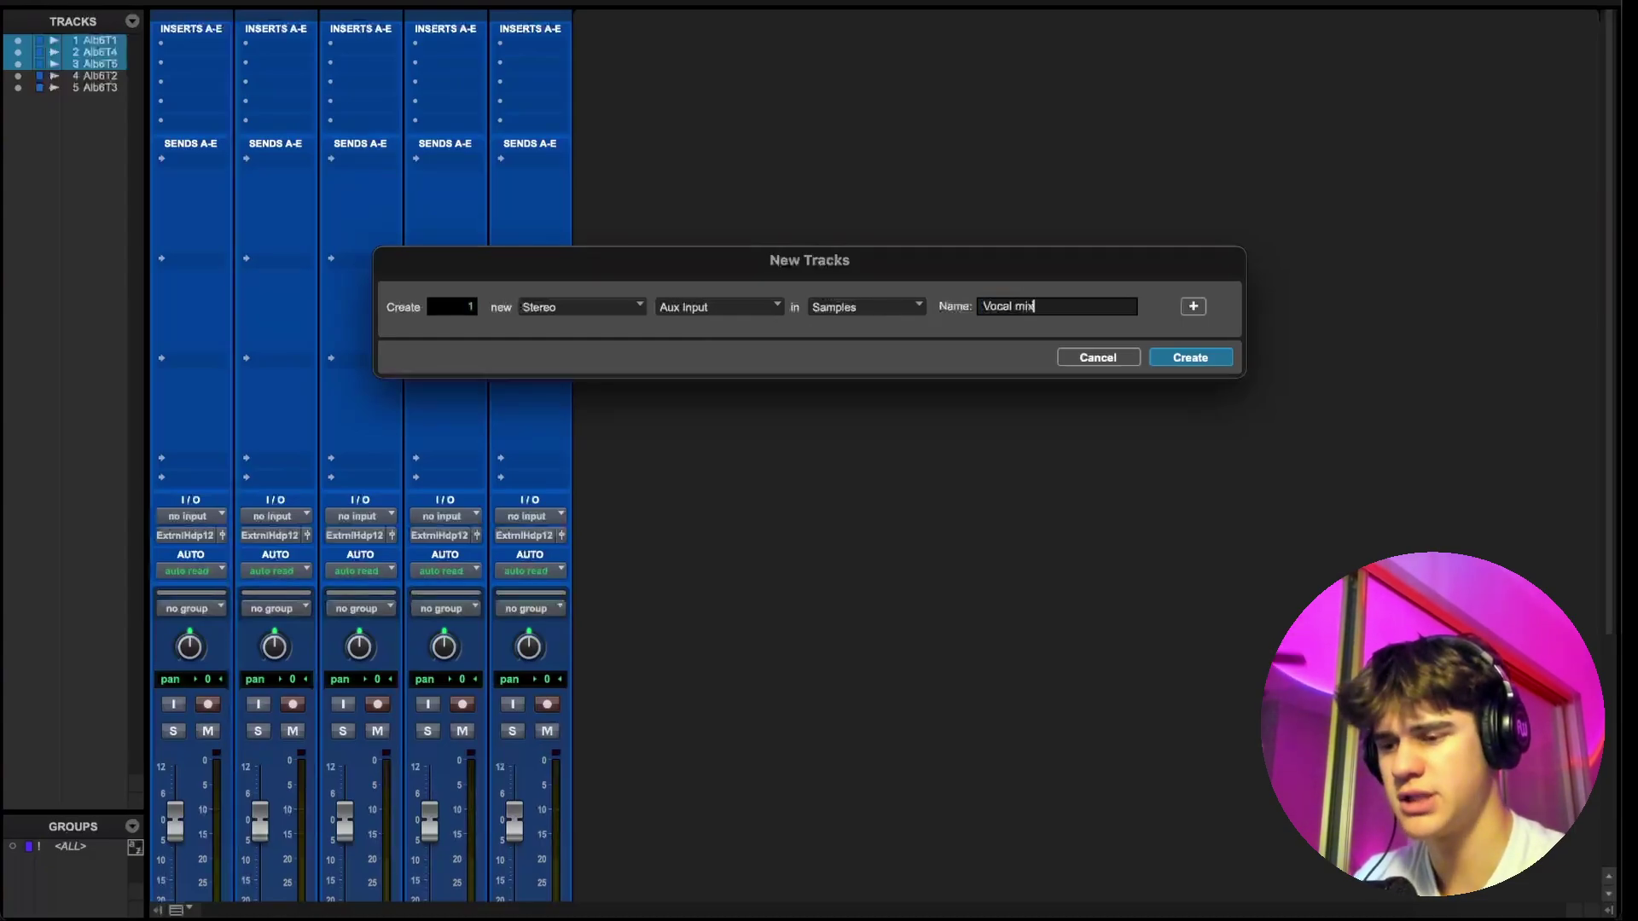
key("Return")
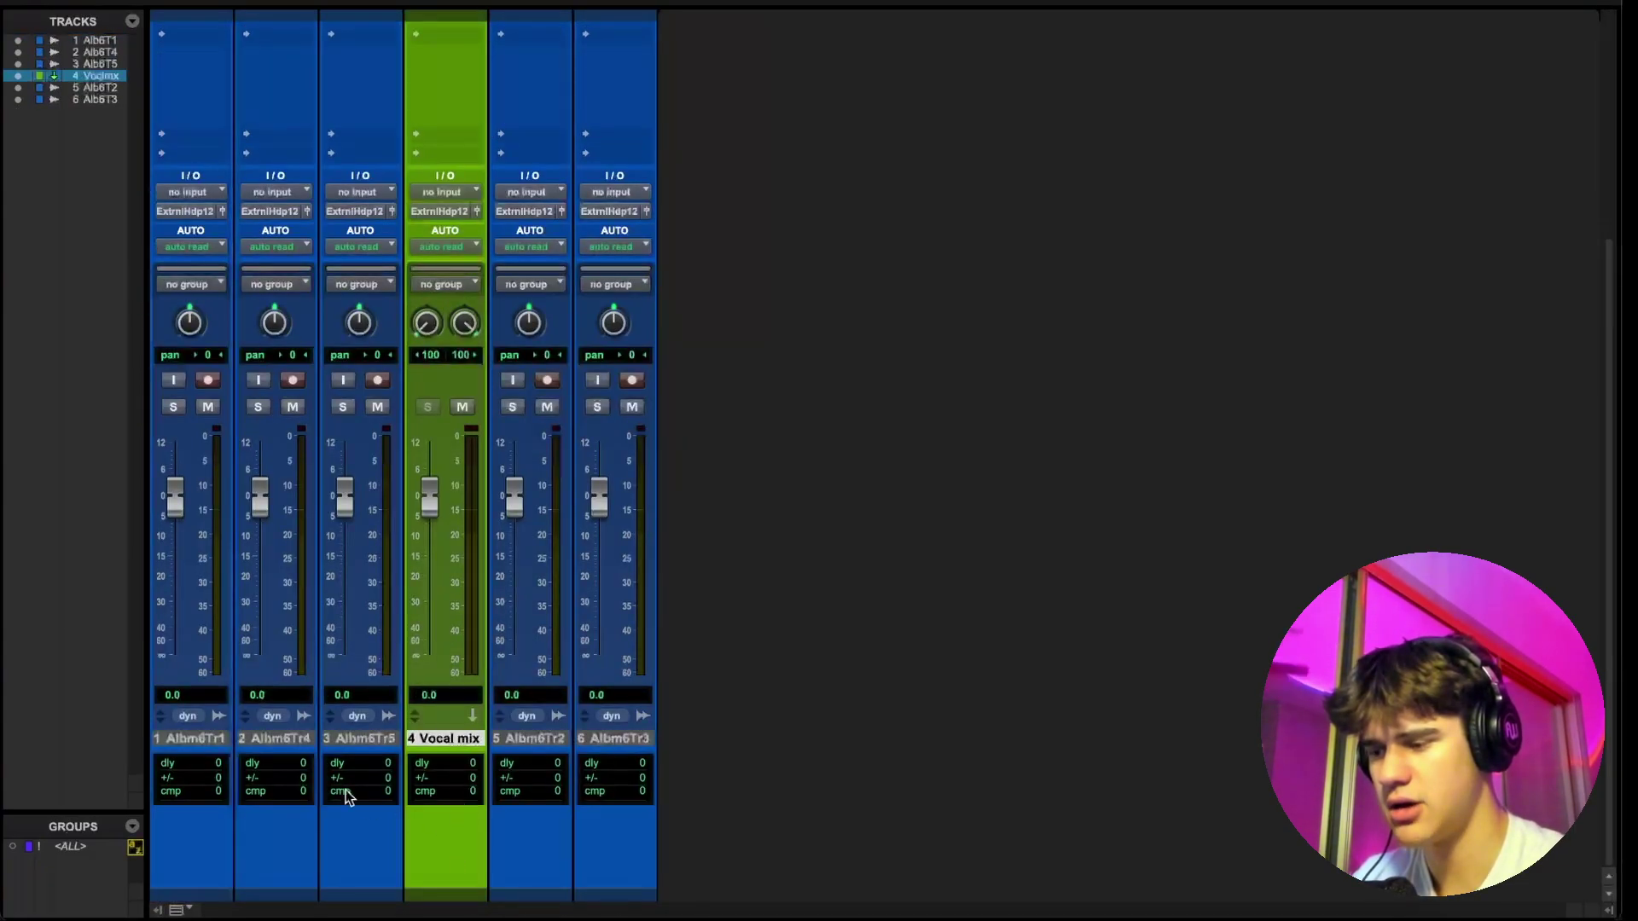
Select Album6-Trck1, Trck4 and Trck5 and set their outputs to Bus 1-2 (Stereo).
scroll(307, 725, "up", 5)
scroll(288, 674, "down", 5)
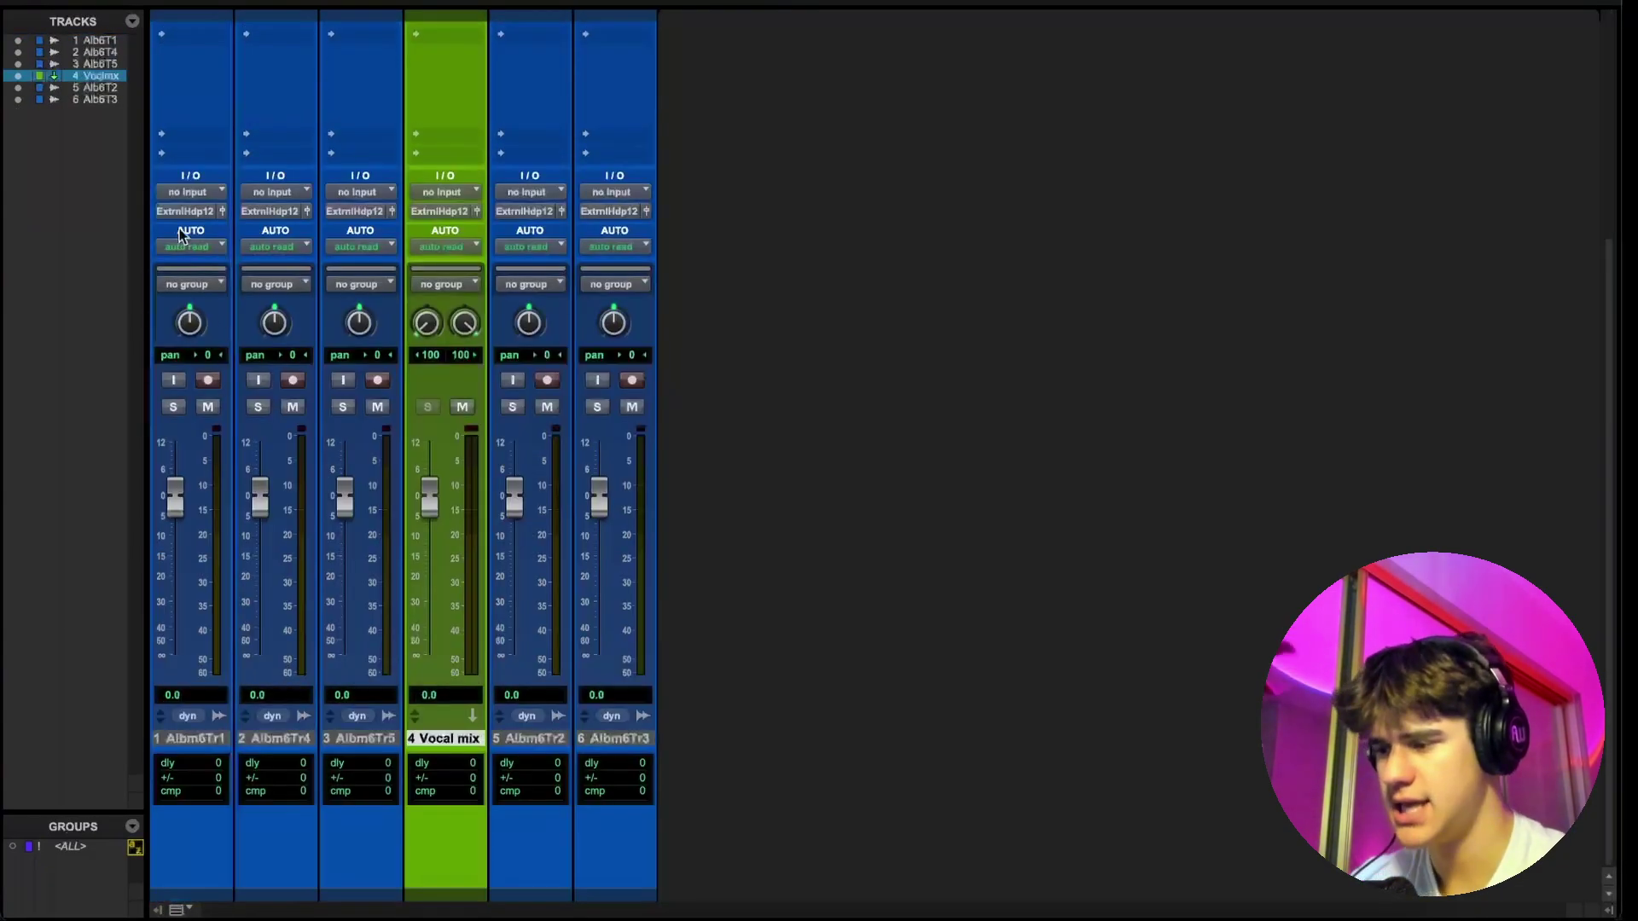
left_click(203, 738)
left_click(375, 739, "shift")
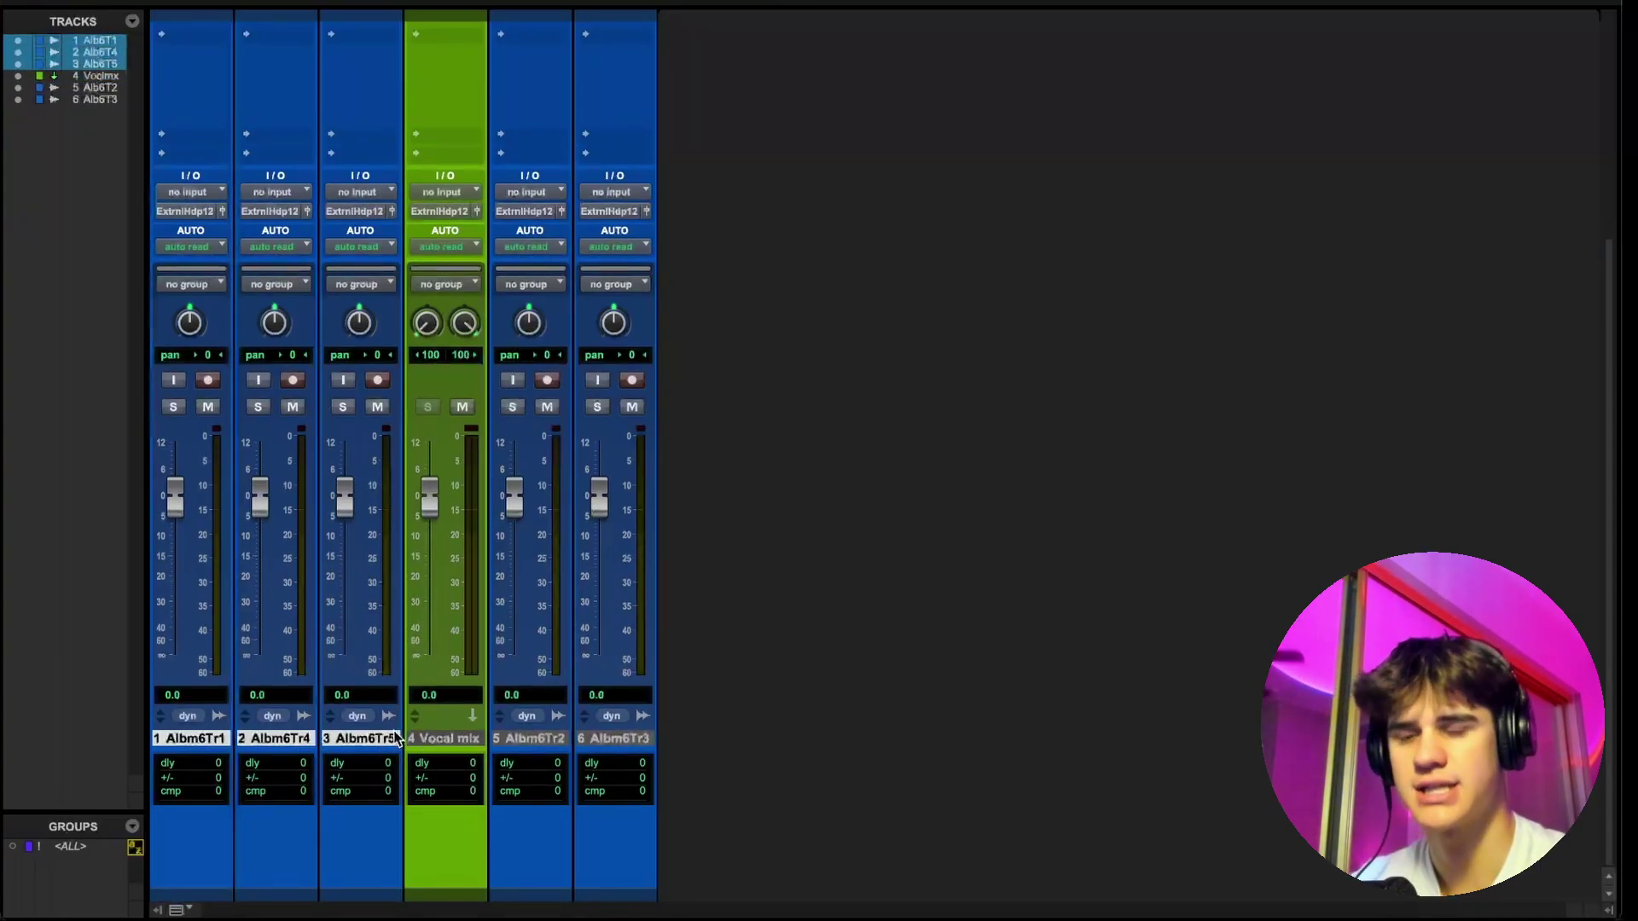
right_click(196, 741)
key("Escape")
scroll(215, 340, "up", 1)
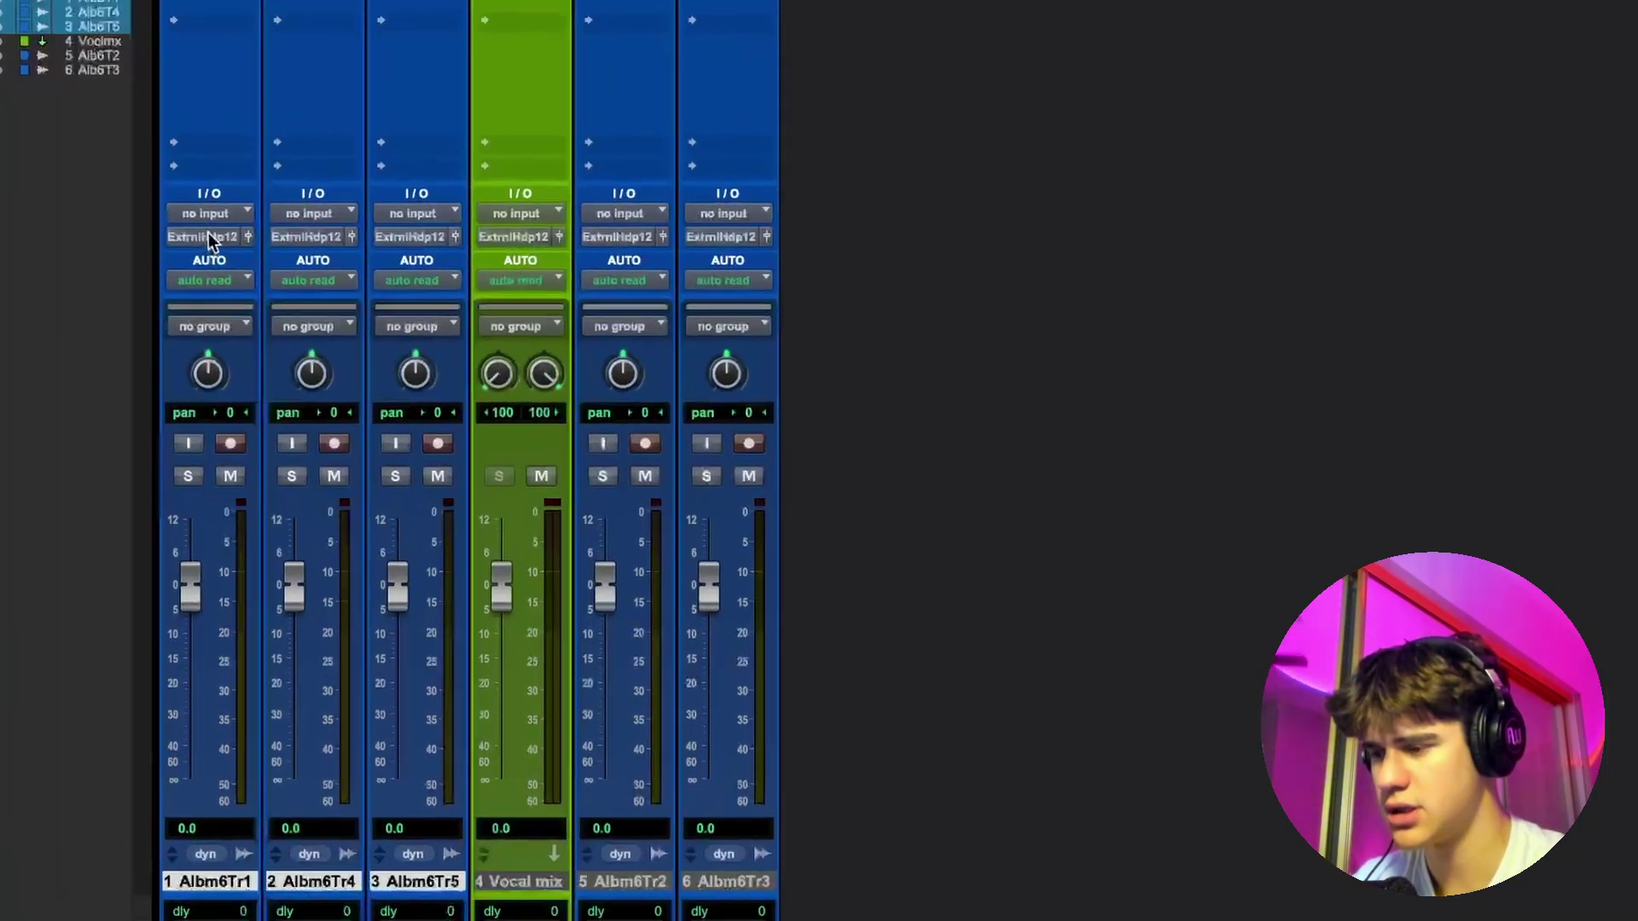
left_click(205, 235)
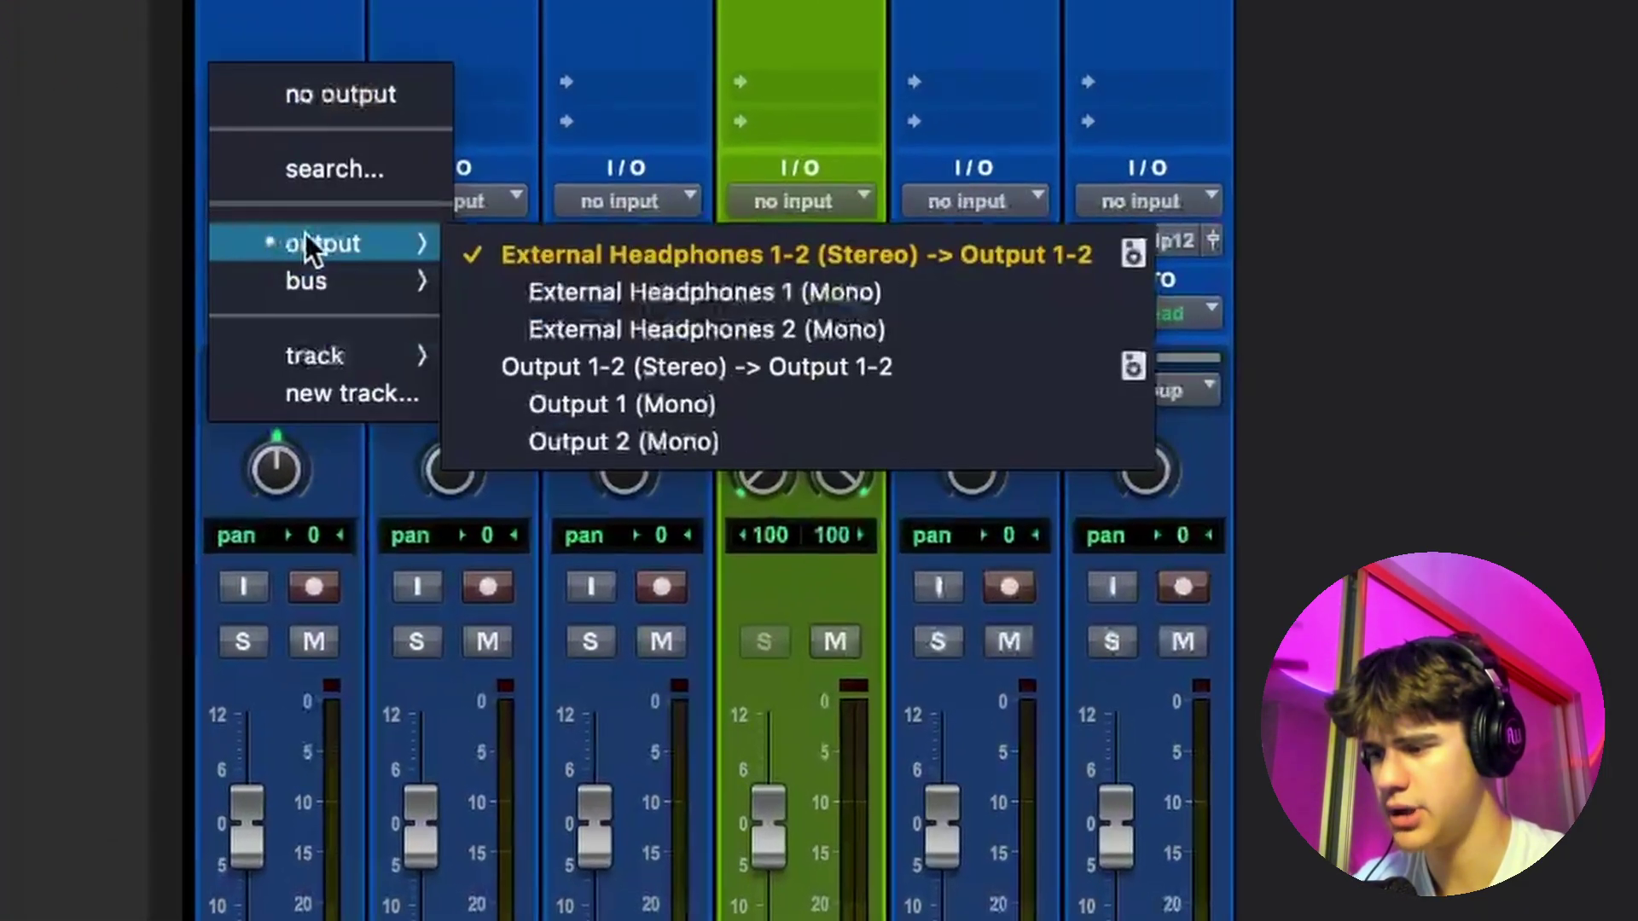
mouse_move(382, 284)
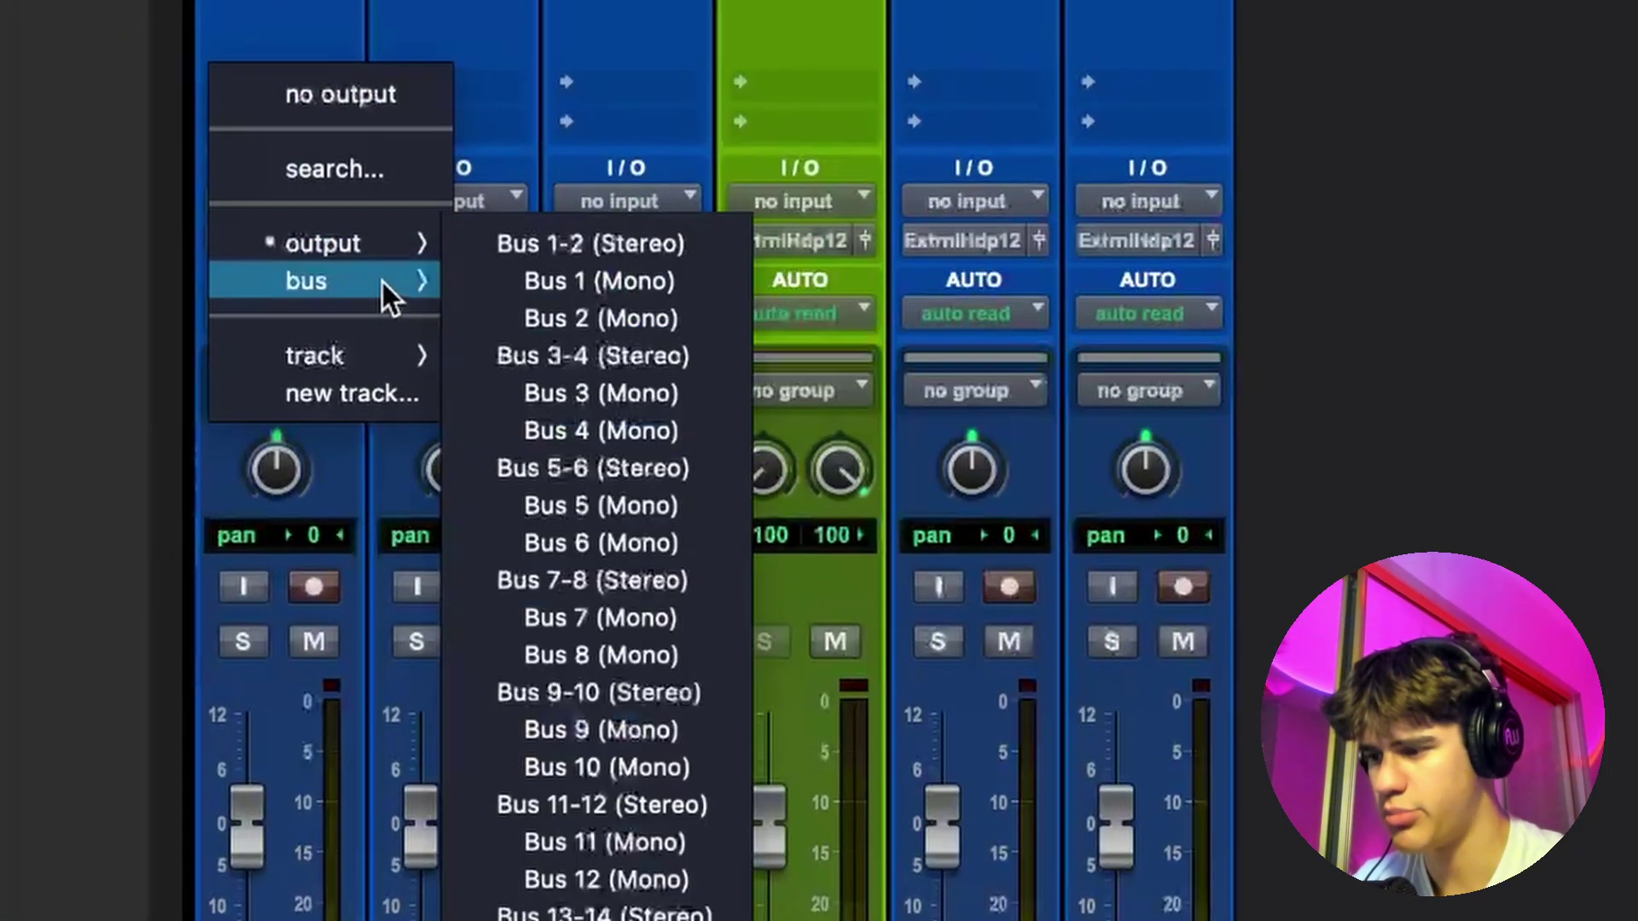
left_click(636, 245, "alt+shift")
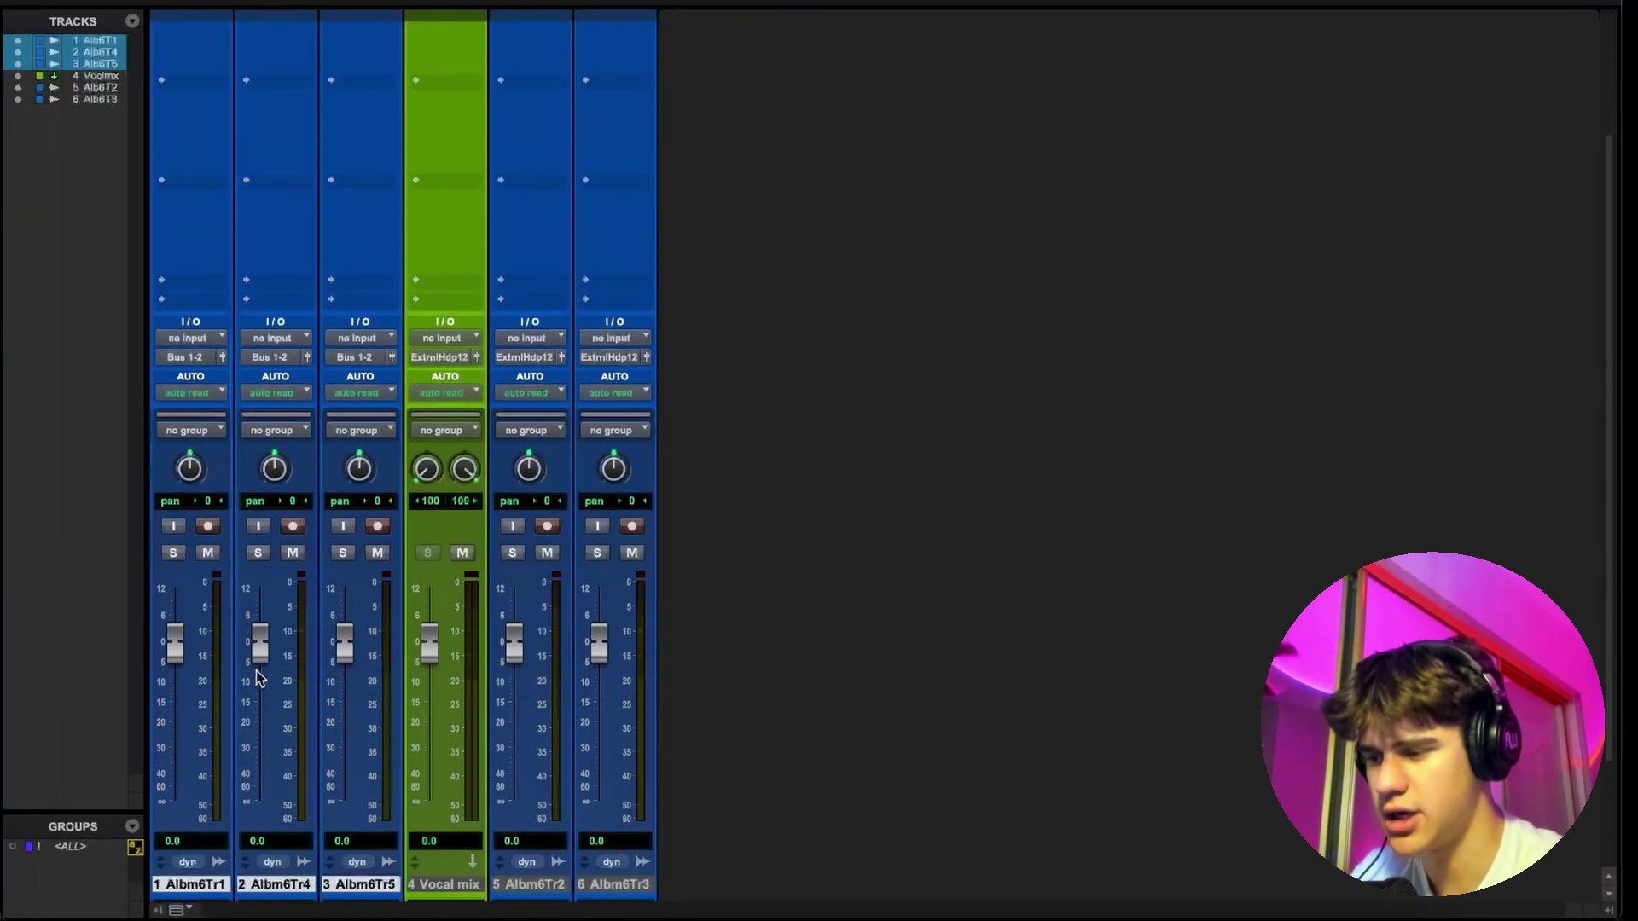
key("super+equal")
key("super+equal")
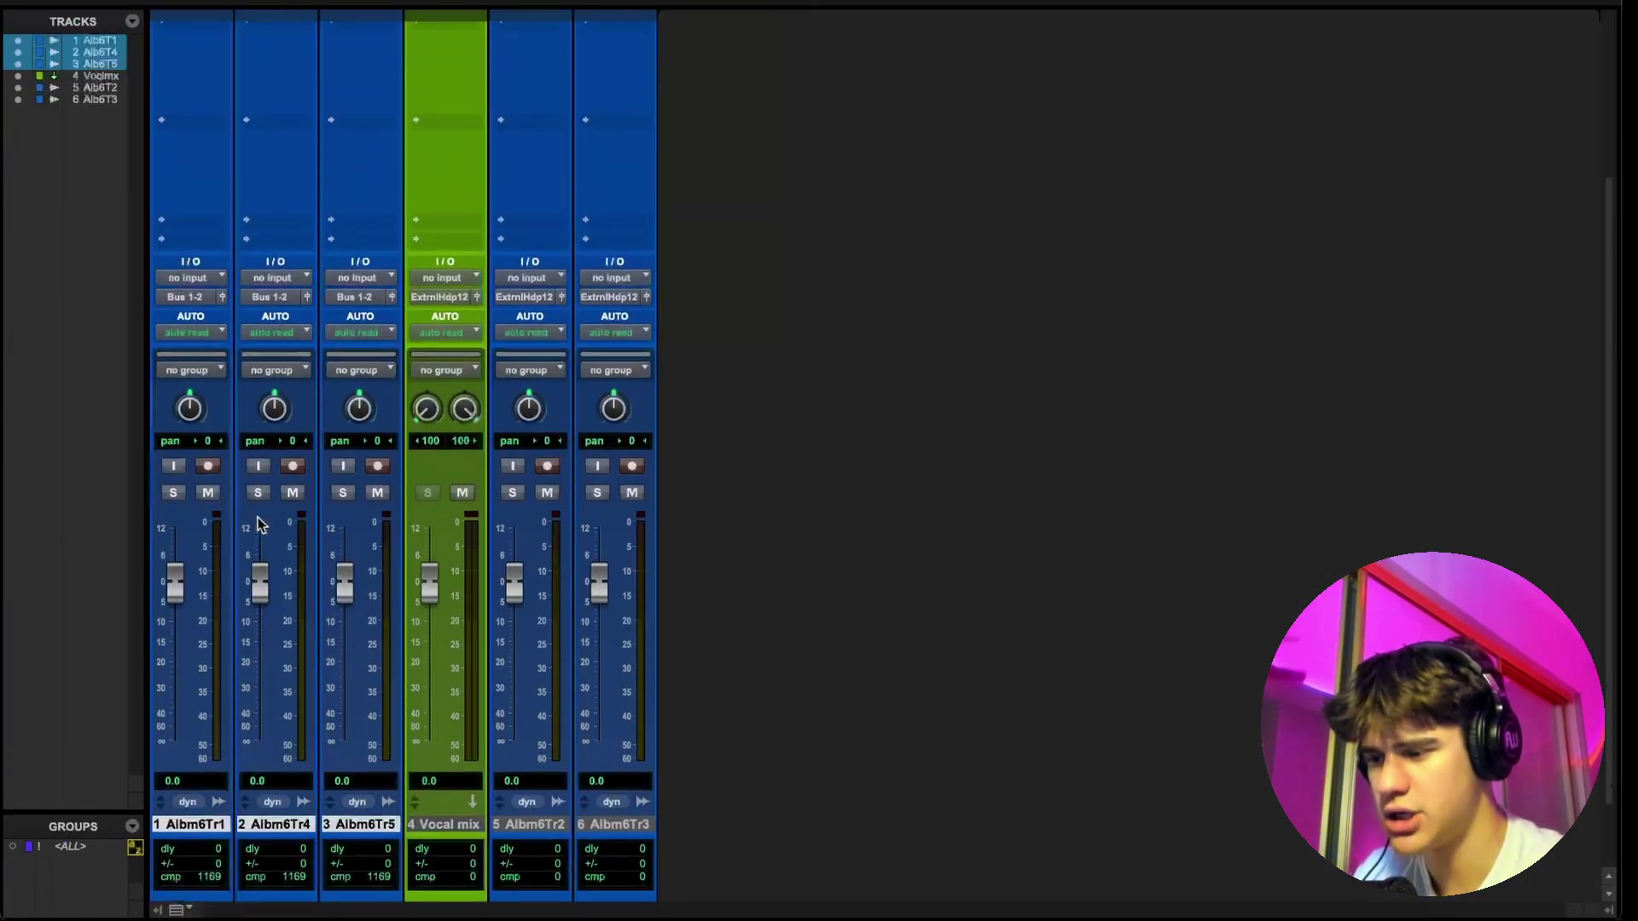
Set the Vocal mix input to Bus 1-2 (Stereo) and its fader to about -2.5 dB.
scroll(417, 386, "up", 3)
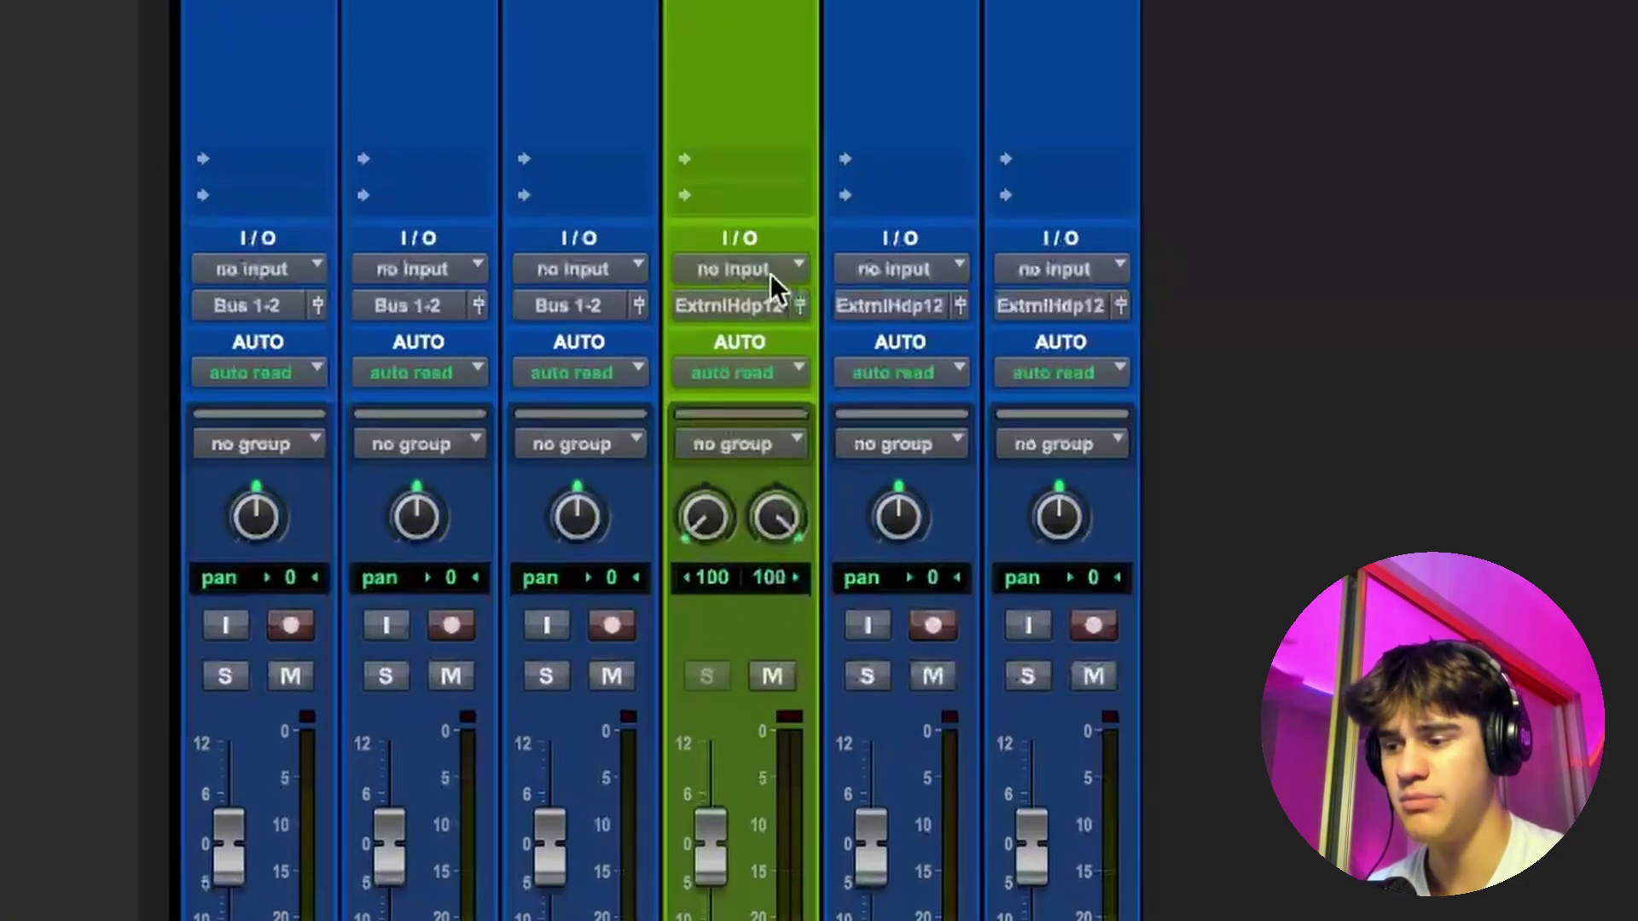
left_click(771, 274)
mouse_move(760, 267)
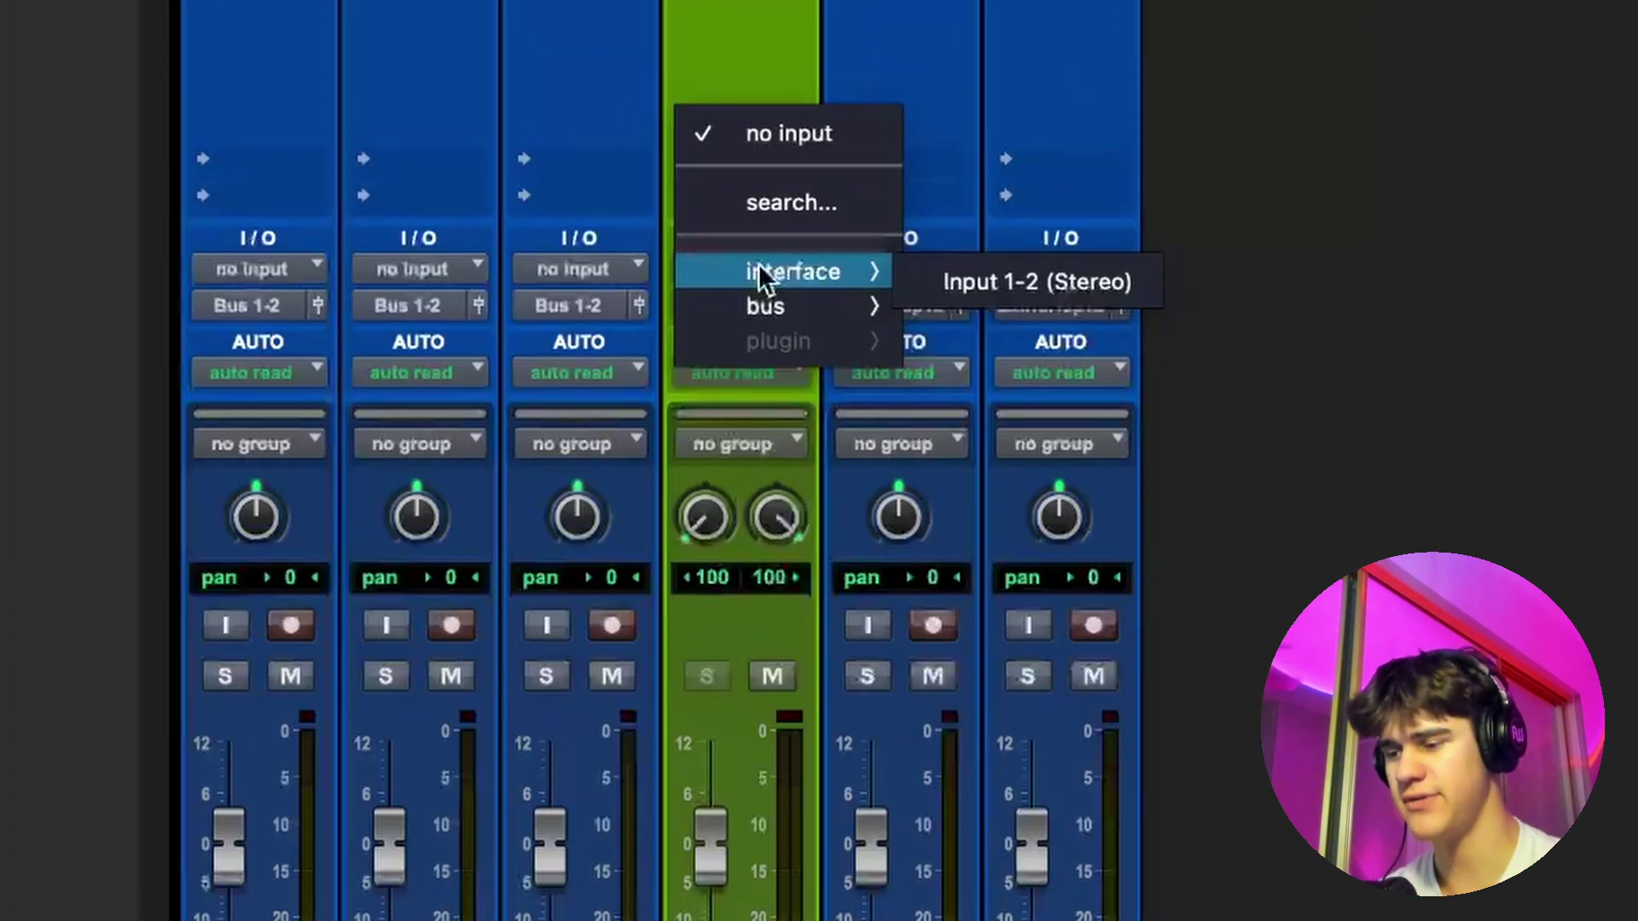
mouse_move(778, 307)
left_click(1044, 311)
mouse_move(715, 853)
left_mouse_down()
mouse_move(721, 904)
mouse_move(721, 870)
left_mouse_up()
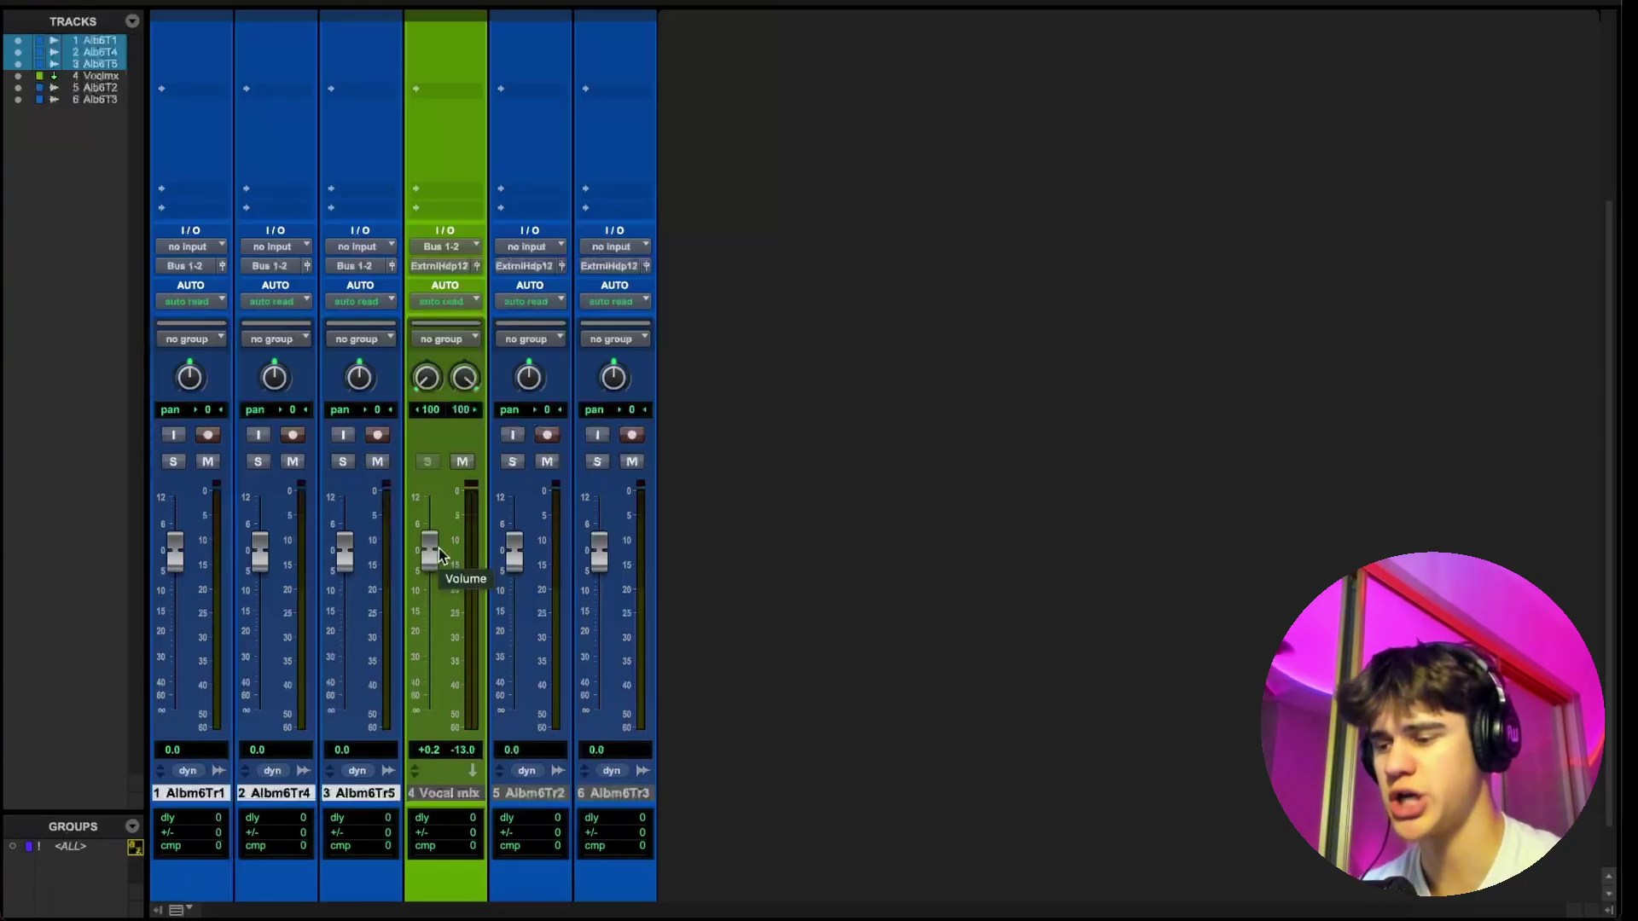
mouse_move(439, 556)
left_mouse_down()
mouse_move(440, 627)
mouse_move(439, 516)
mouse_move(443, 682)
mouse_move(444, 550)
left_mouse_up()
Insert the EQ3 7-Band equaliser on the Vocal mix aux track.
scroll(468, 226, "up", 5)
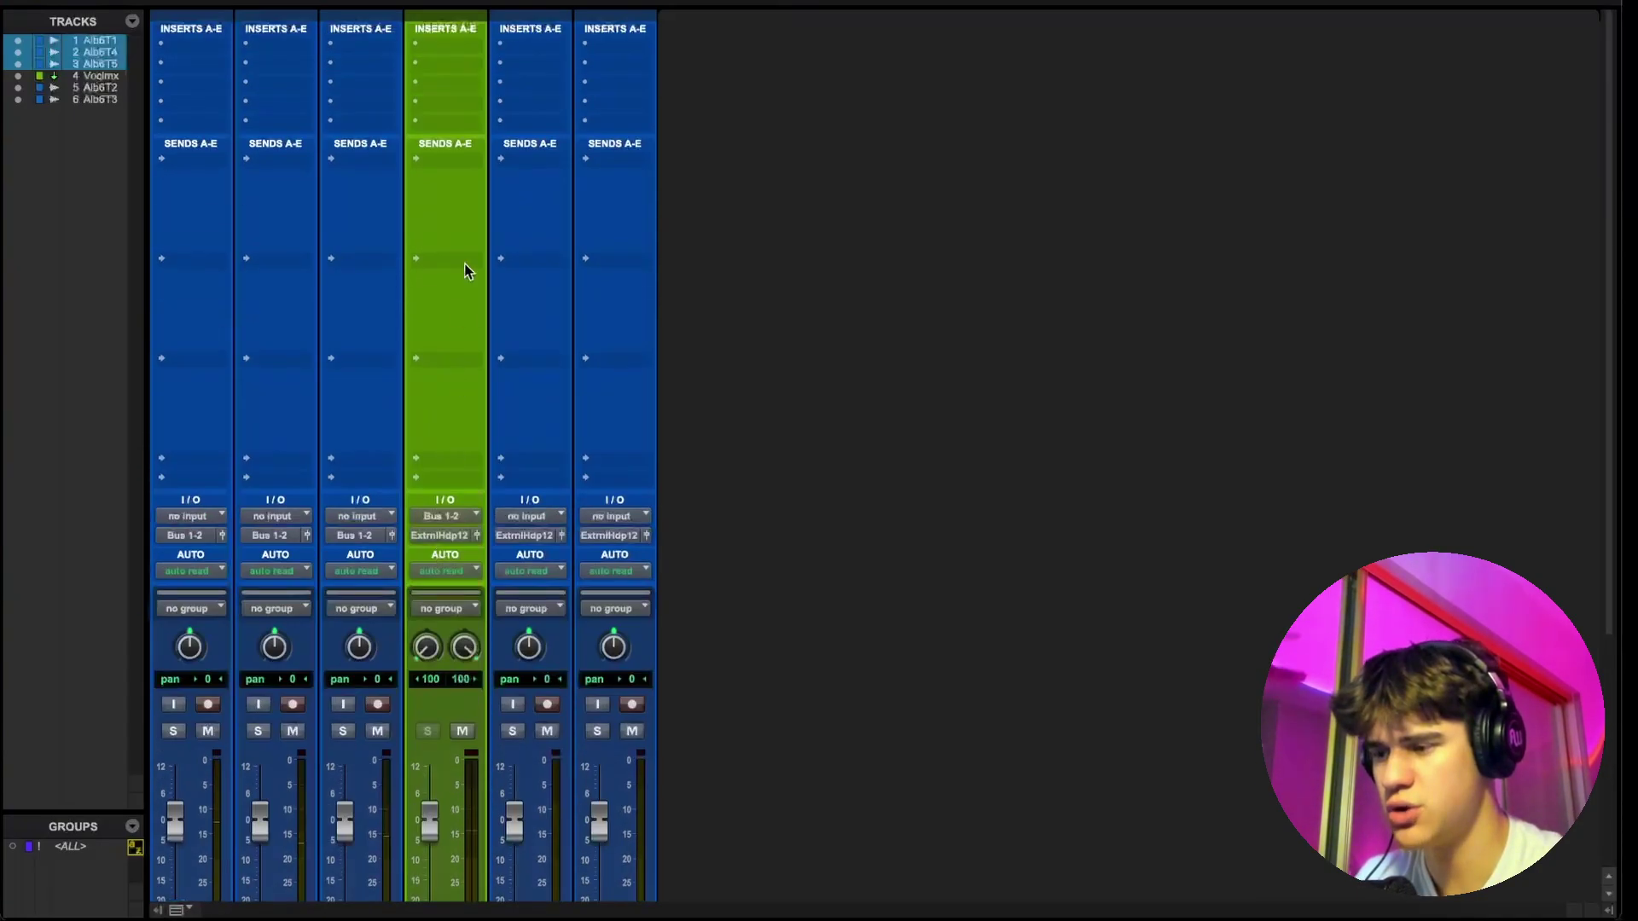
left_click(452, 47)
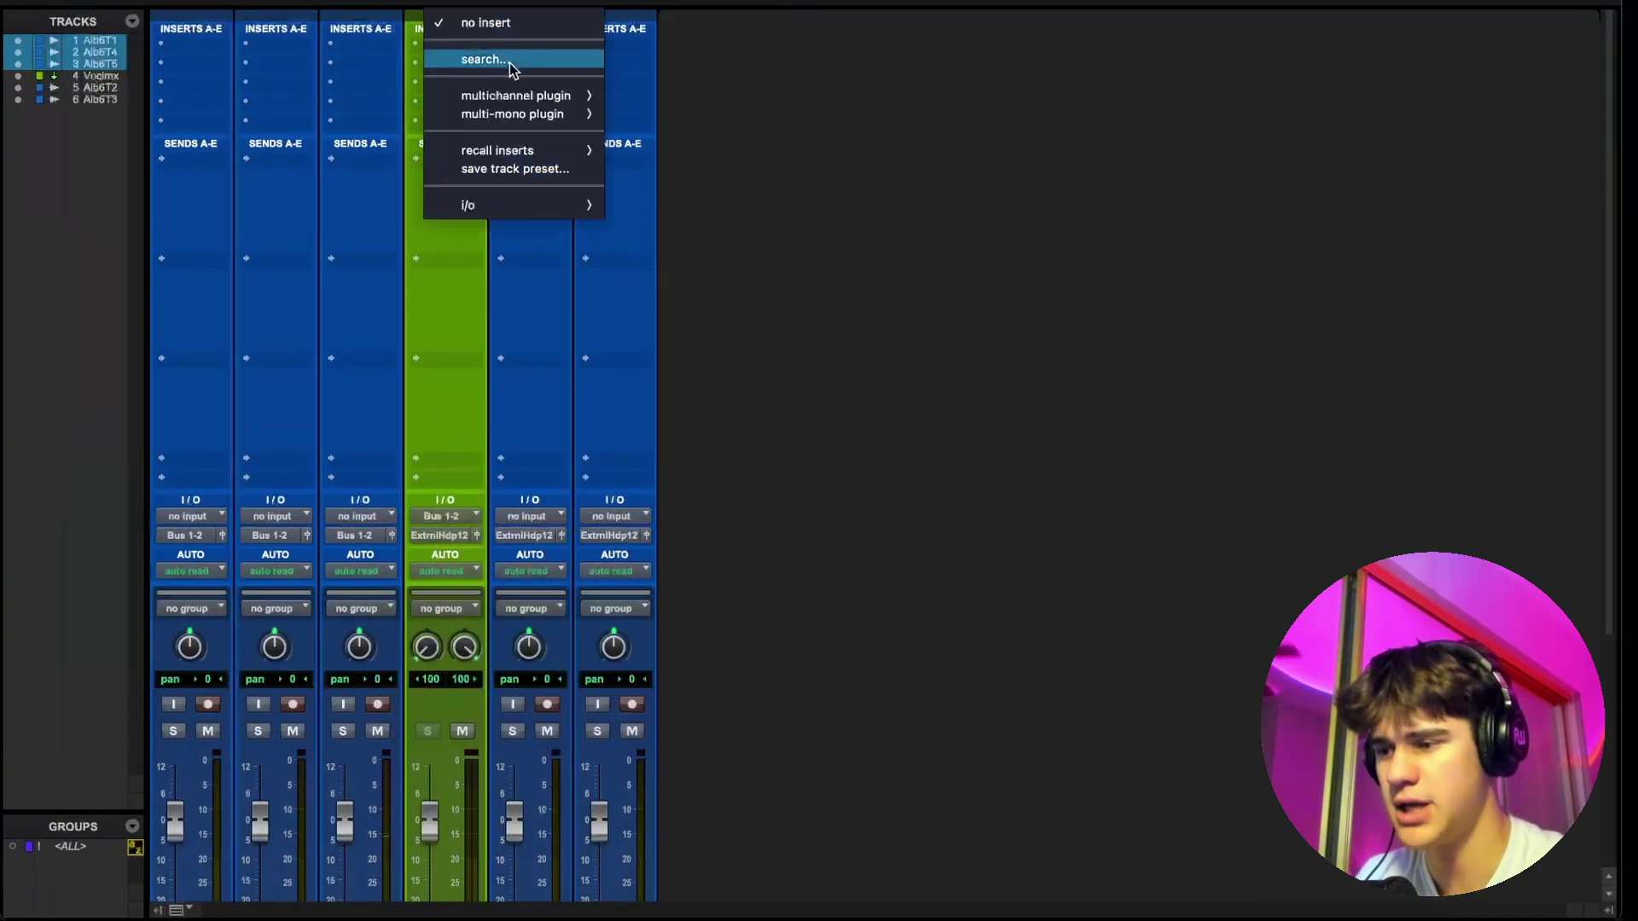
mouse_move(502, 98)
mouse_move(648, 100)
left_click(938, 157)
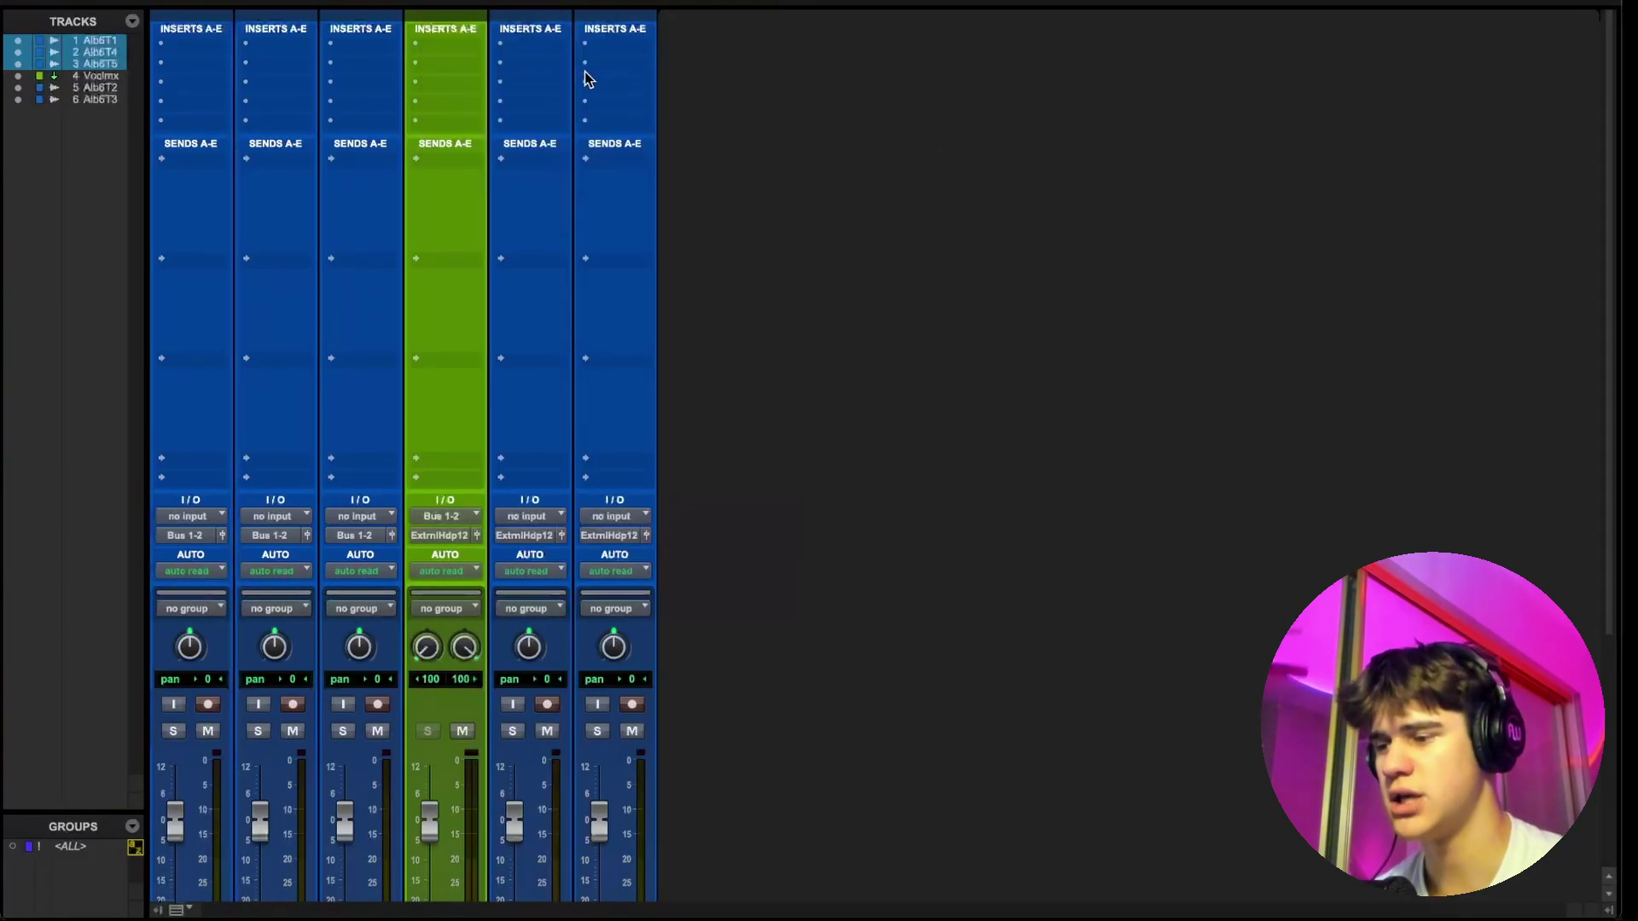
Cut the low band to about -12 dB and lift highs slightly near 2.39 kHz.
left_click_drag(508, 230, 728, 155)
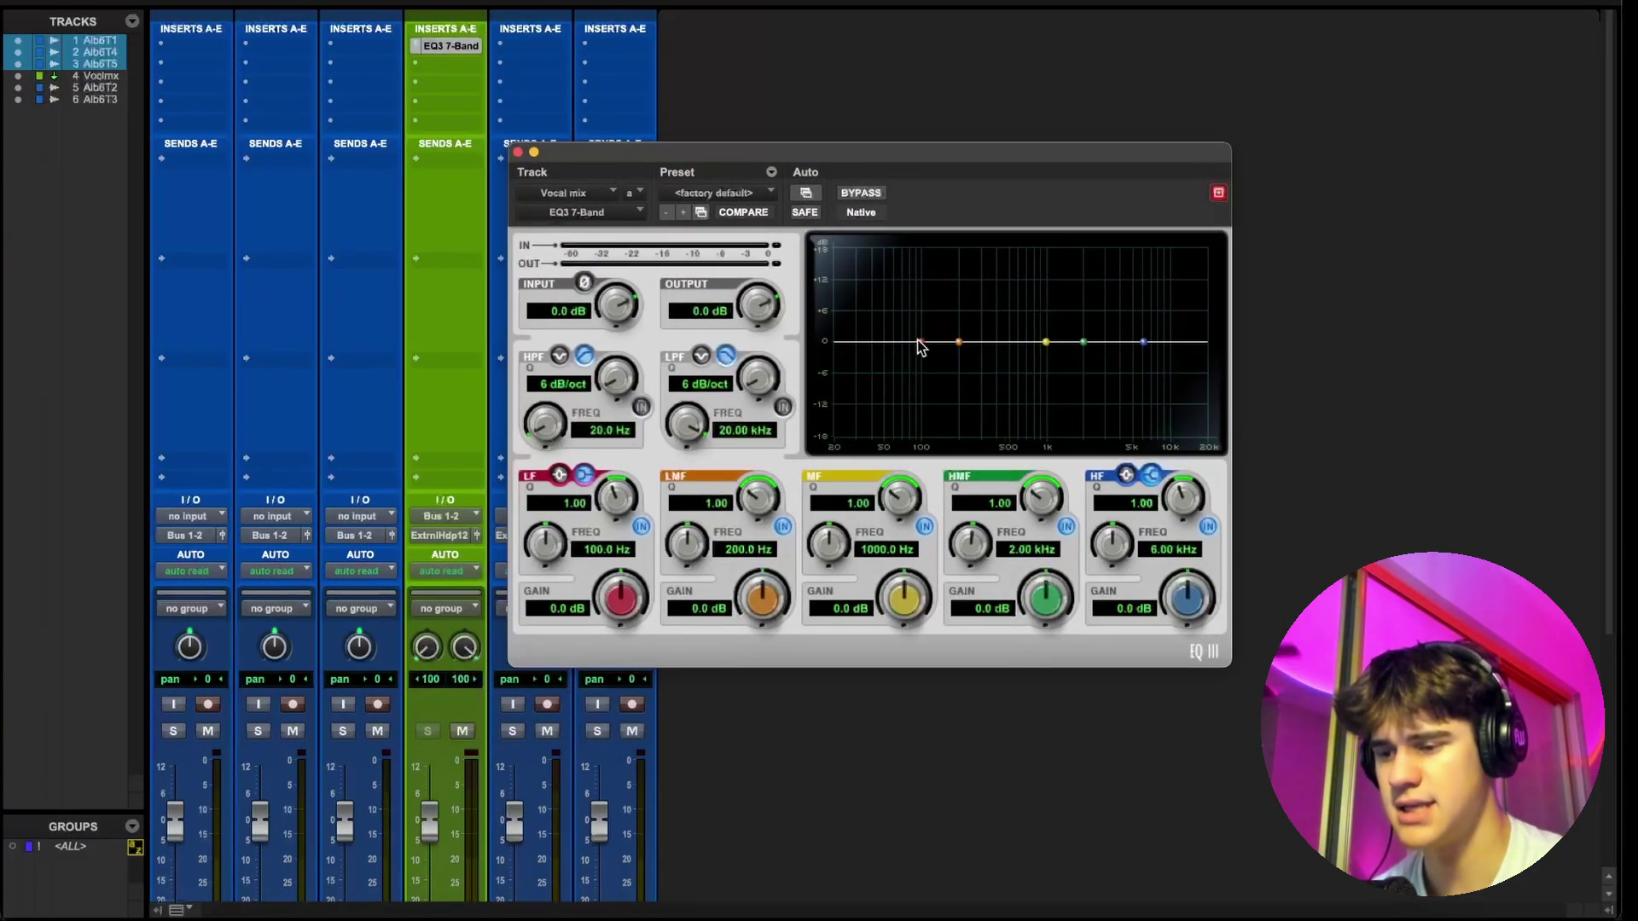
left_click_drag(921, 341, 1073, 416)
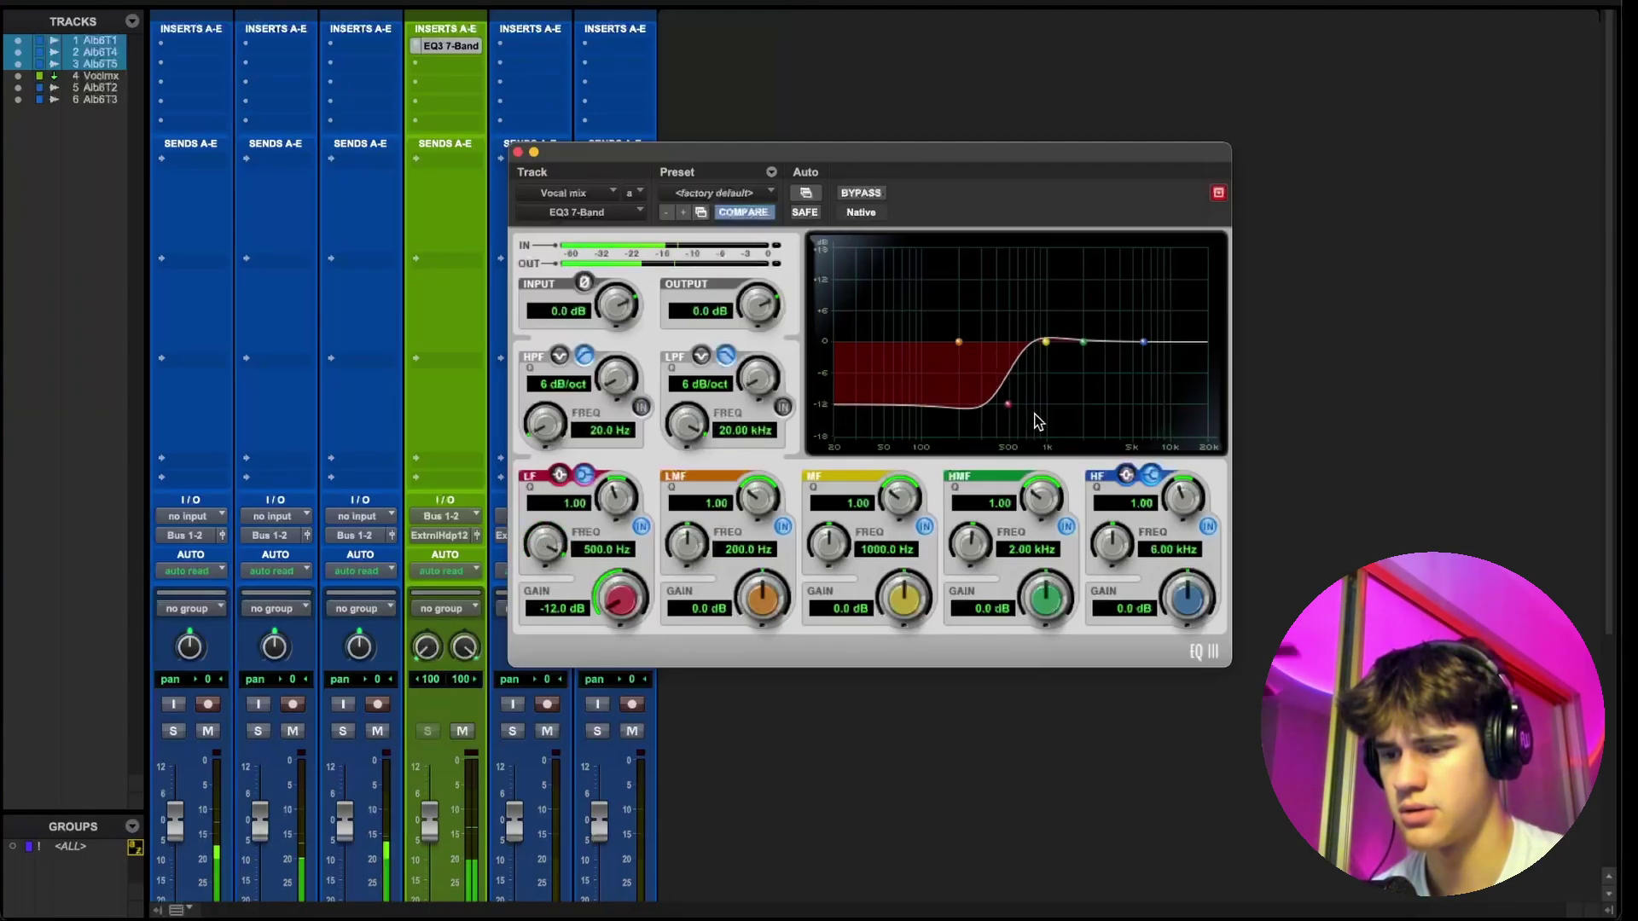
left_click_drag(1143, 342, 1095, 333)
left_click(517, 152)
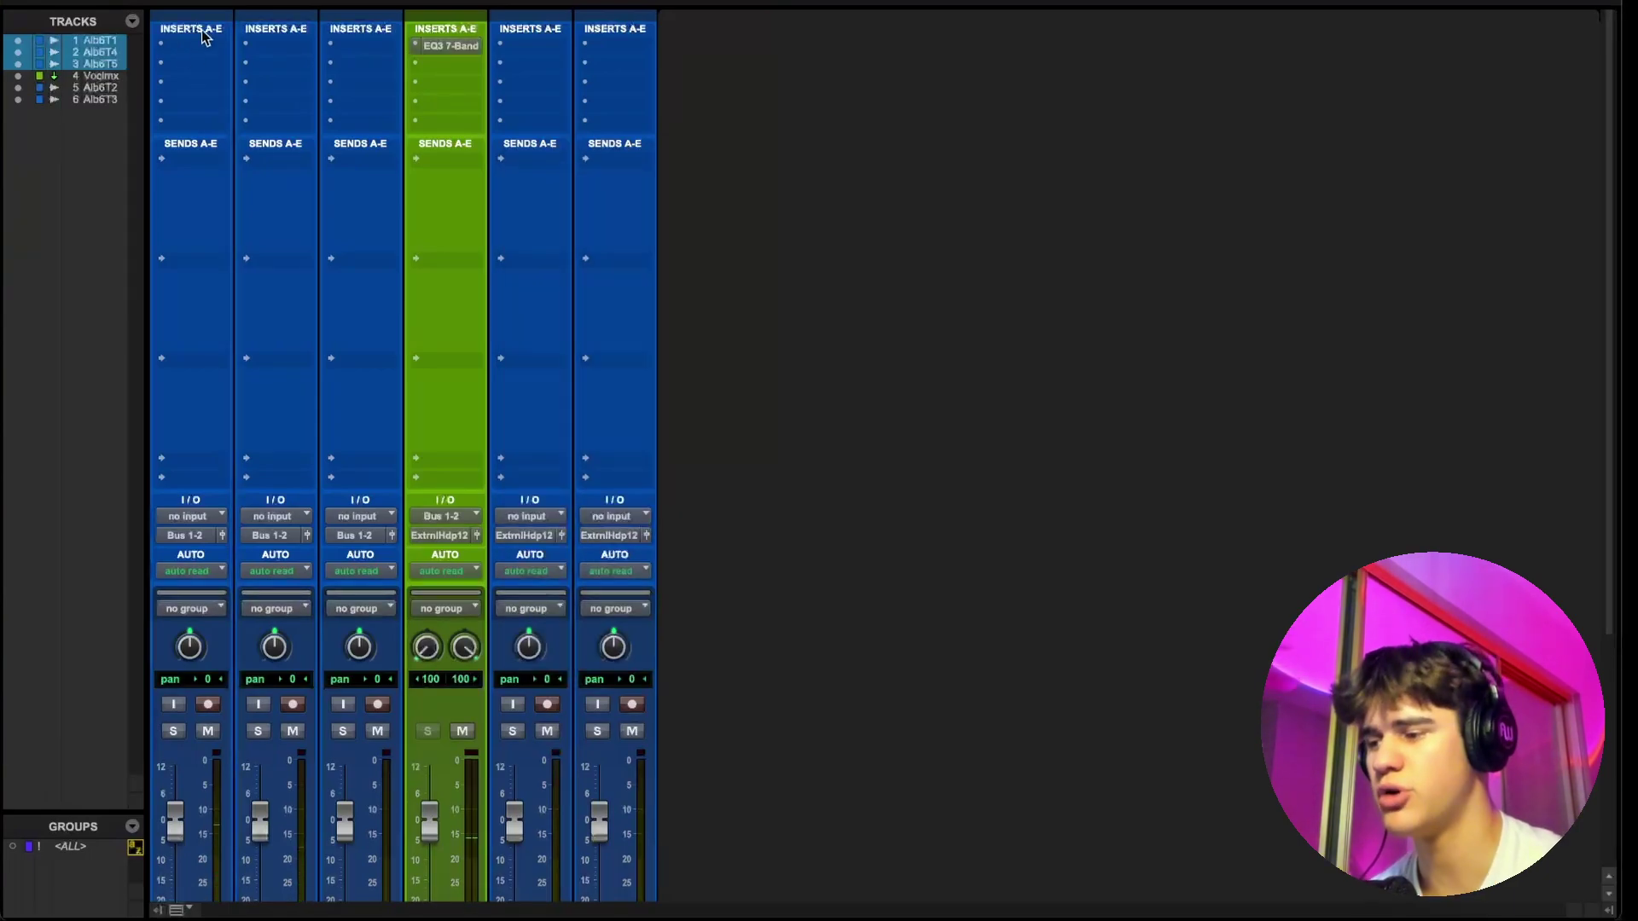
left_click(442, 74)
left_click(873, 46)
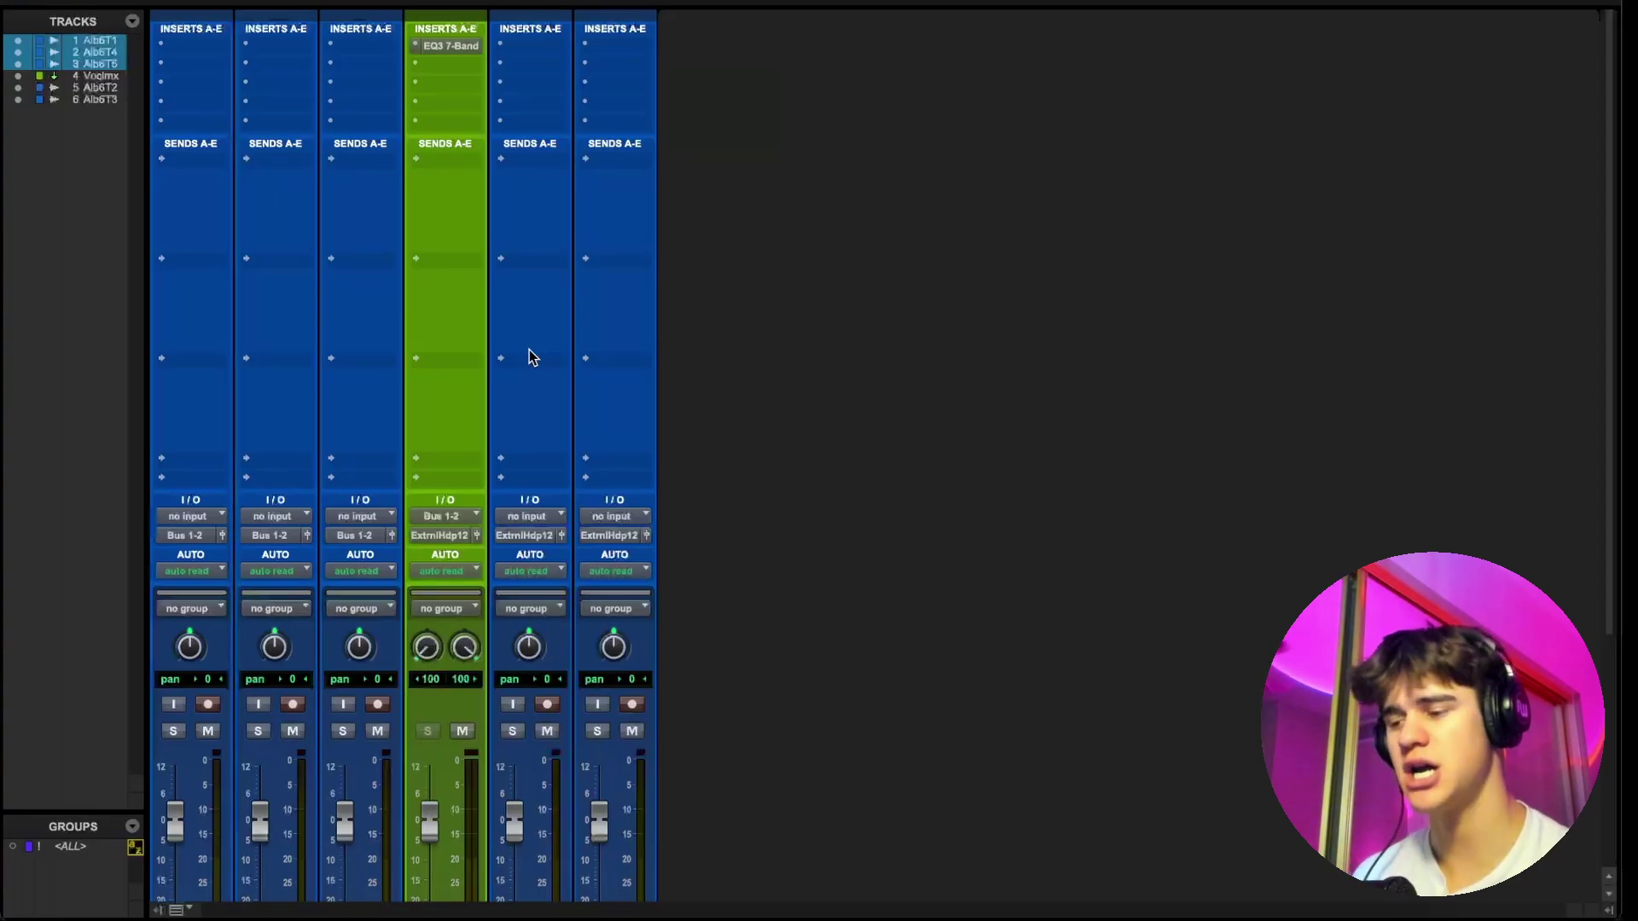
Create a new stereo Aux Input track named 'Reverb'.
scroll(668, 348, "down", 5)
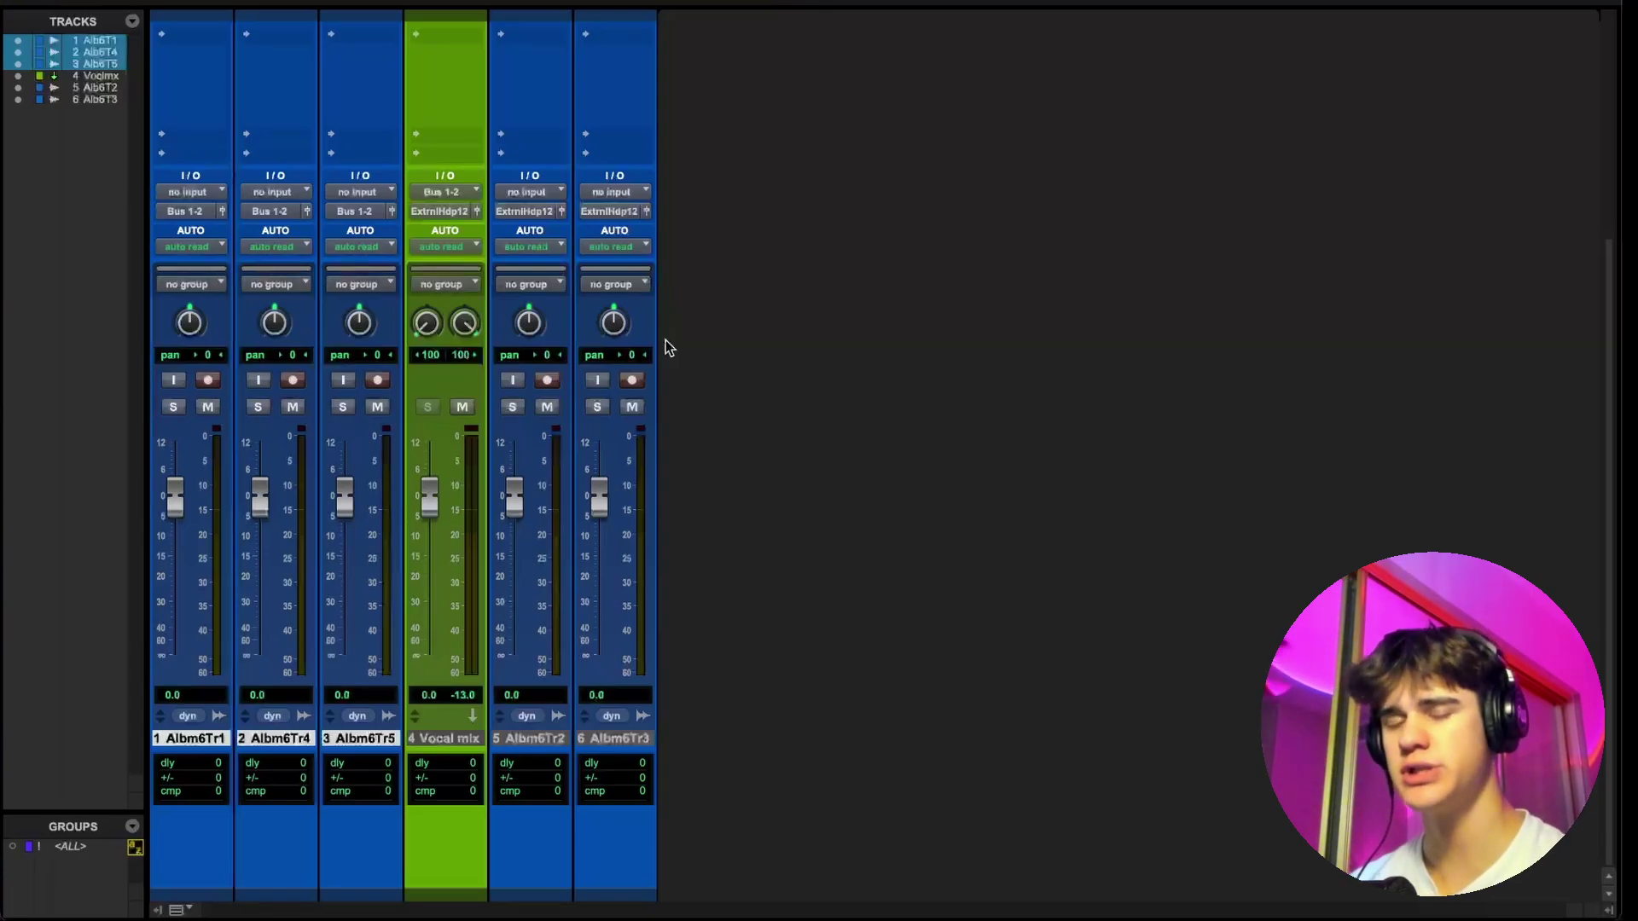
scroll(459, 414, "up", 5)
scroll(459, 415, "down", 4)
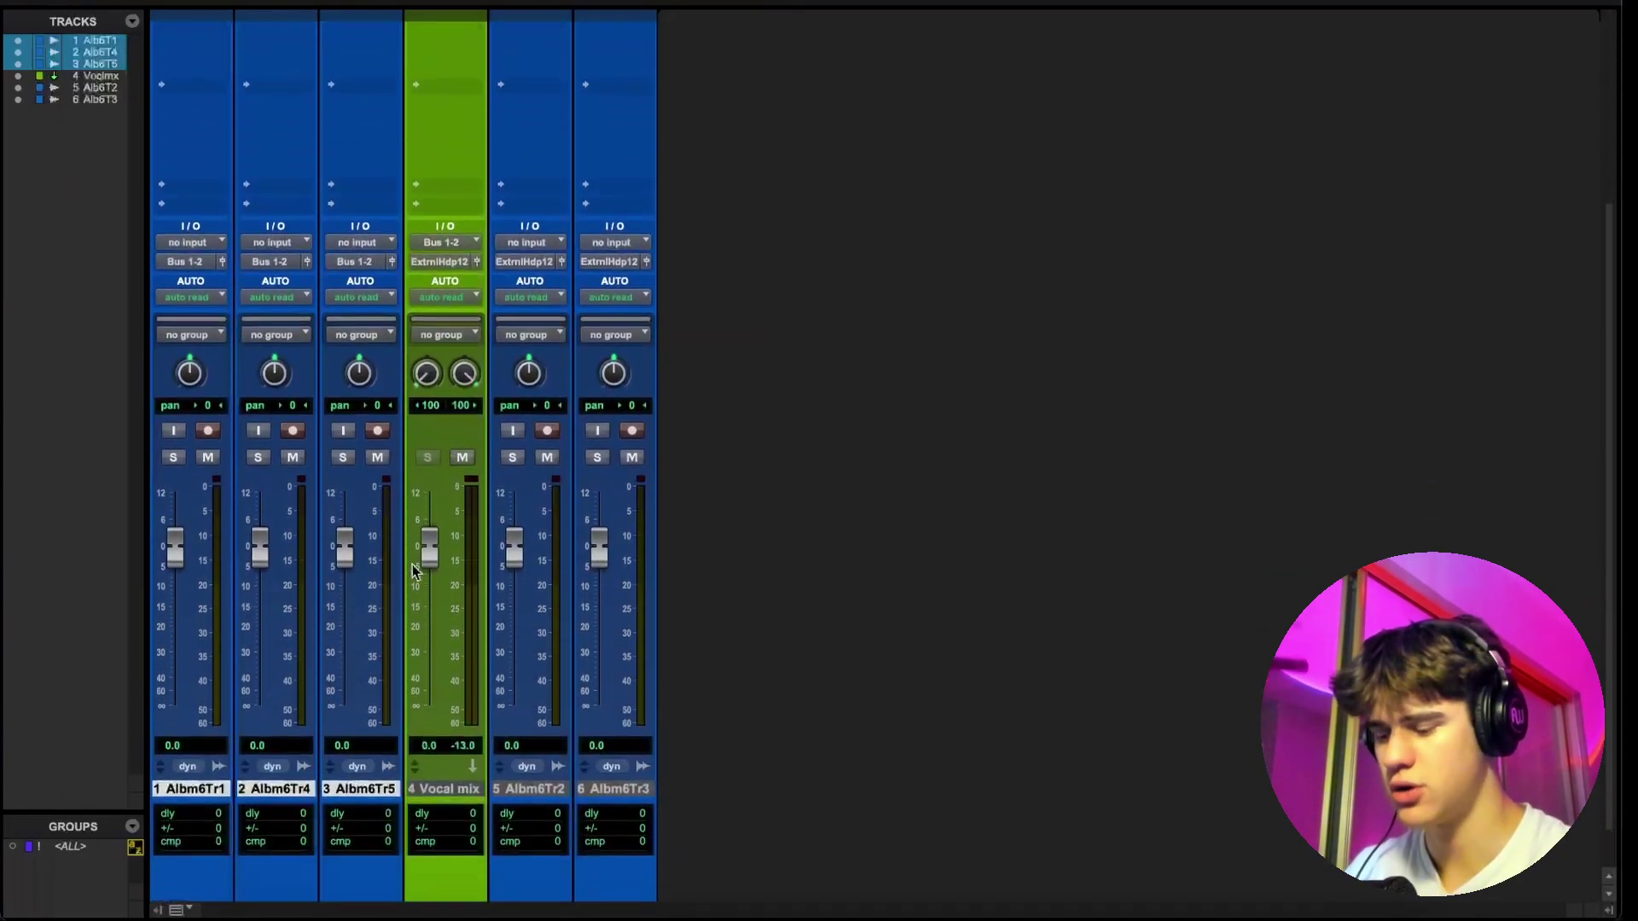
key("shift+super+n")
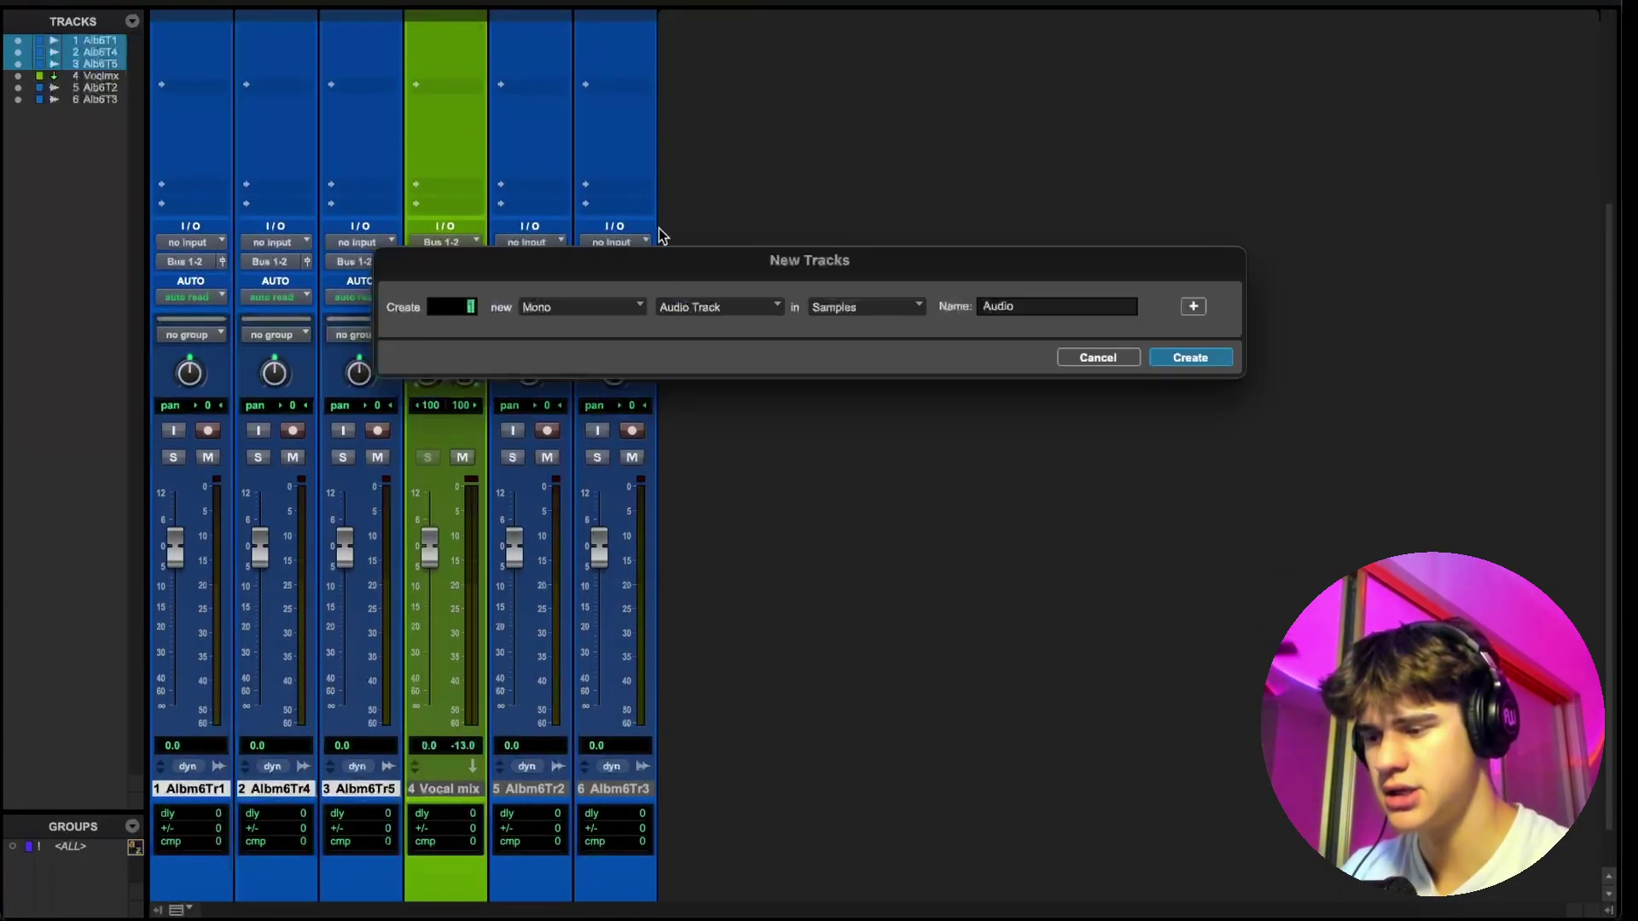
key("super+Down")
key("super+Right")
key("Tab")
key("BackSpace")
type("Reverb")
key("Return")
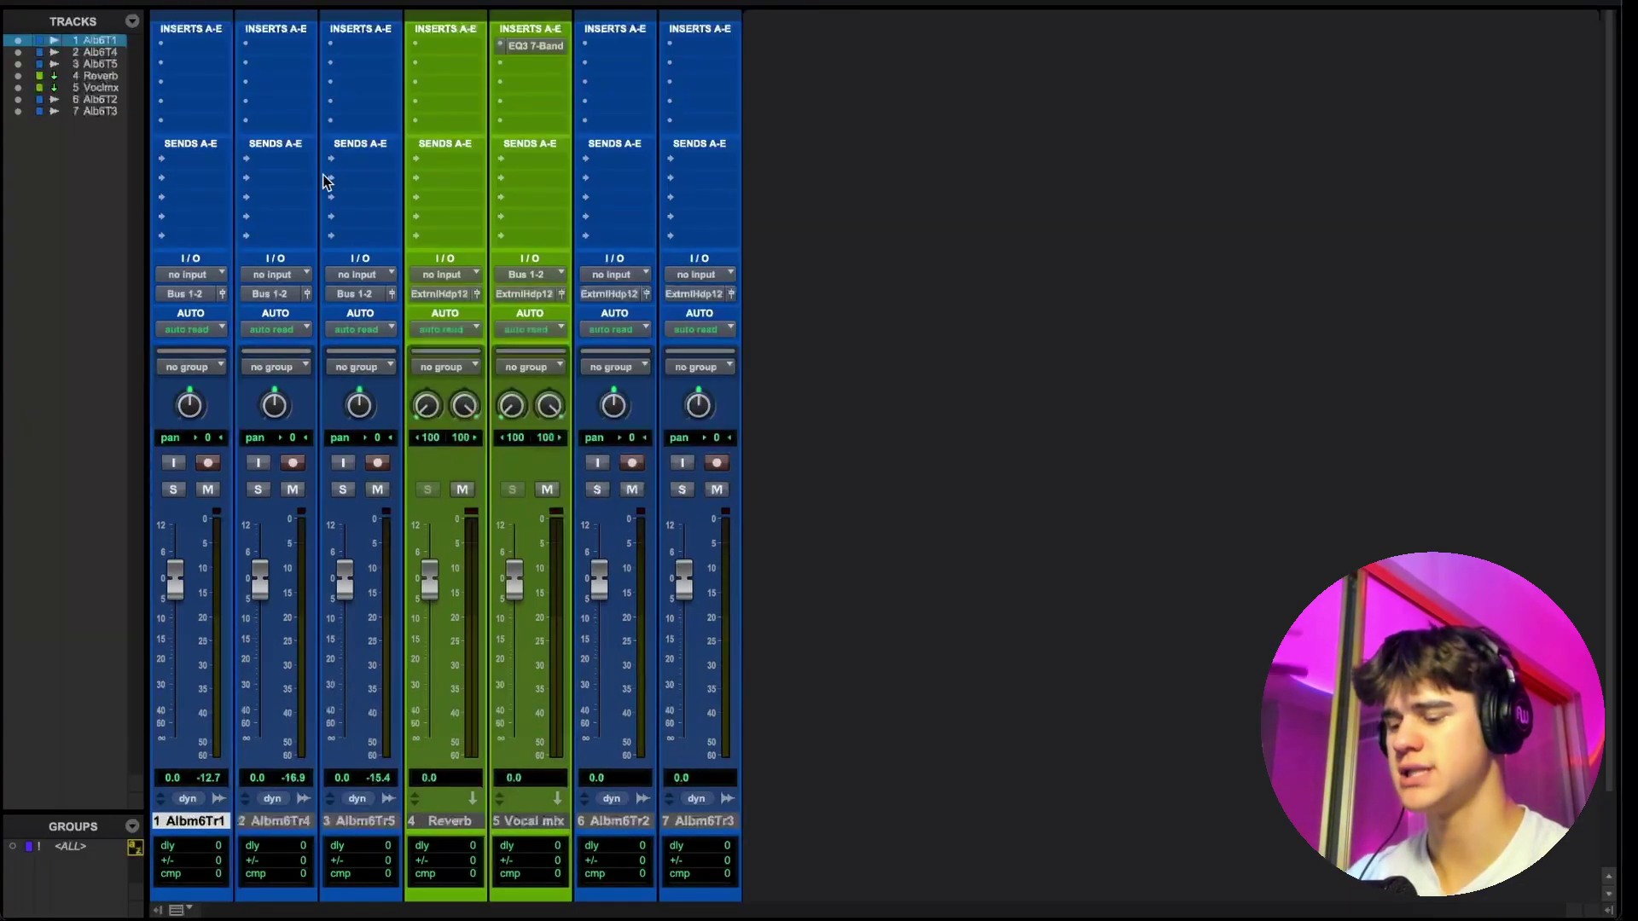
Switch to the Edit window and select a vocal phrase on track 1.
key("super+equal")
left_click(616, 221)
left_click_drag(627, 220, 760, 247)
Preview the selected vocal phrase, then return to the Mix window.
key("space")
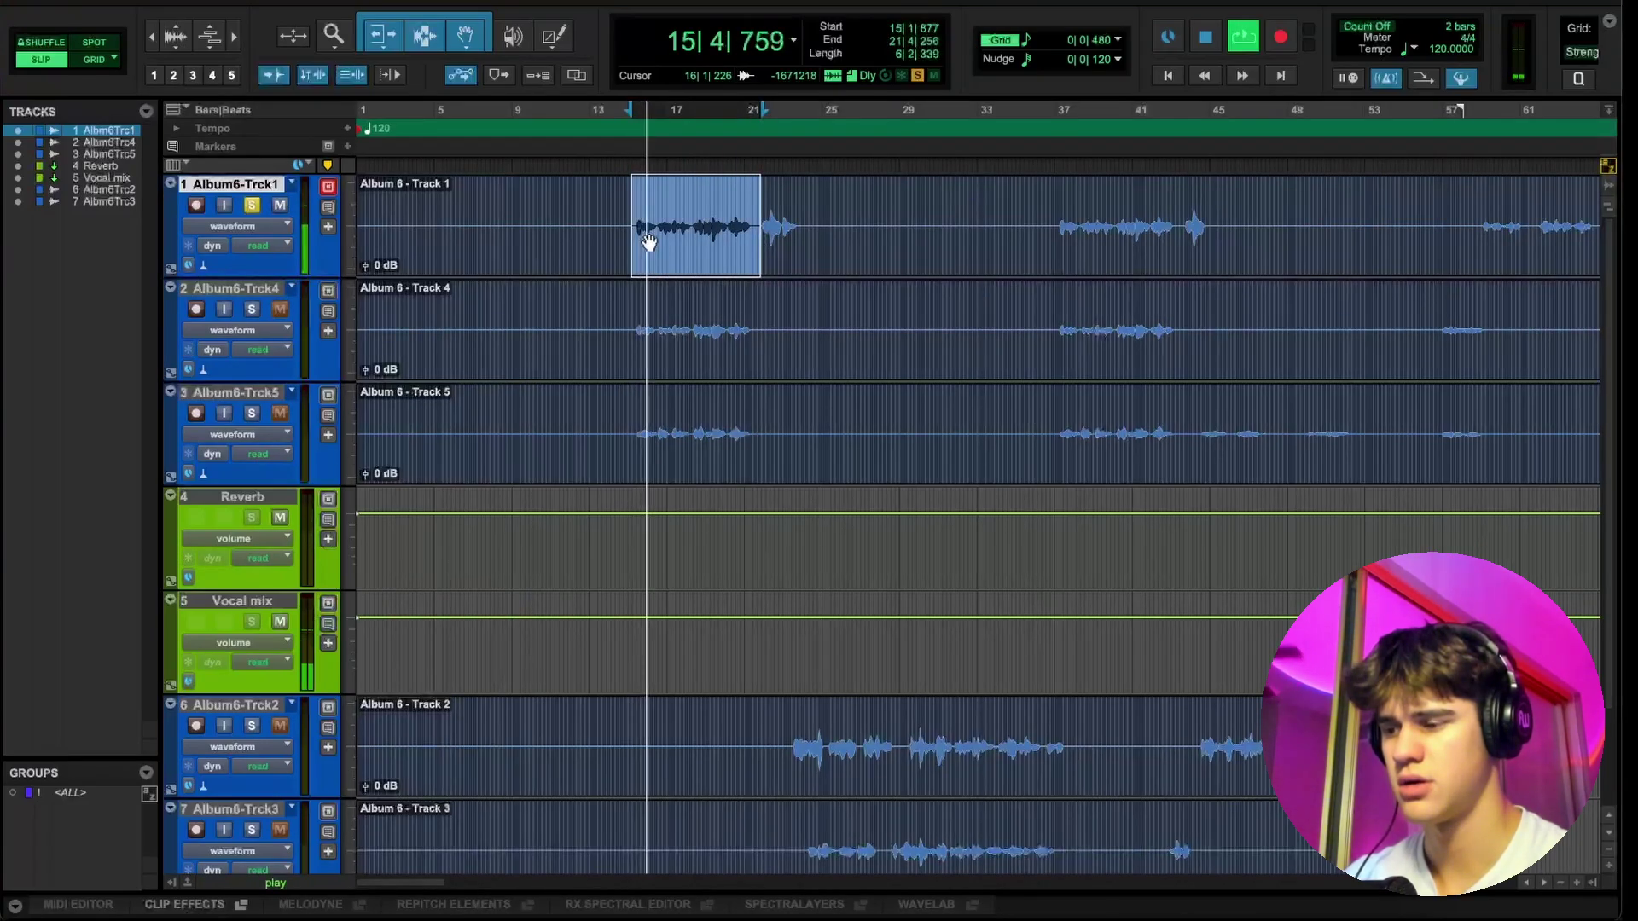
key("space")
key("super+equal")
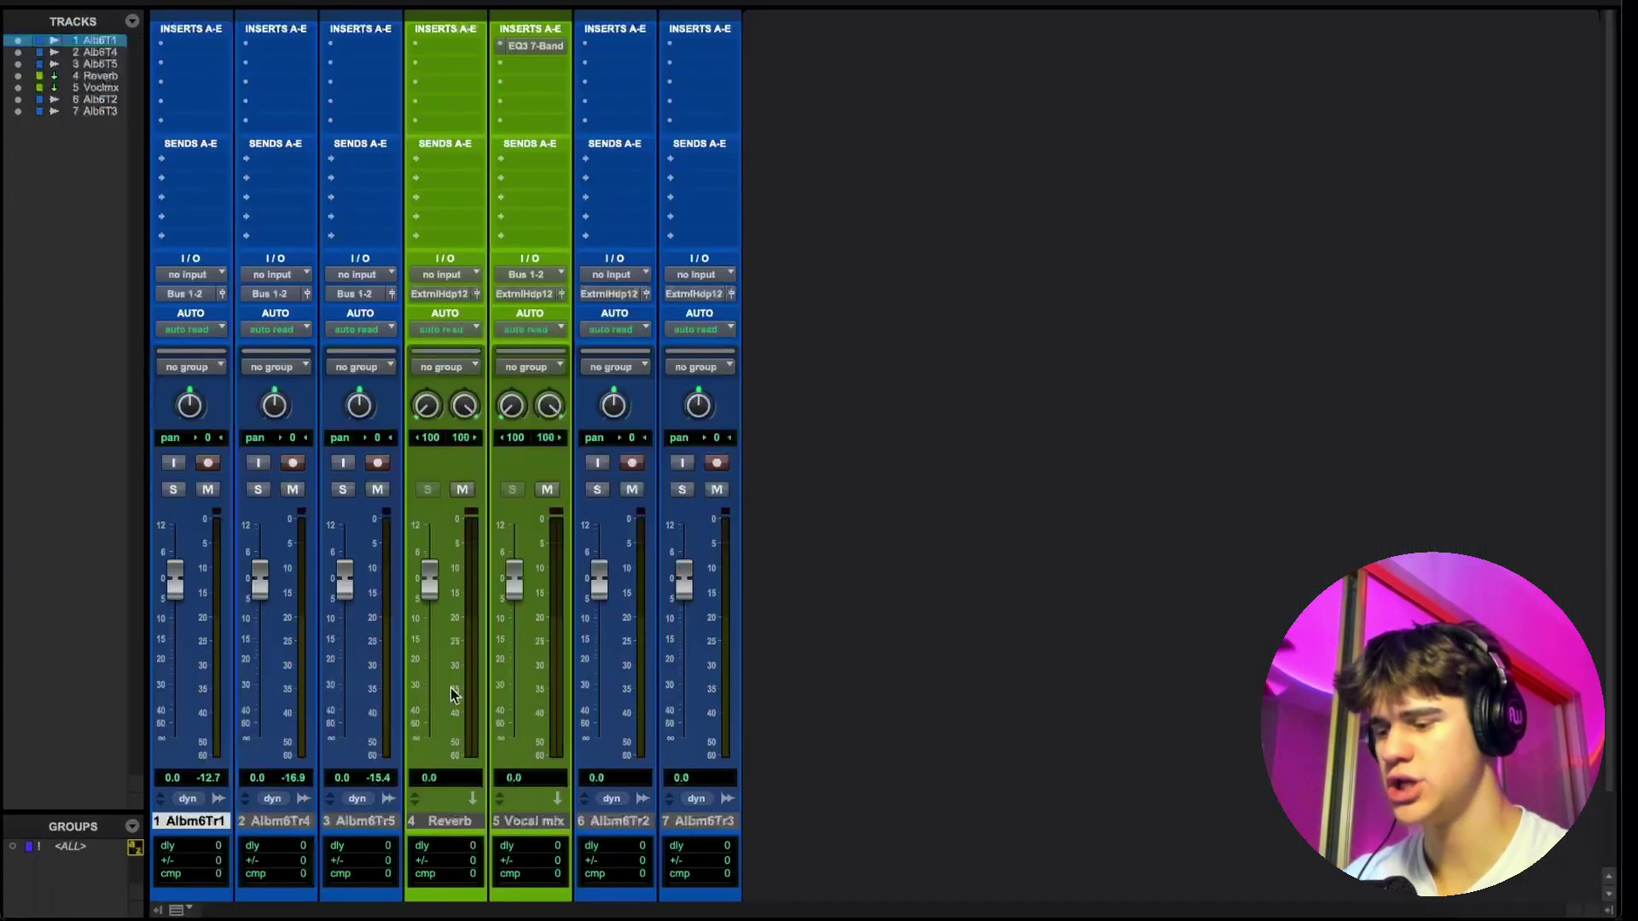
Set the Reverb track's input to Bus 3-4.
left_click(421, 817)
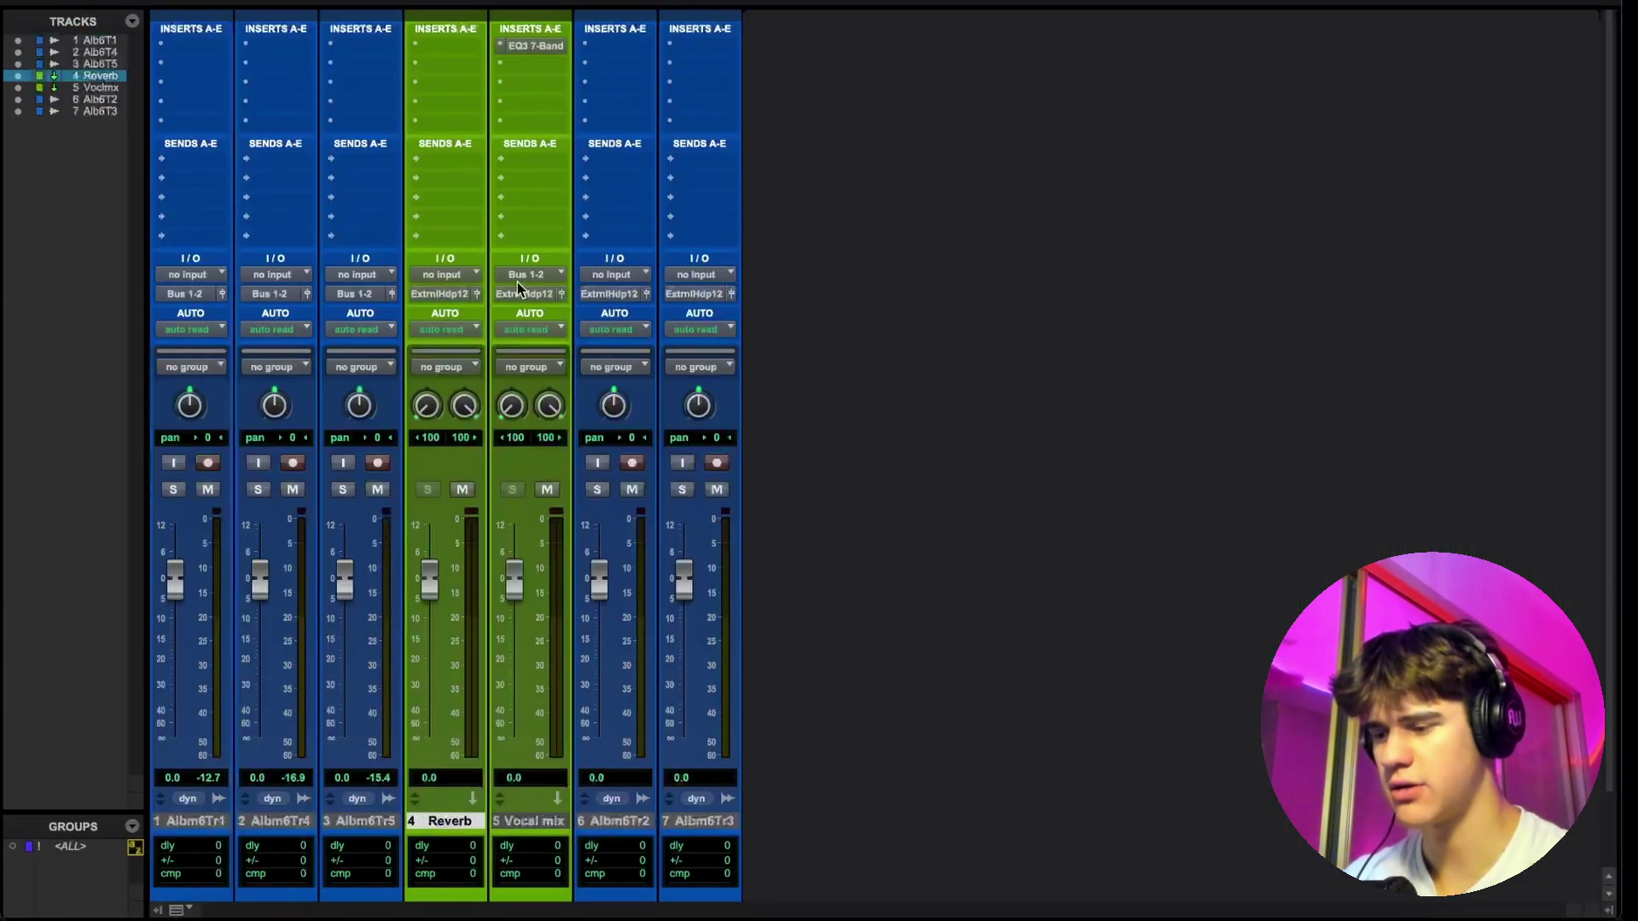
left_click(417, 275)
mouse_move(468, 293)
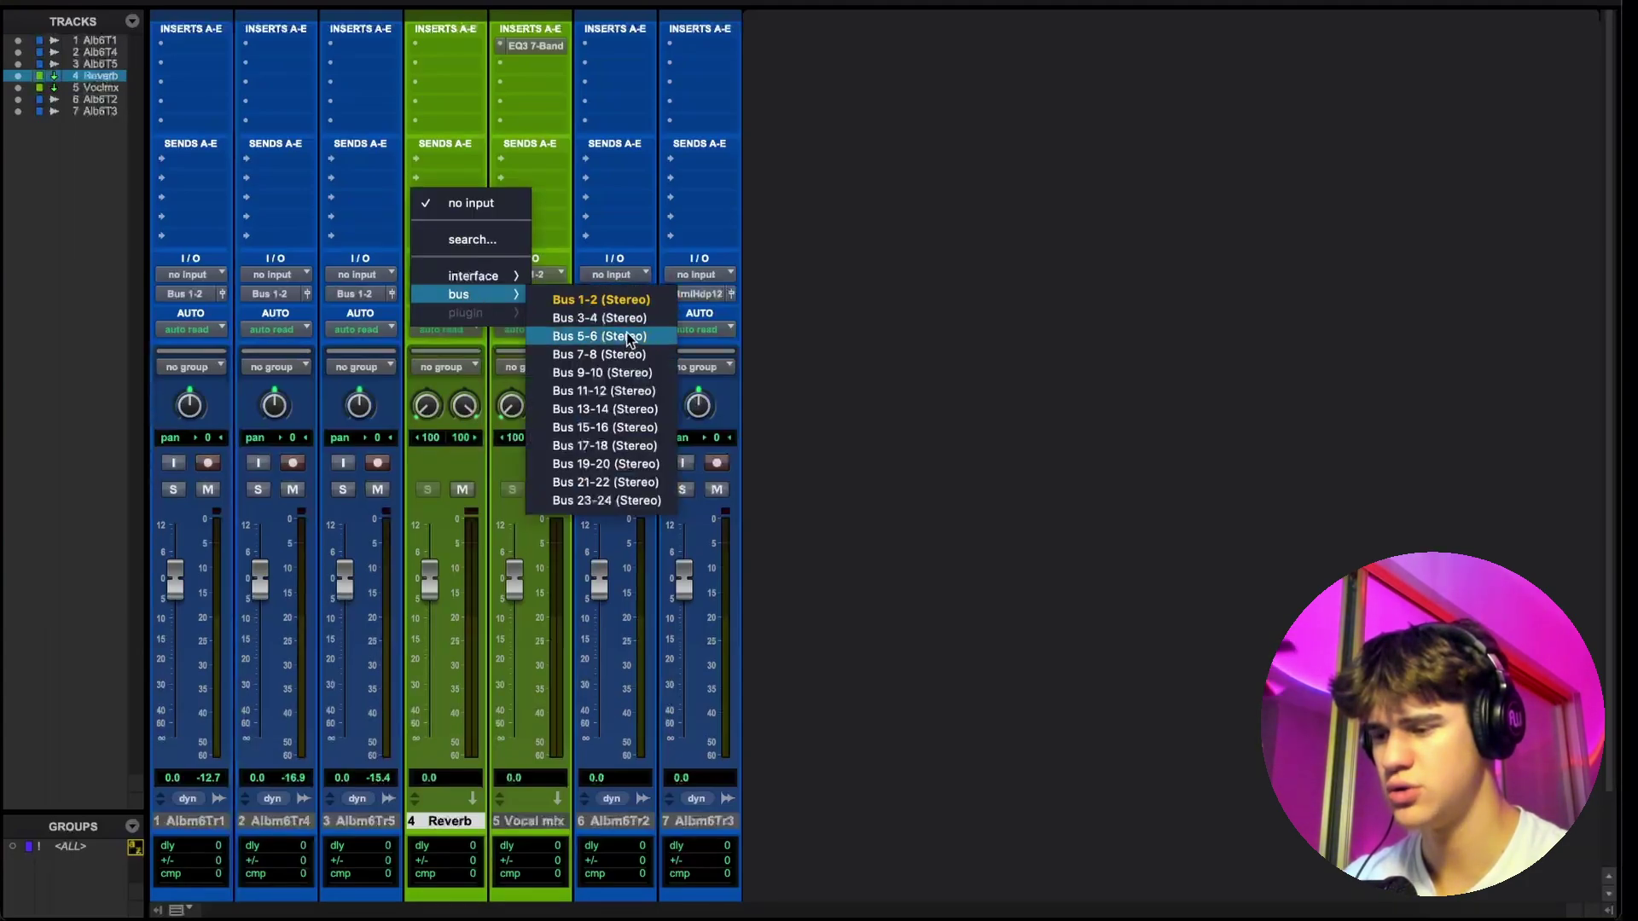
left_click(599, 317)
Rename the Bus 3-4 bus to 'Reverb'.
right_click(447, 269)
left_click(504, 316)
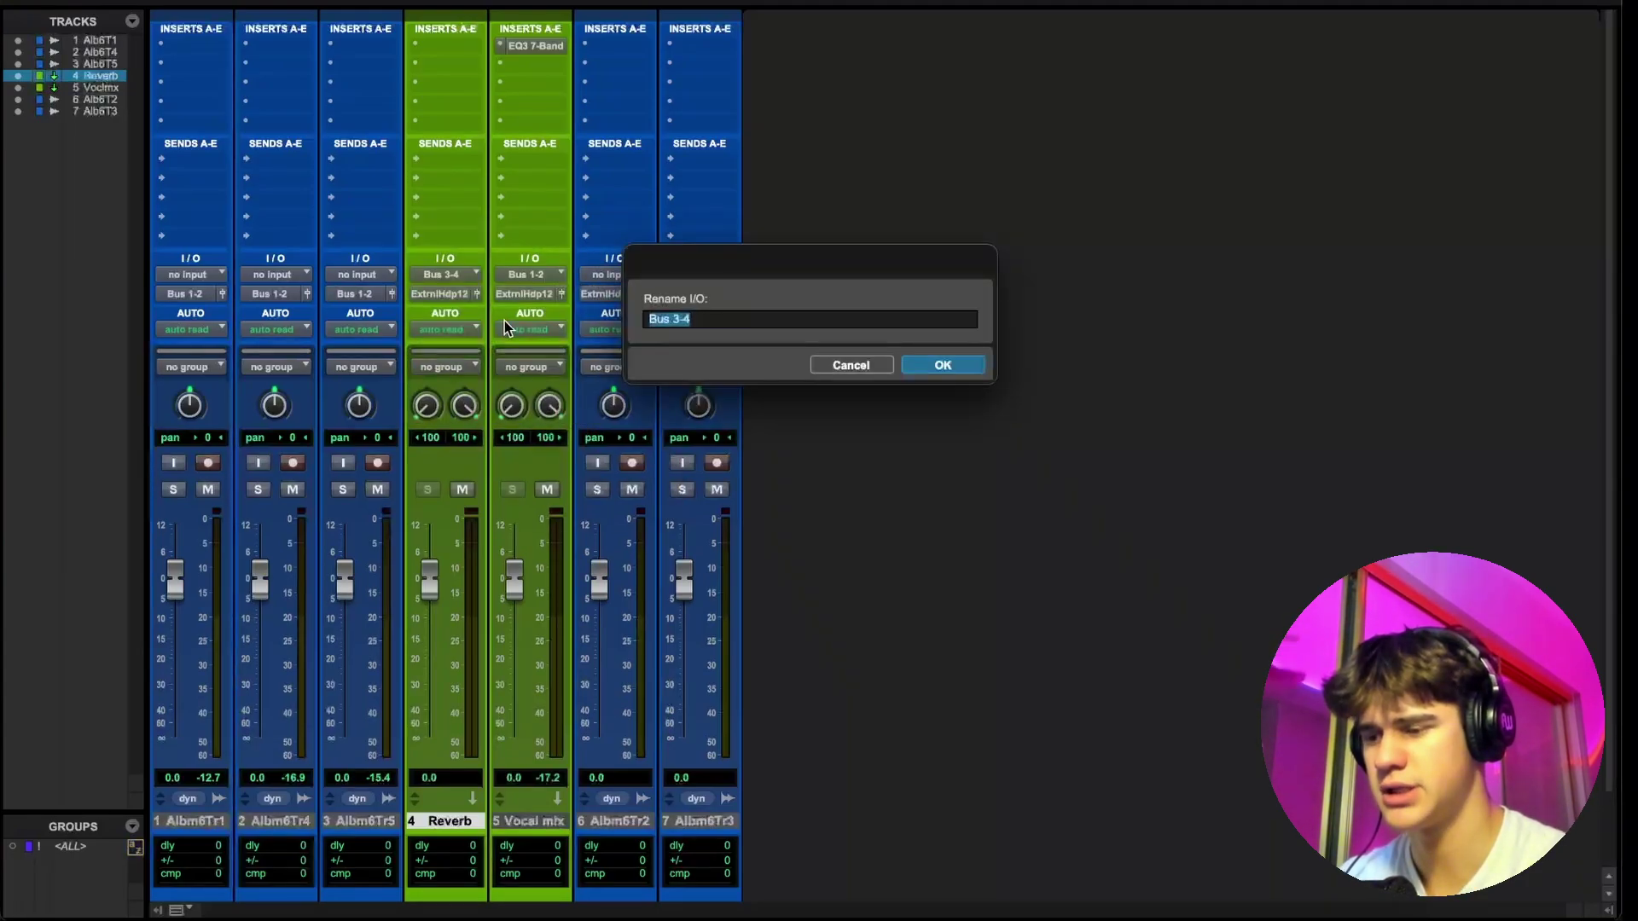
type("Reverb")
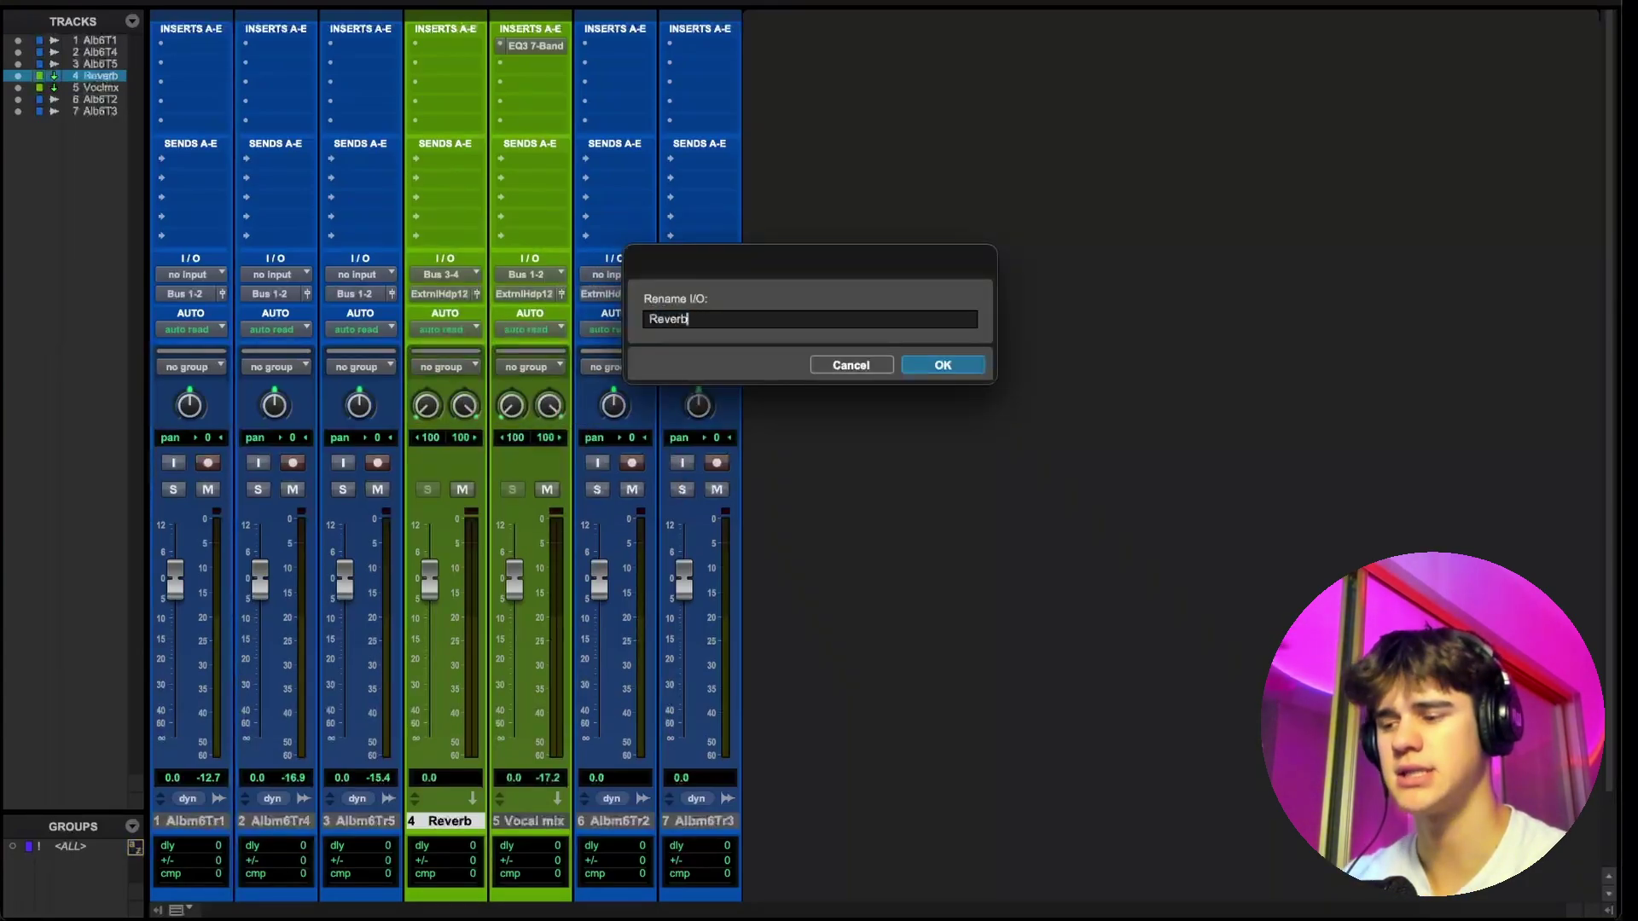
key("Return")
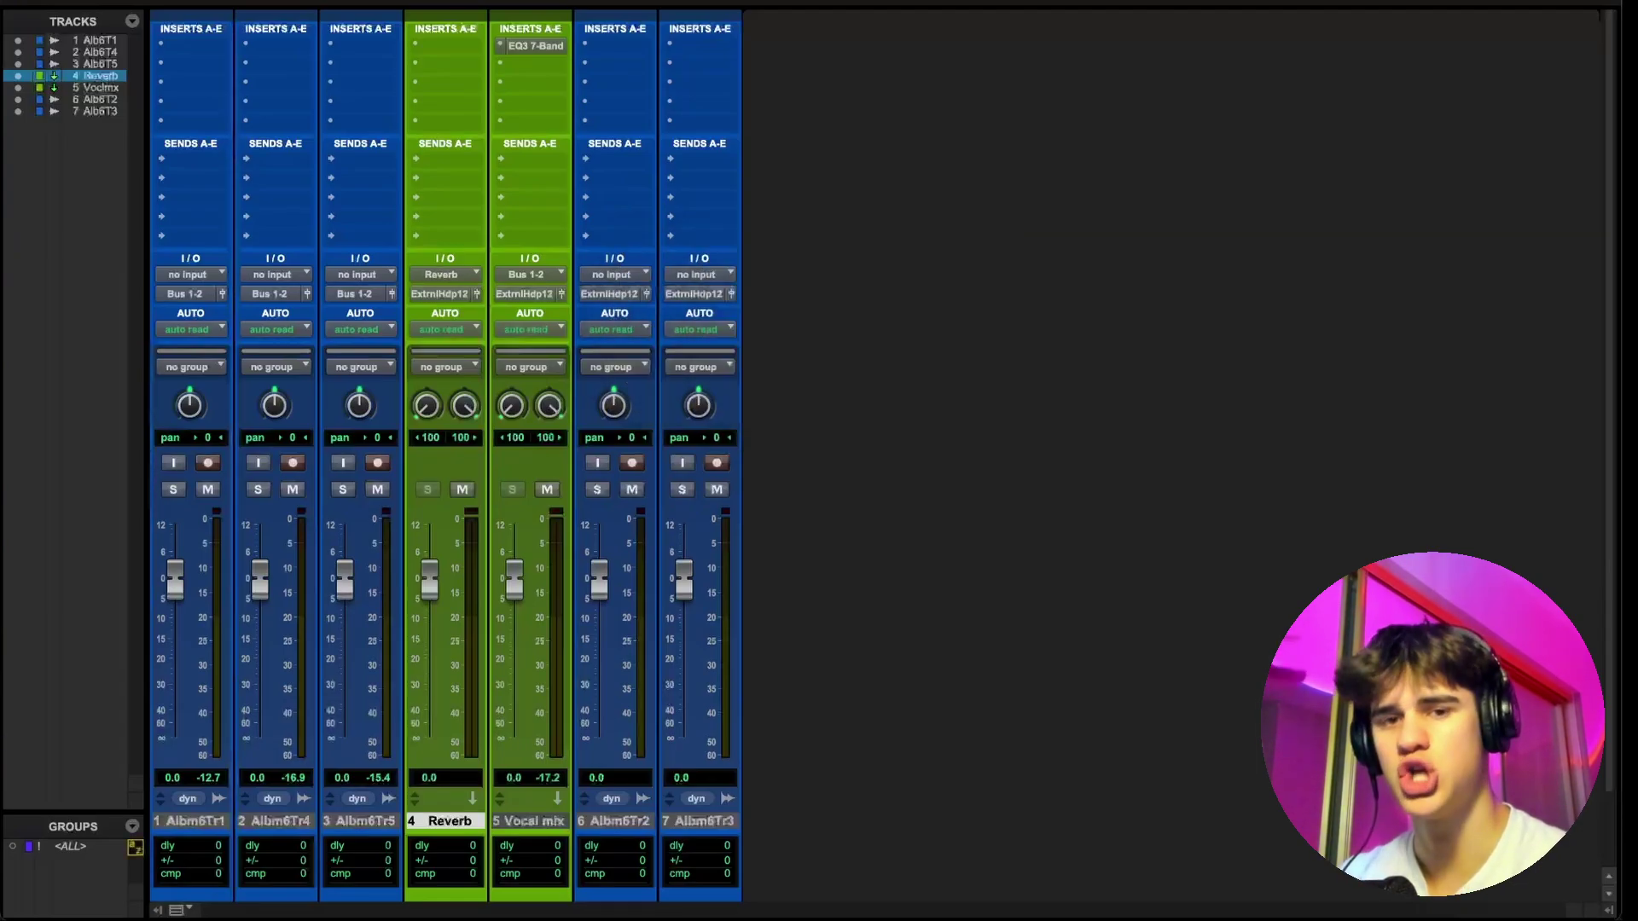
Check track 1's send choices without adding one, then reopen the Reverb input menu.
left_click(193, 162)
left_click(139, 131)
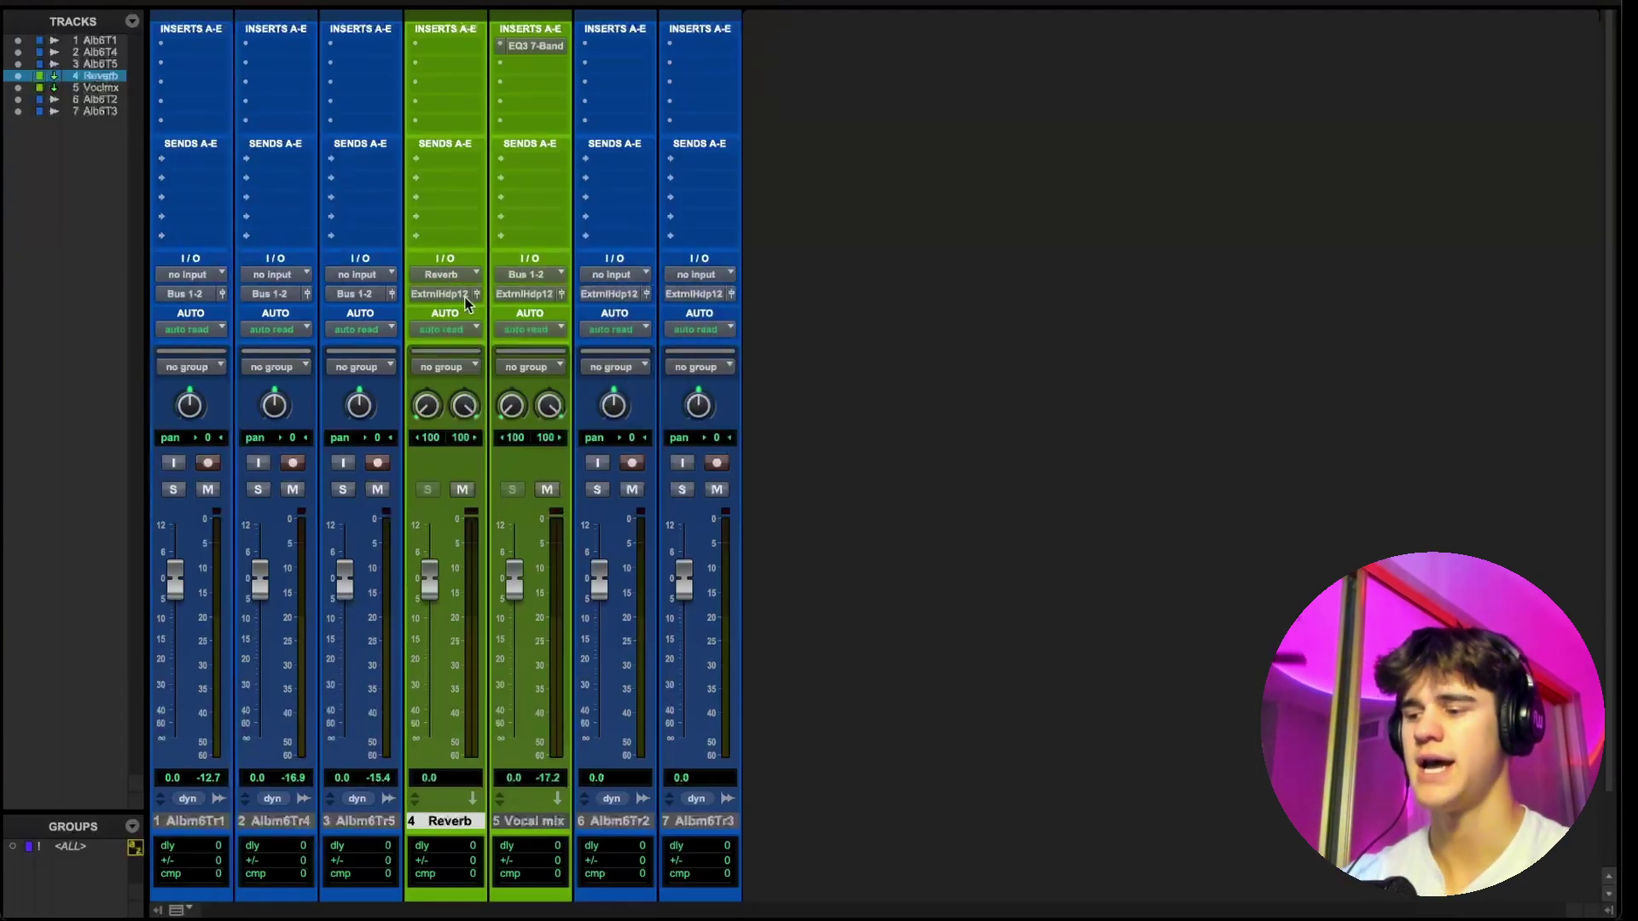
left_click(458, 275)
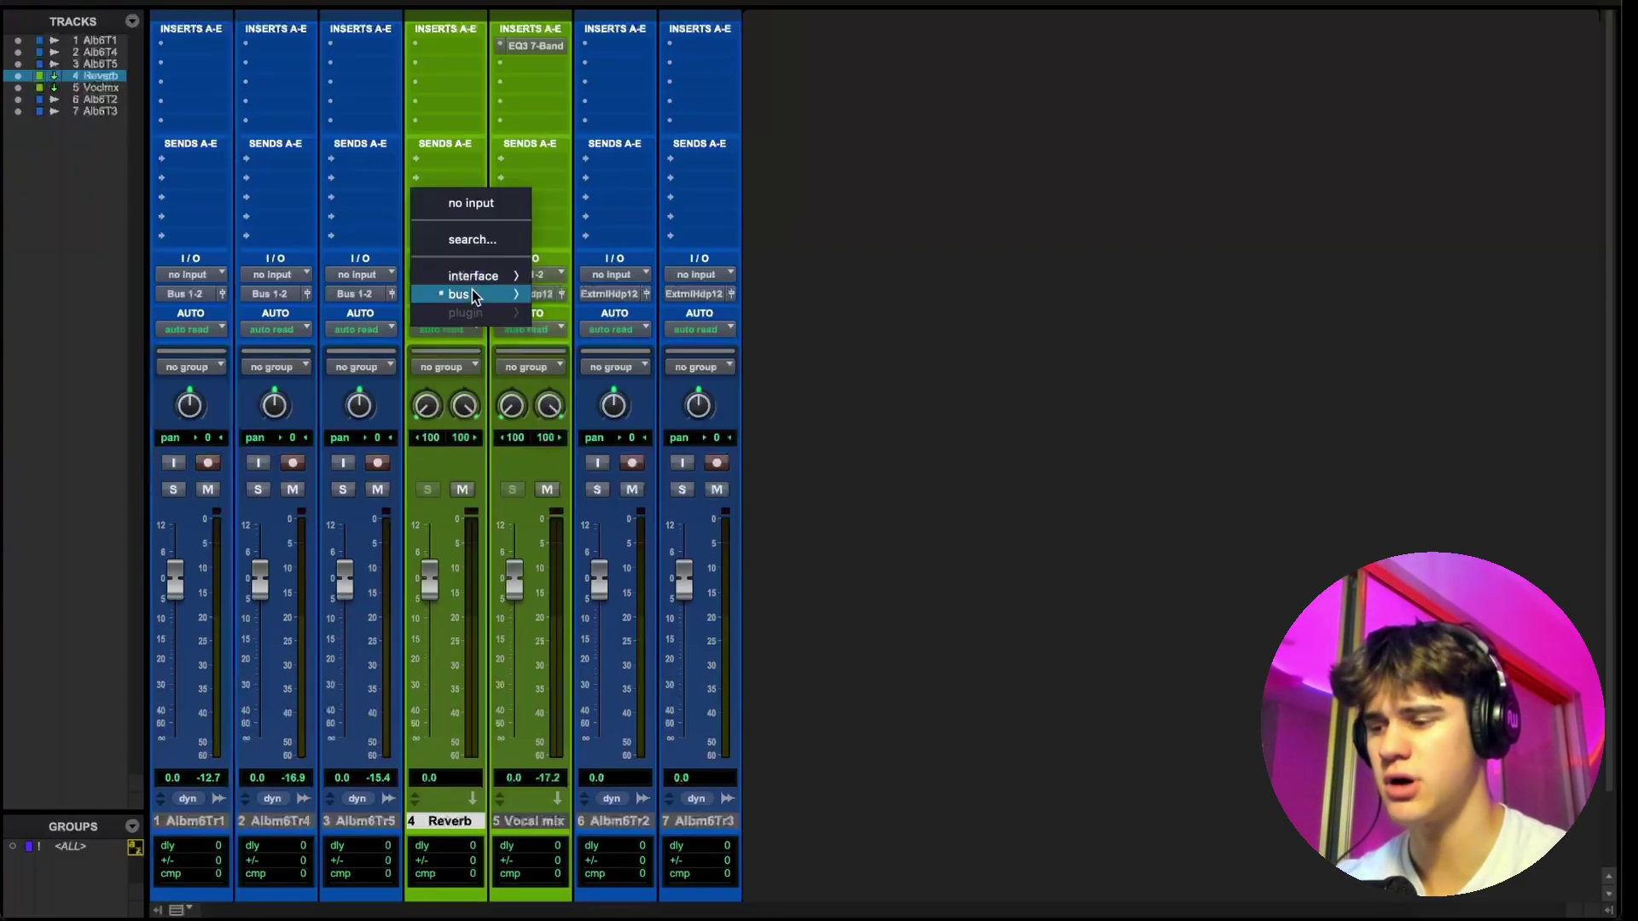
Keep the Reverb bus as the aux input and select the first vocal track.
mouse_move(473, 289)
left_click(610, 319)
left_click(98, 40)
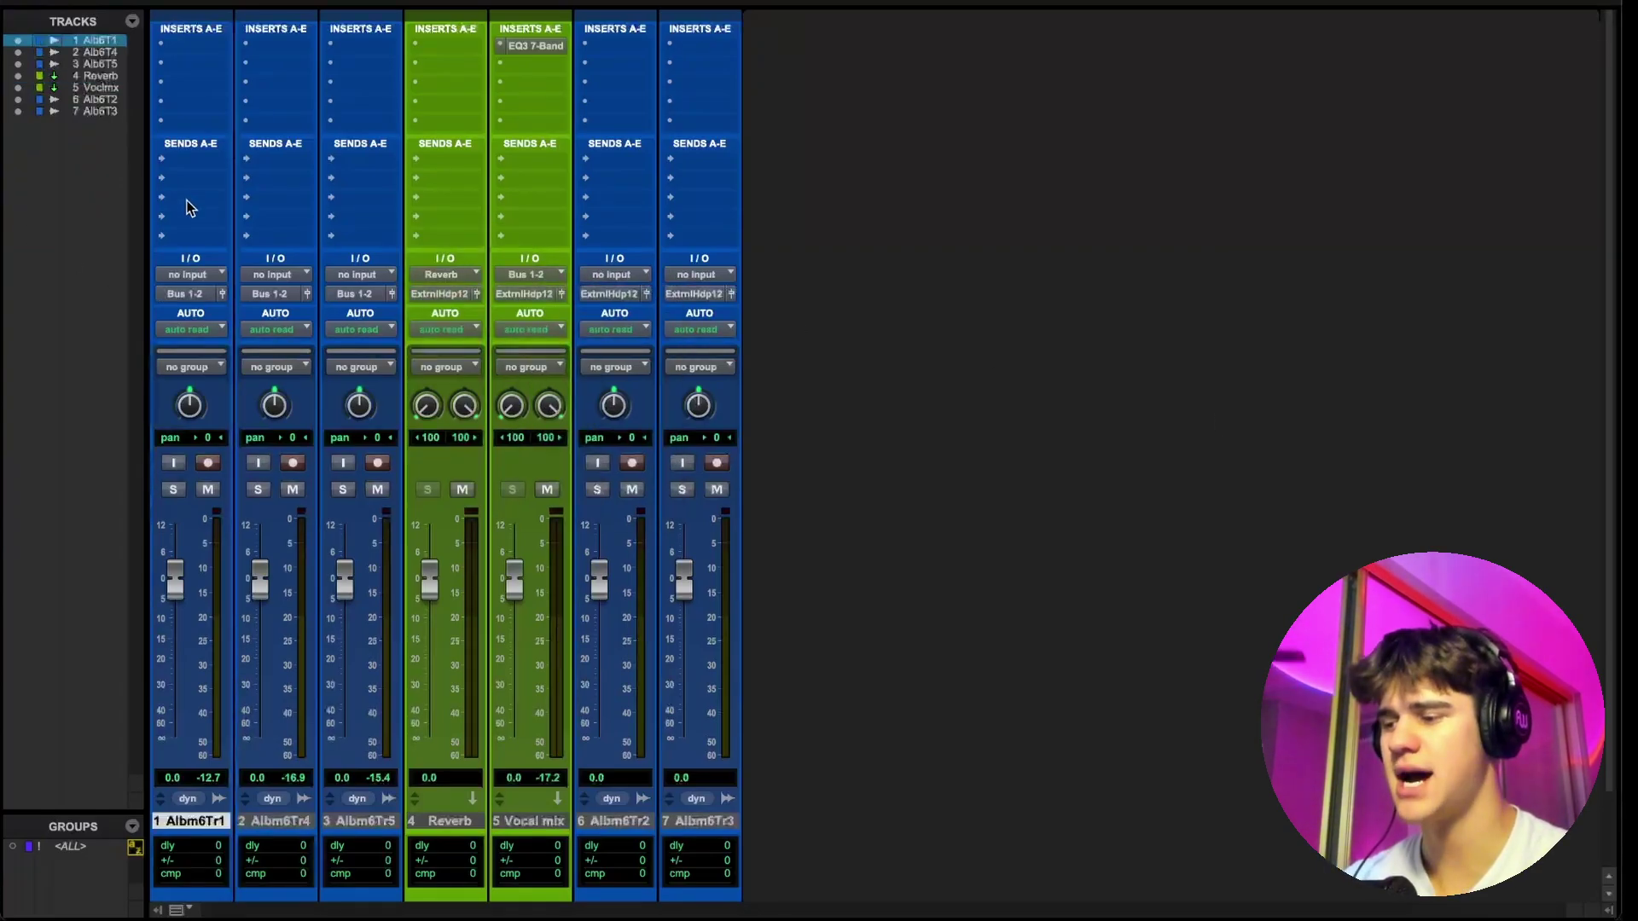
key("ctrl+equal")
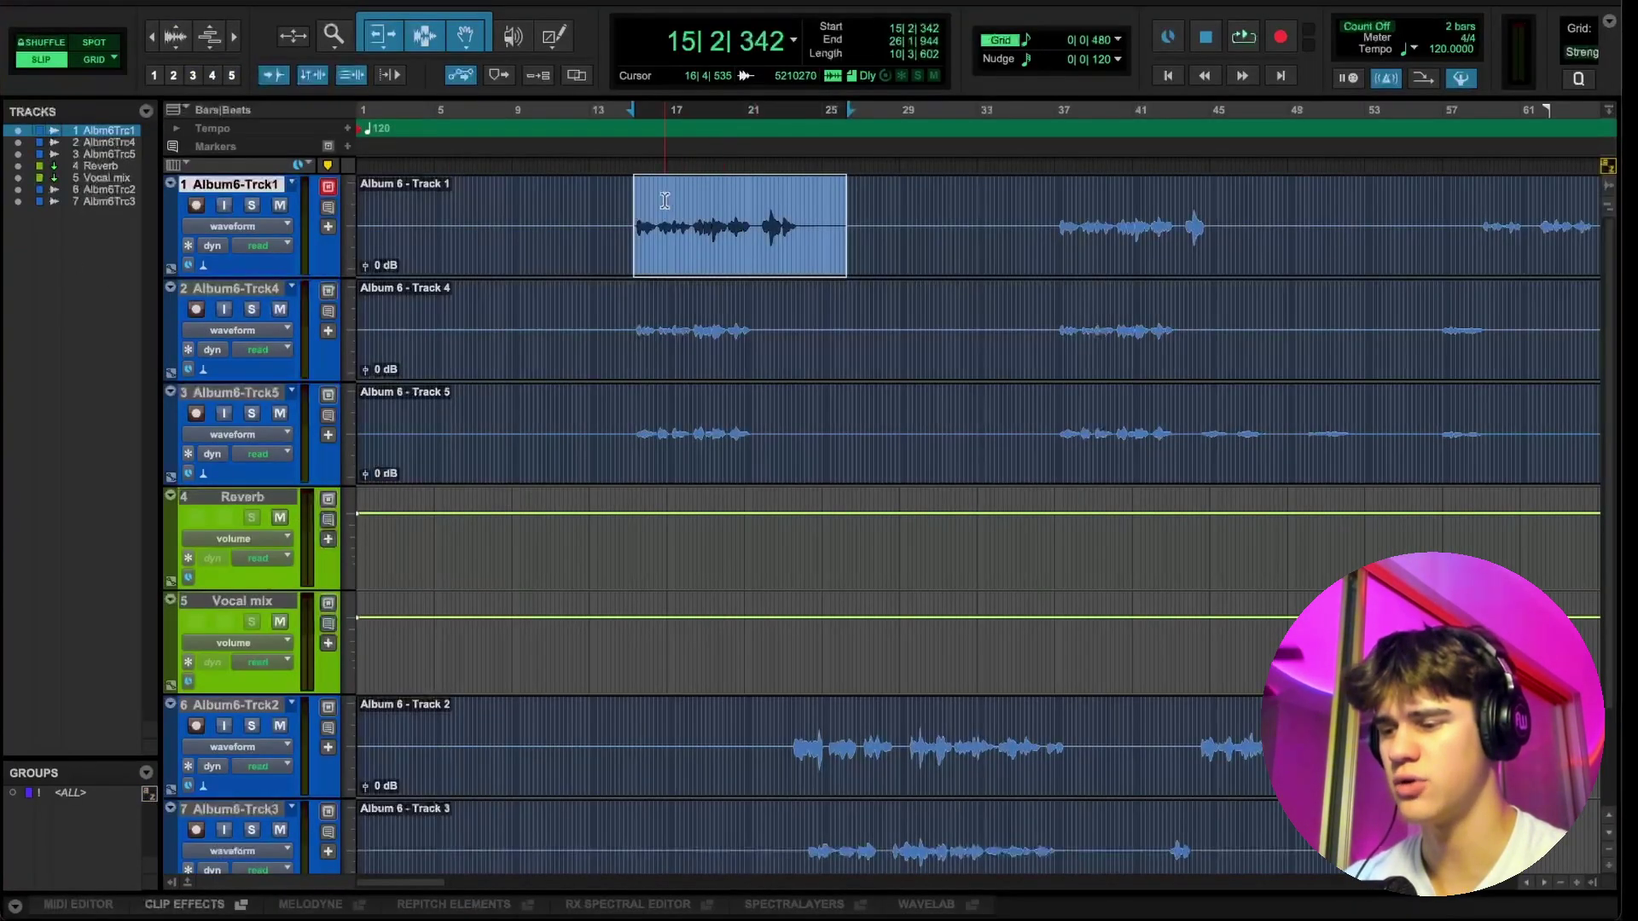
key("ctrl+equal")
Add a send from Album6-Trck1 to the Reverb bus at about -5.7 dB.
left_click(283, 268)
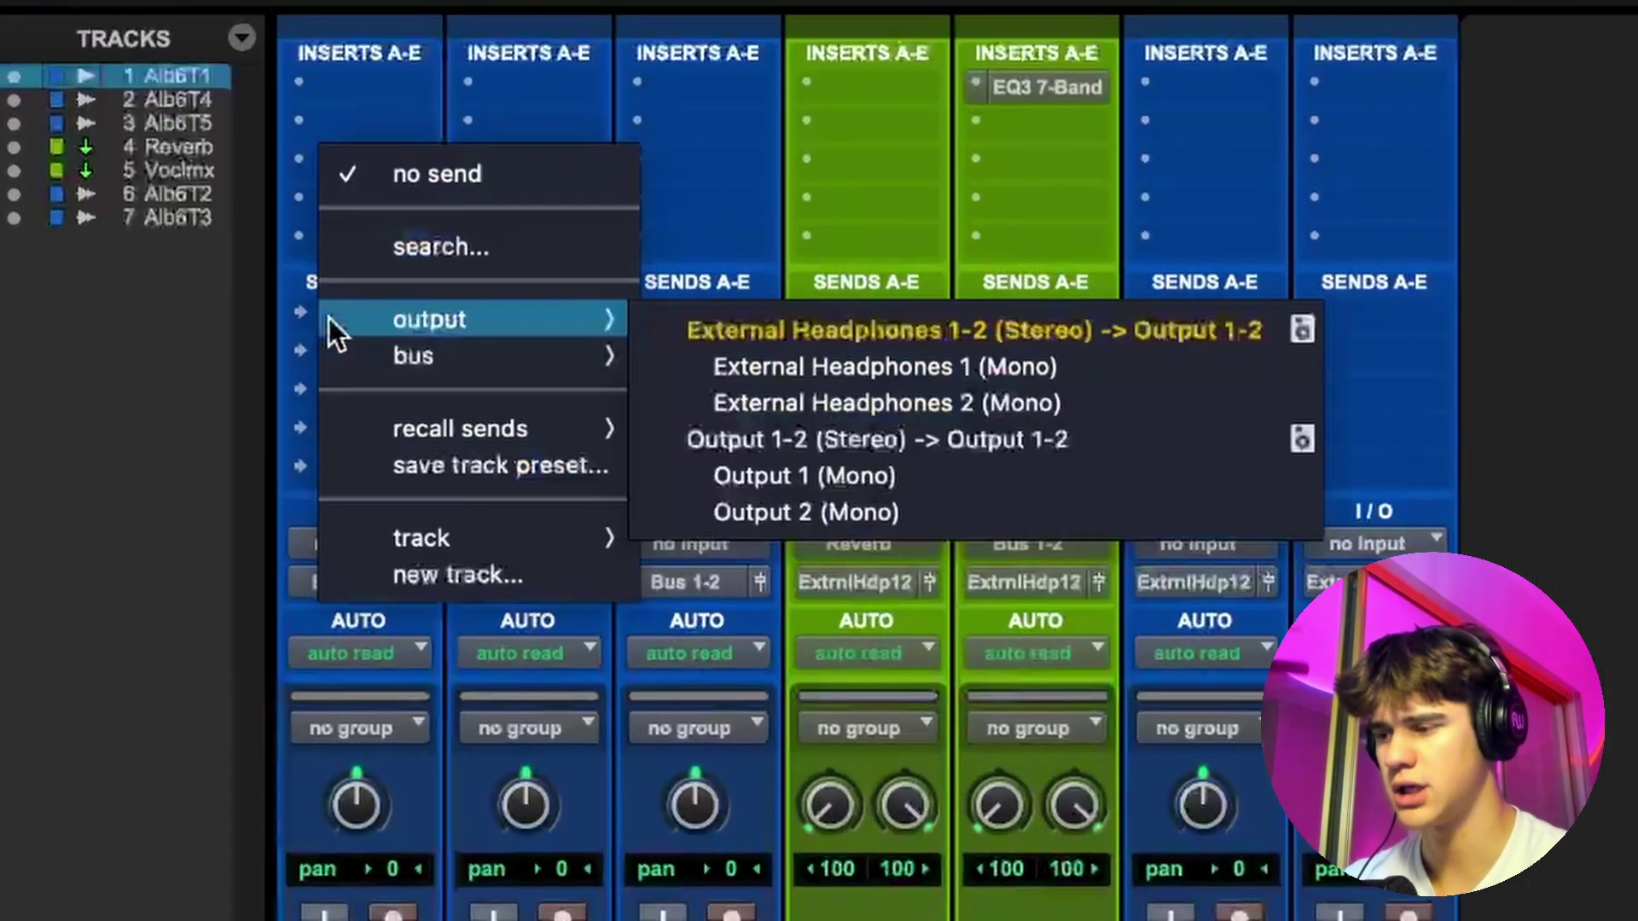
mouse_move(384, 307)
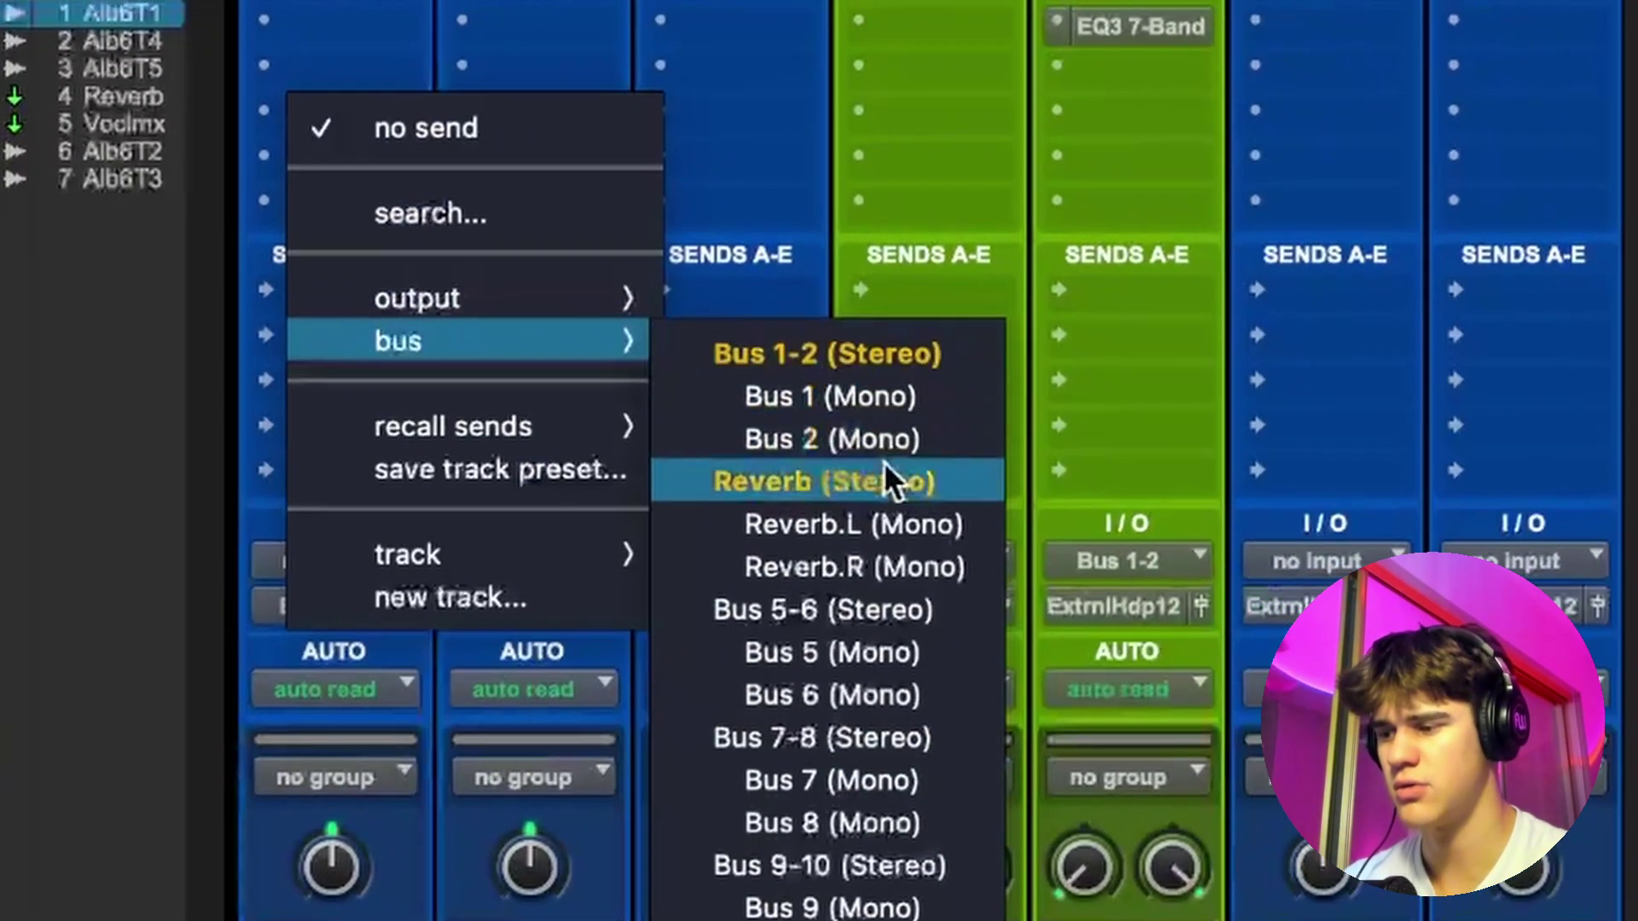
left_click(798, 483)
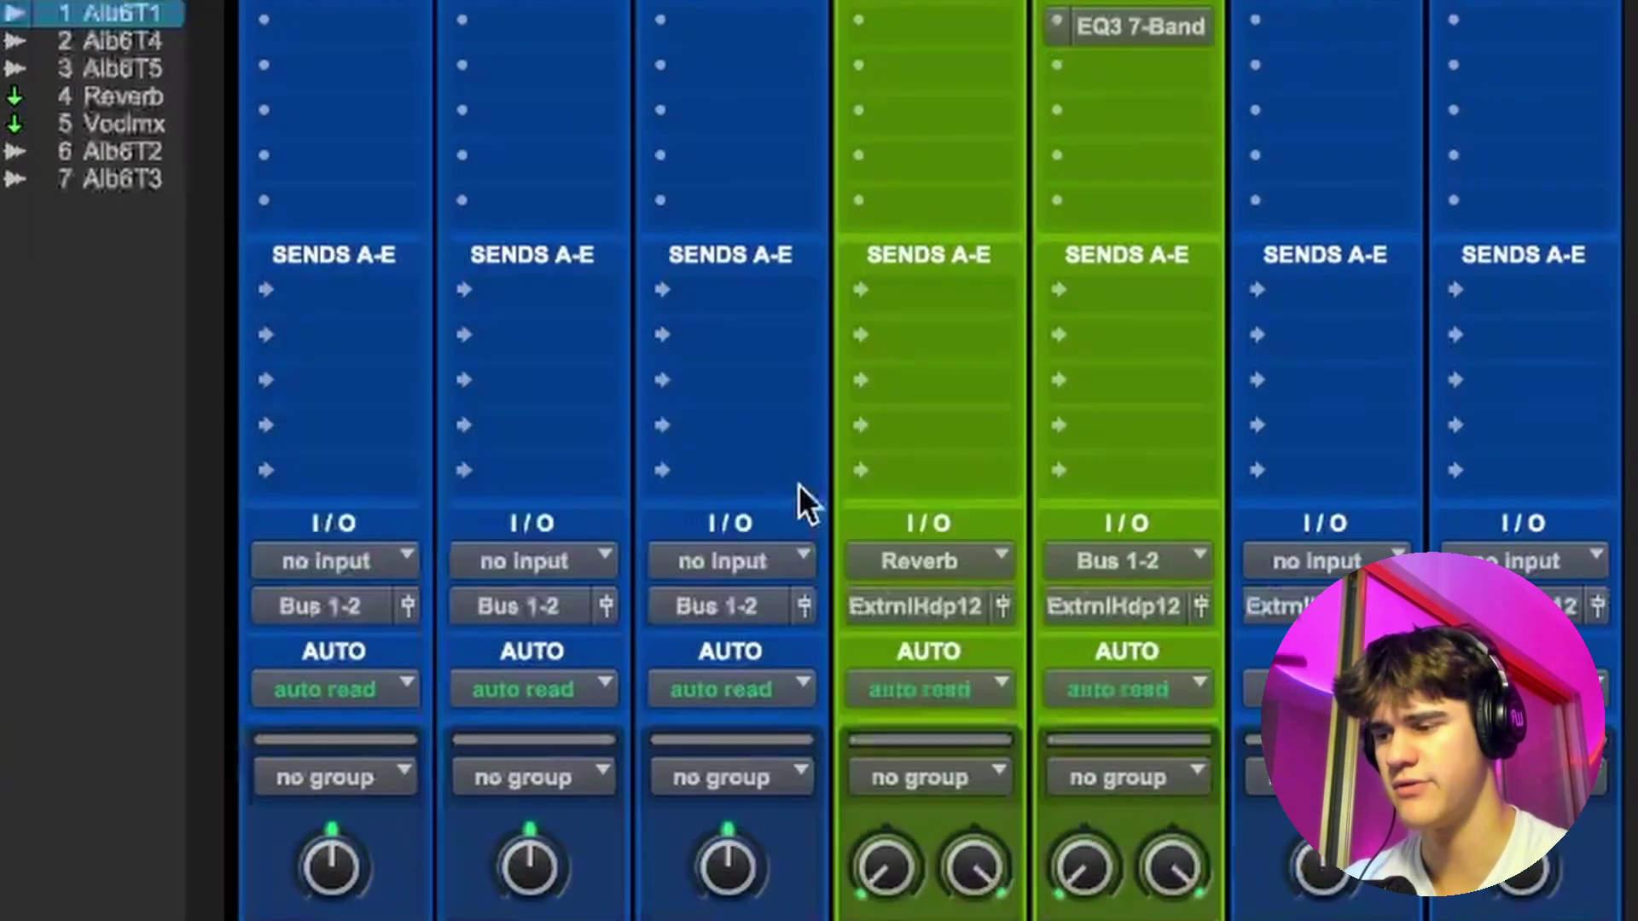
left_click_drag(1426, 25, 826, 34)
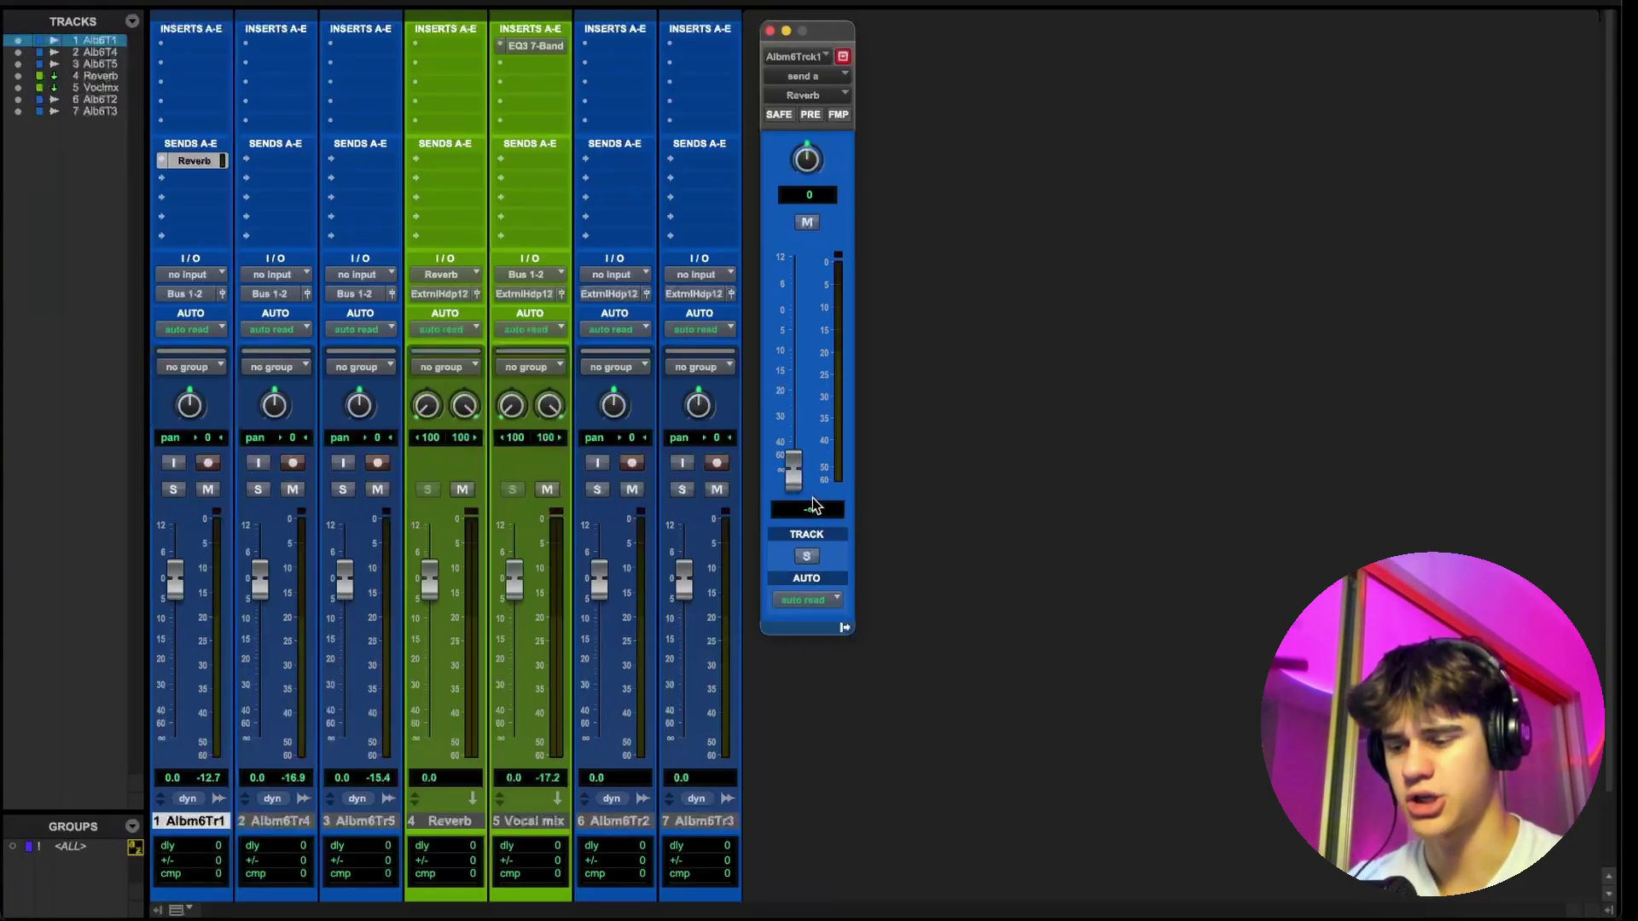
mouse_move(793, 476)
left_mouse_down()
mouse_move(806, 309)
mouse_move(807, 472)
left_mouse_up()
Insert the Pure Plate reverb plug-in on the Reverb aux track.
left_click(769, 31)
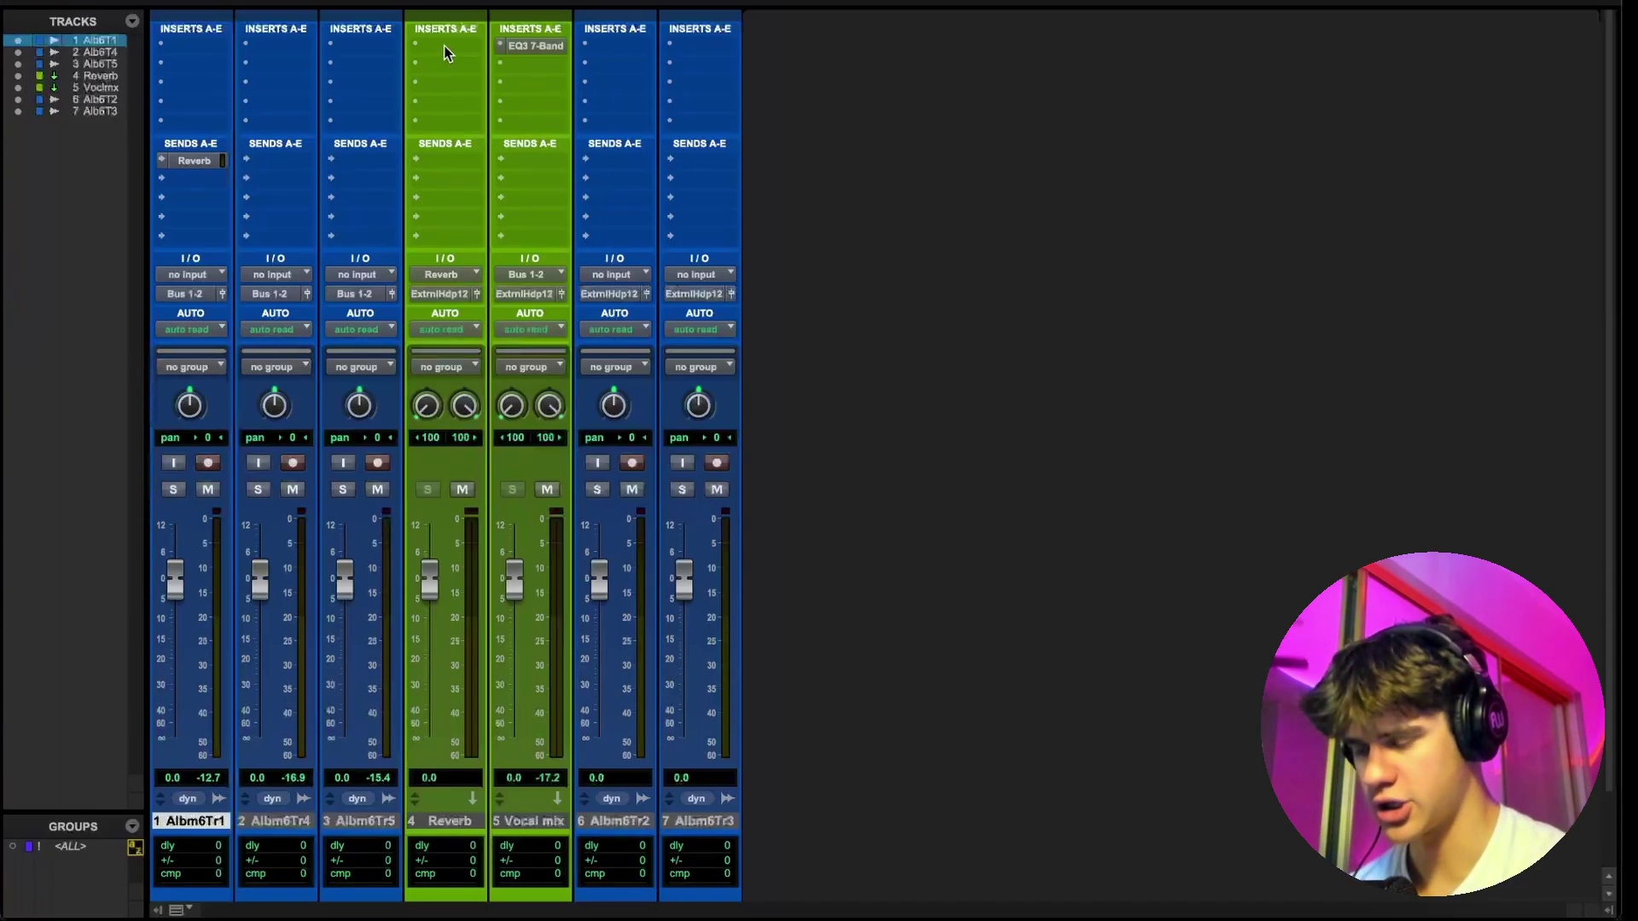
left_click(444, 53)
left_click(439, 51)
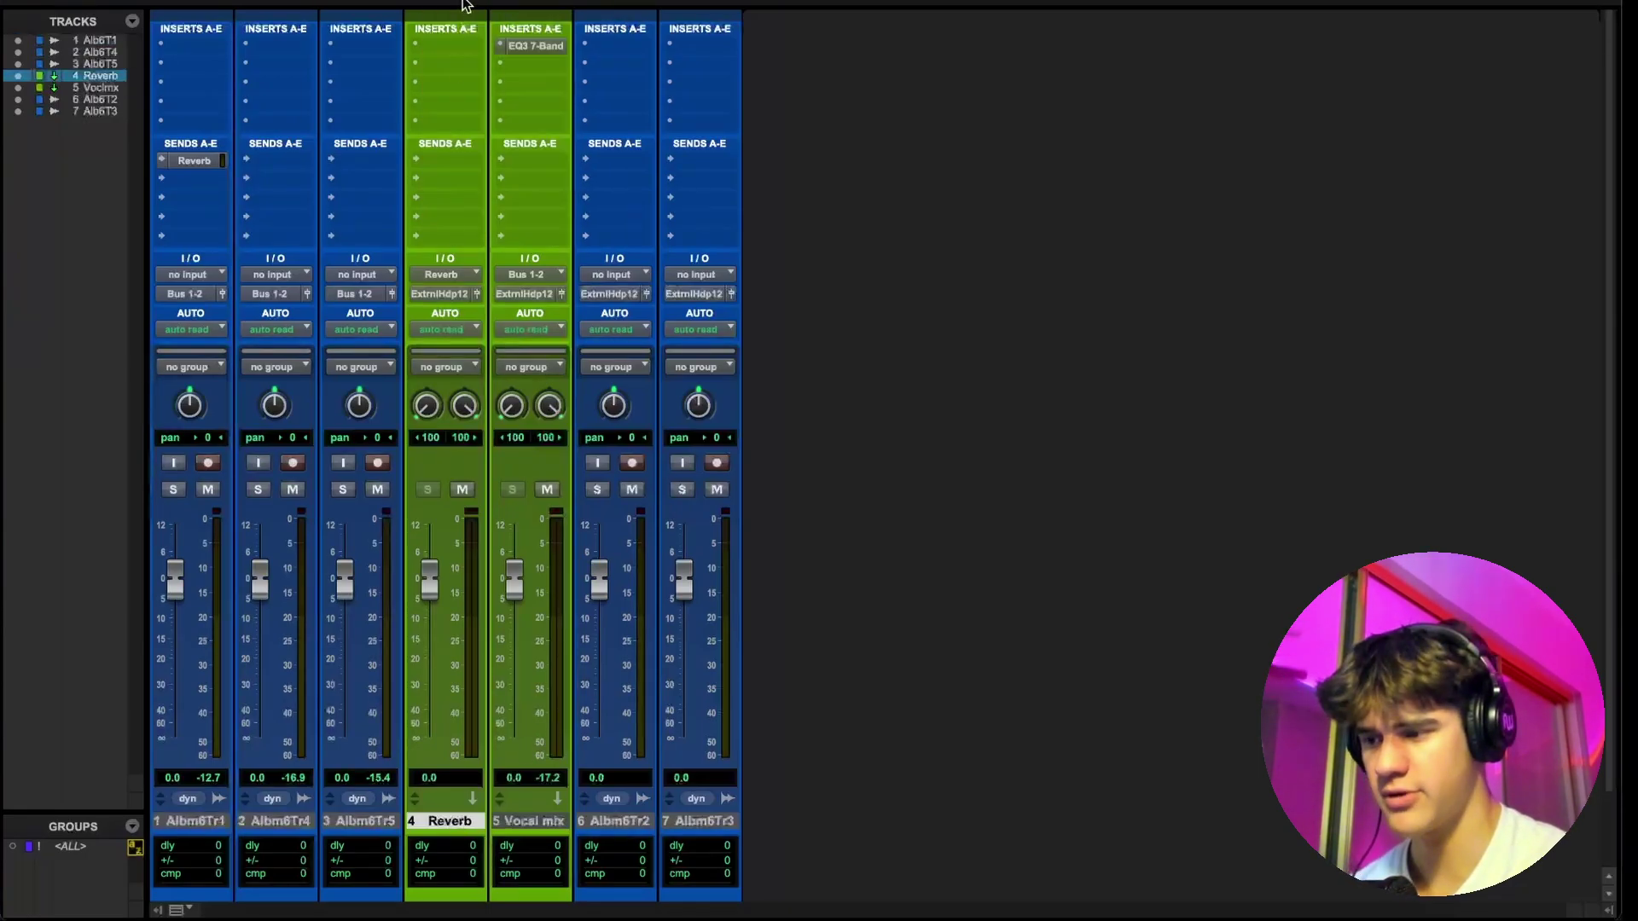
left_click(439, 53)
left_click(954, 355)
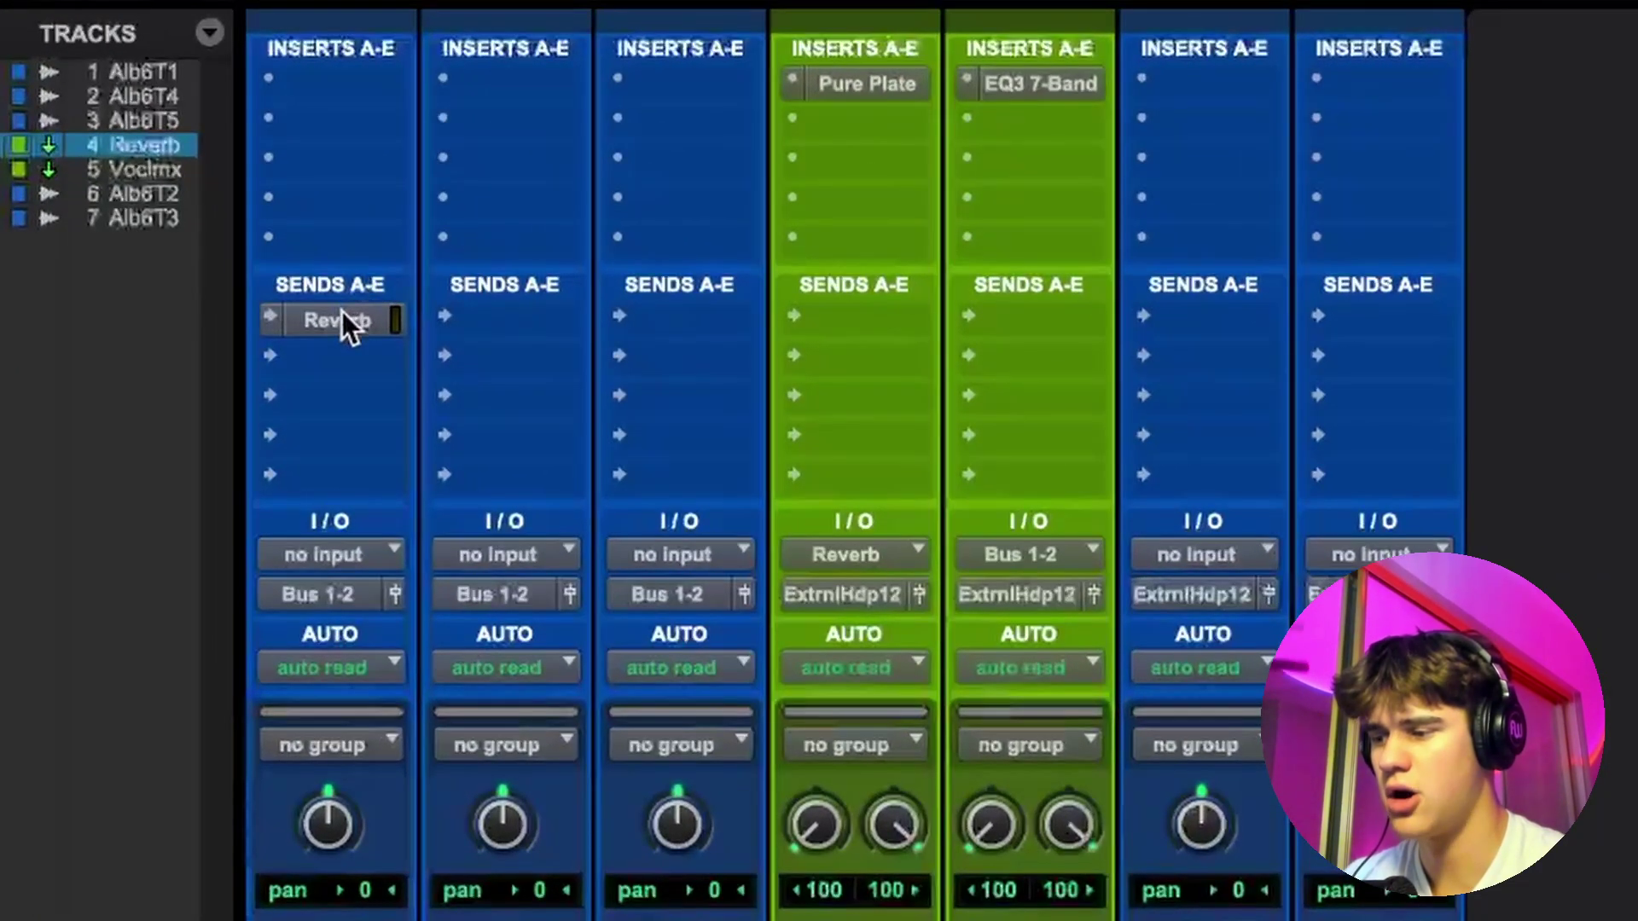
left_click(341, 310)
left_click(712, 4)
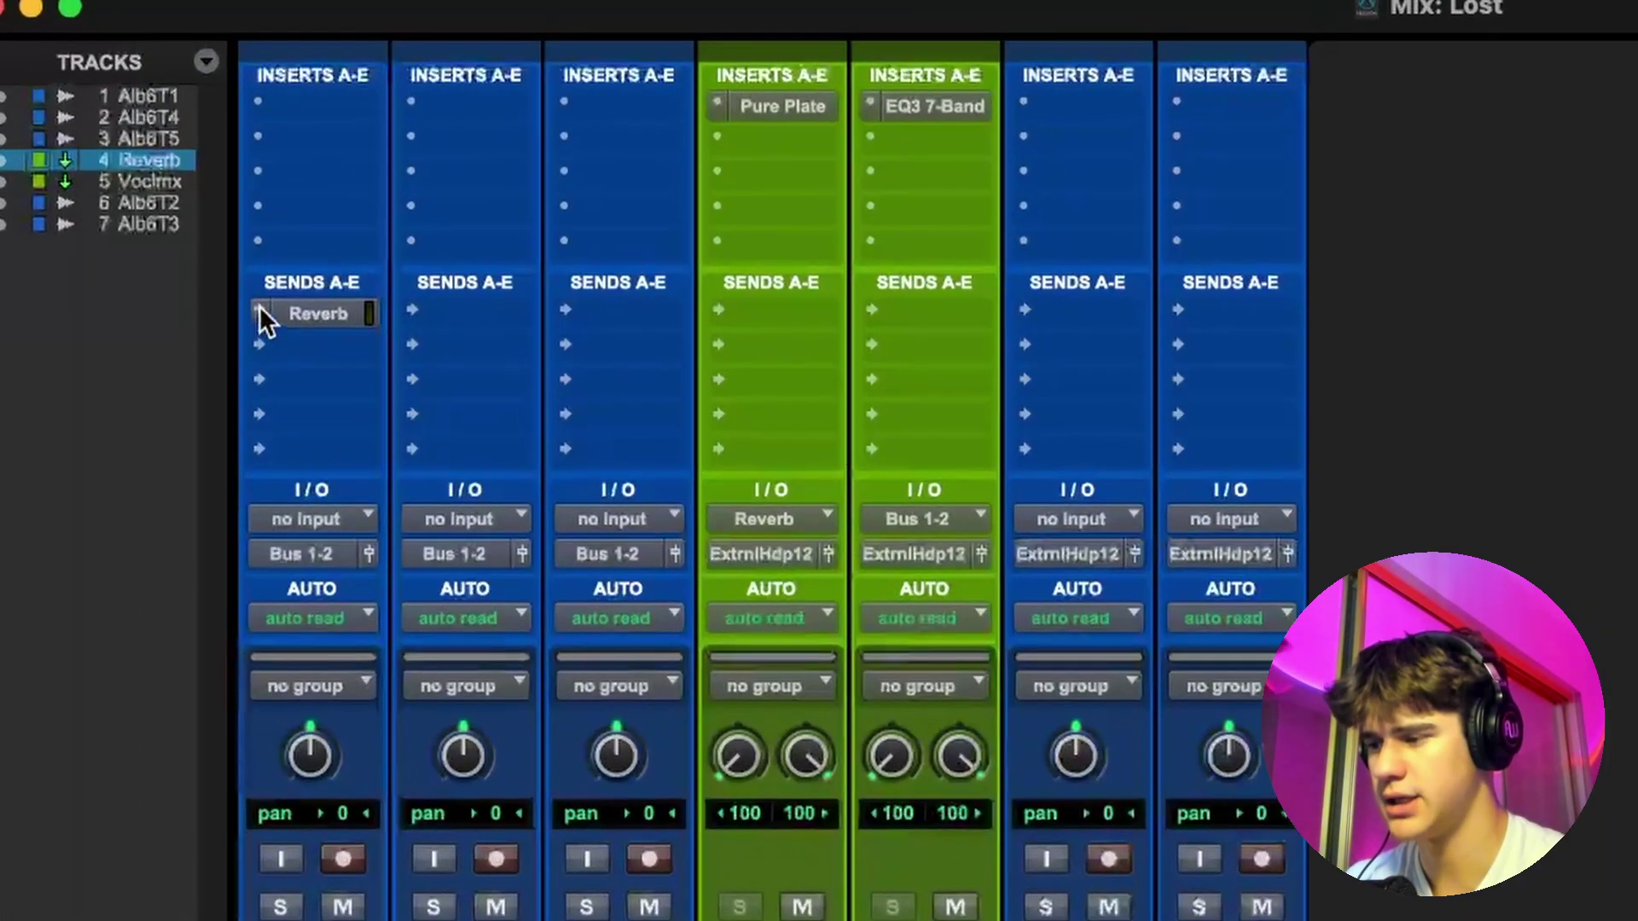
Show track 1's Reverb send fader in the strip and raise it to about -16.3 dB.
left_click(162, 158)
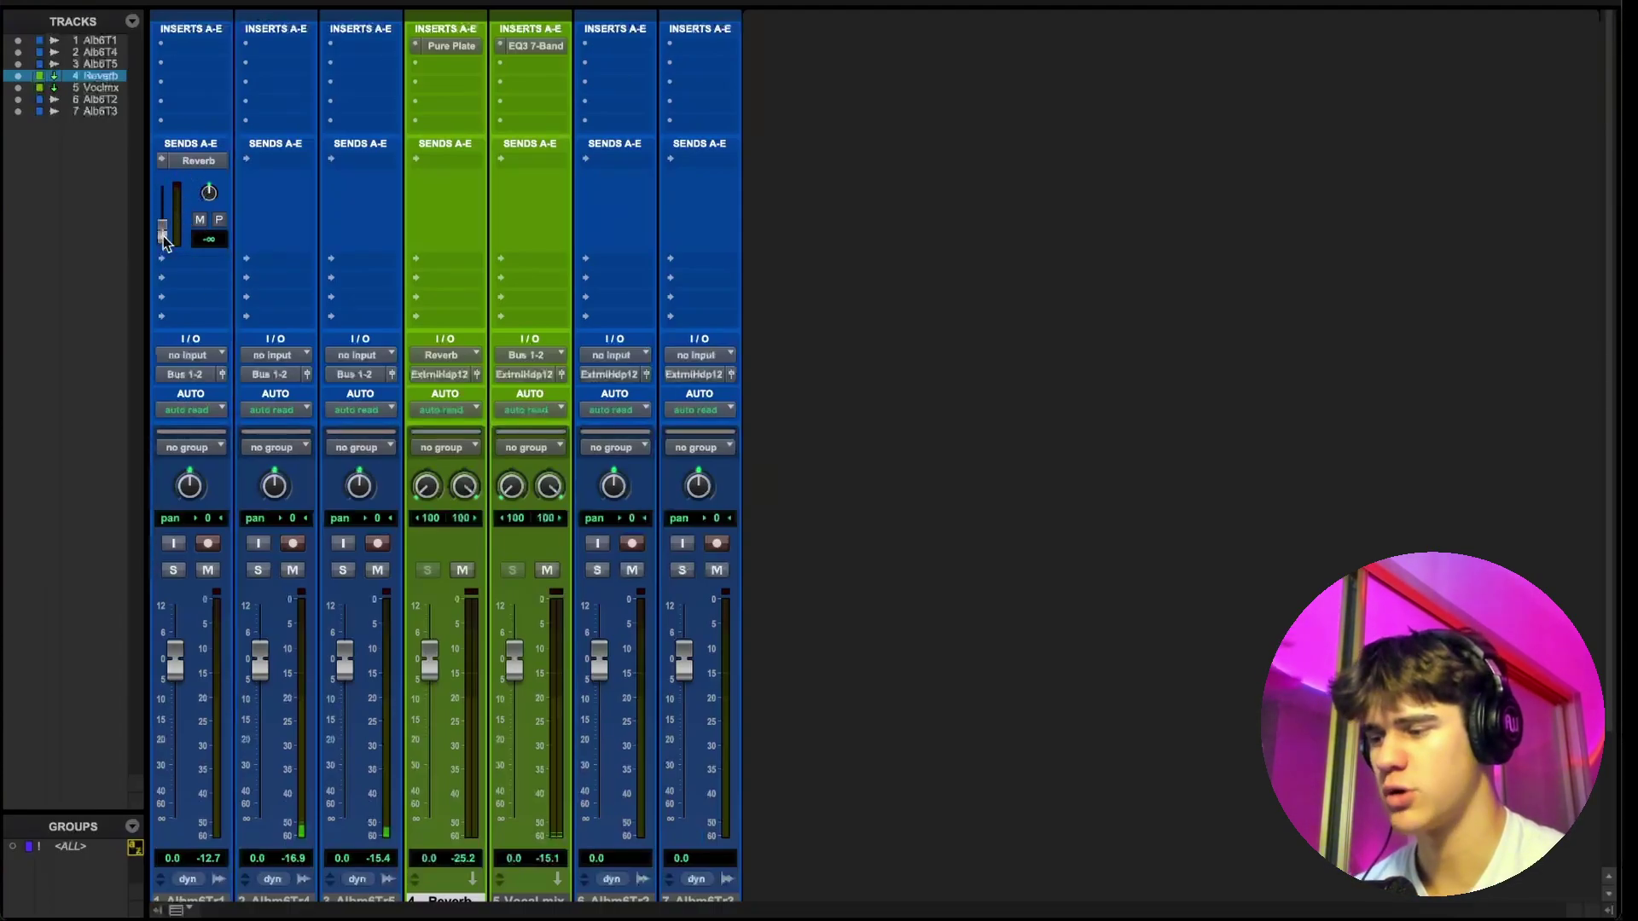
left_click_drag(165, 241, 171, 211)
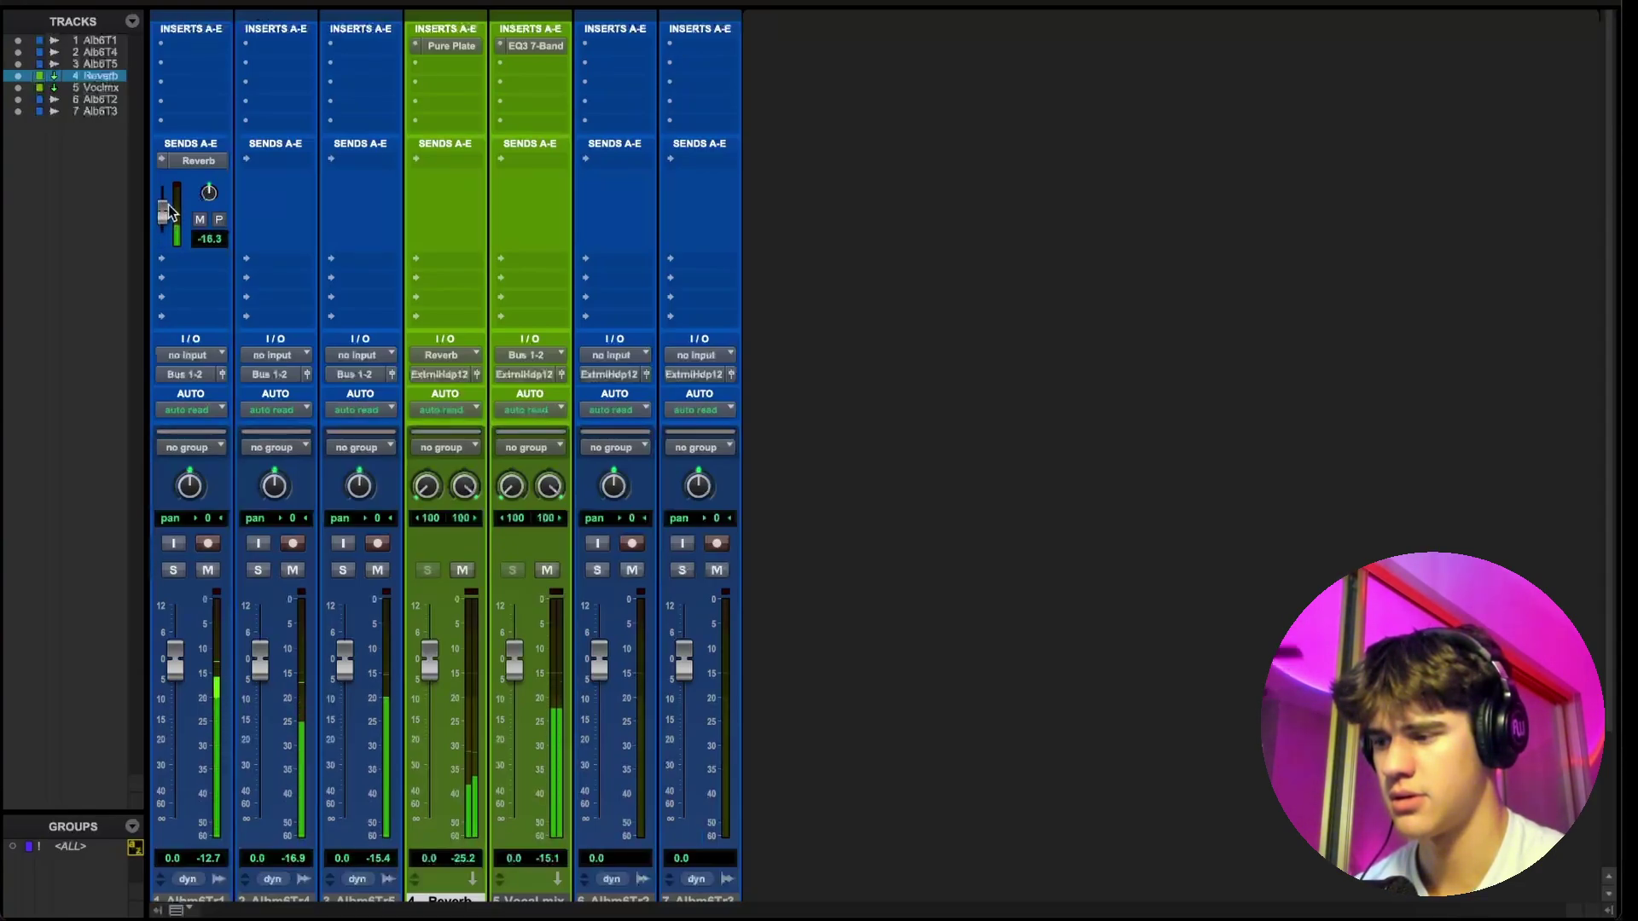